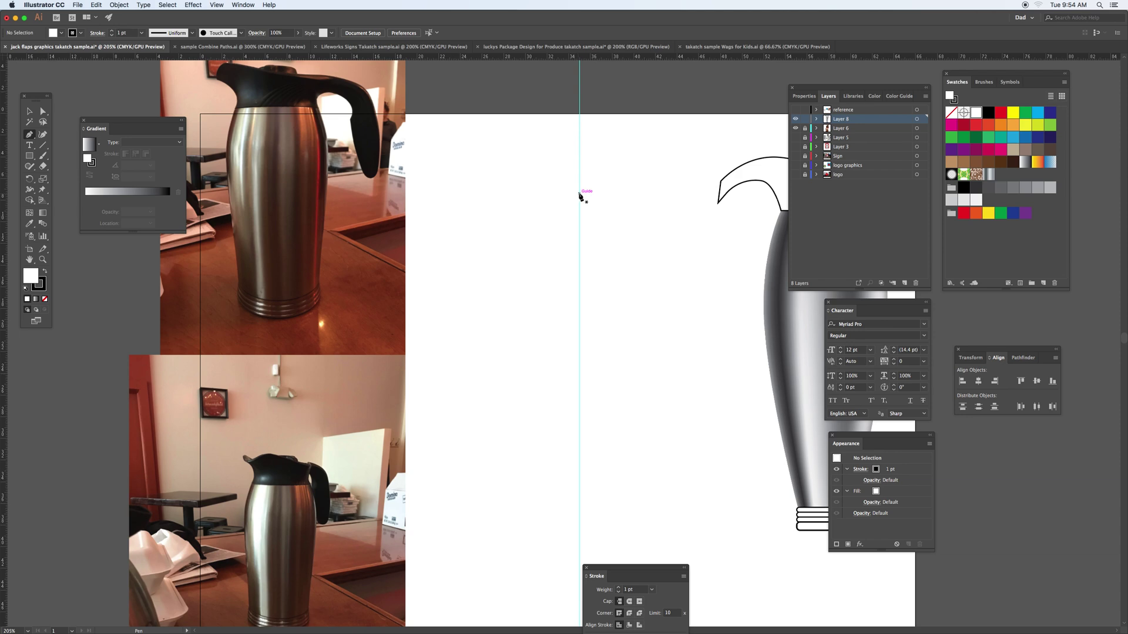
# Draw the top edge and curved upper side of the carafe body's left half with the Pen tool, starting on the vertical guide.
pyautogui.click(579, 193)
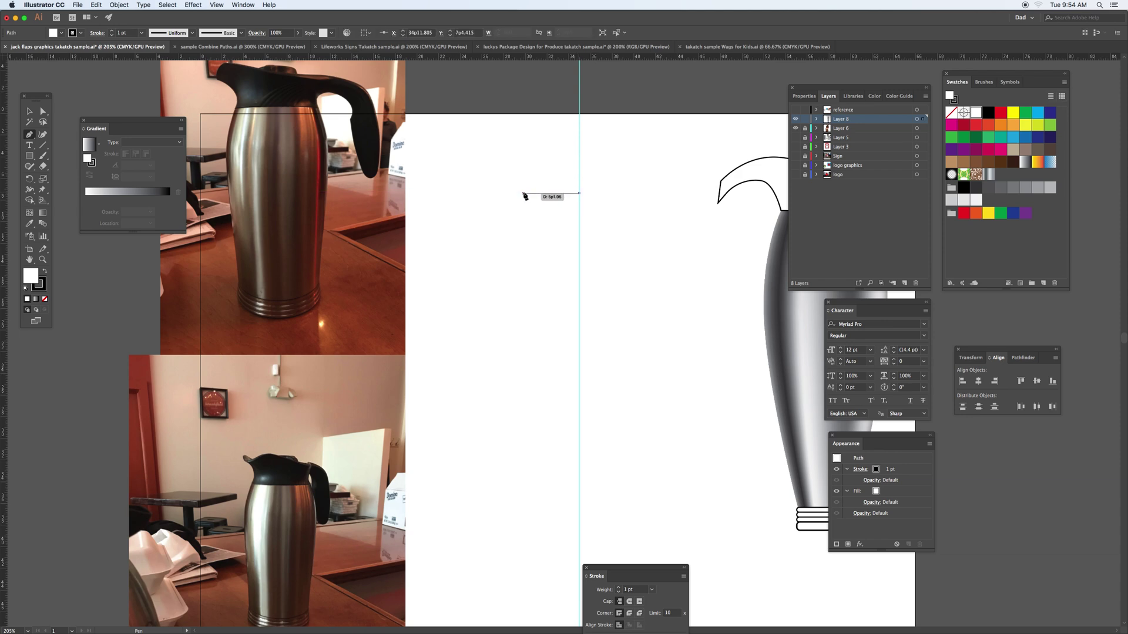
pyautogui.click(524, 192)
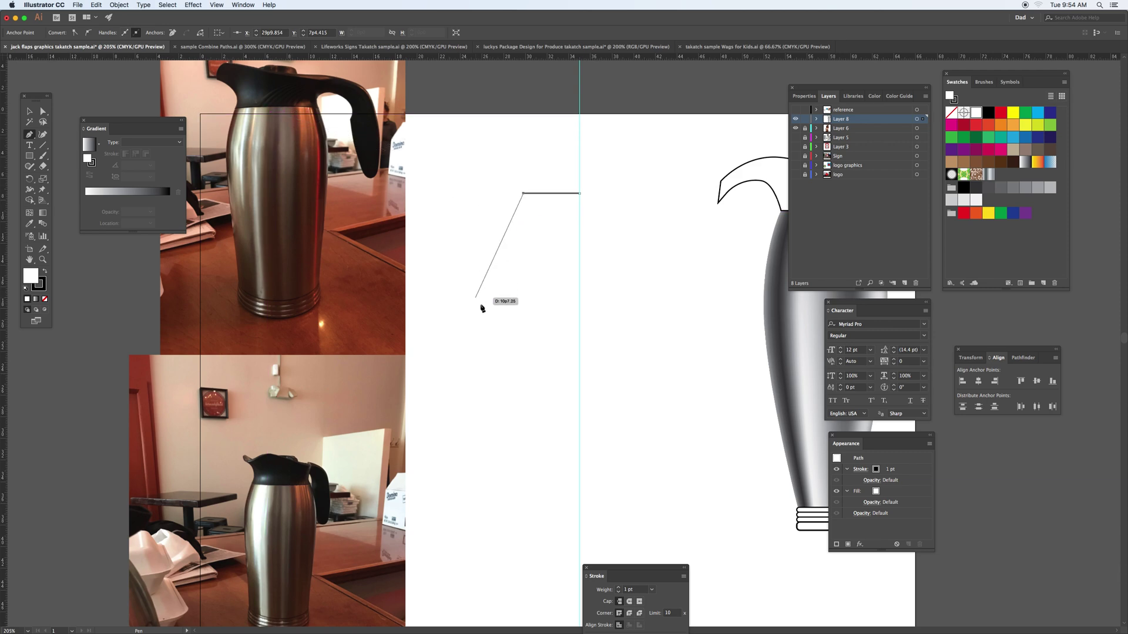
pyautogui.moveTo(492, 293); pyautogui.dragTo(492, 354)
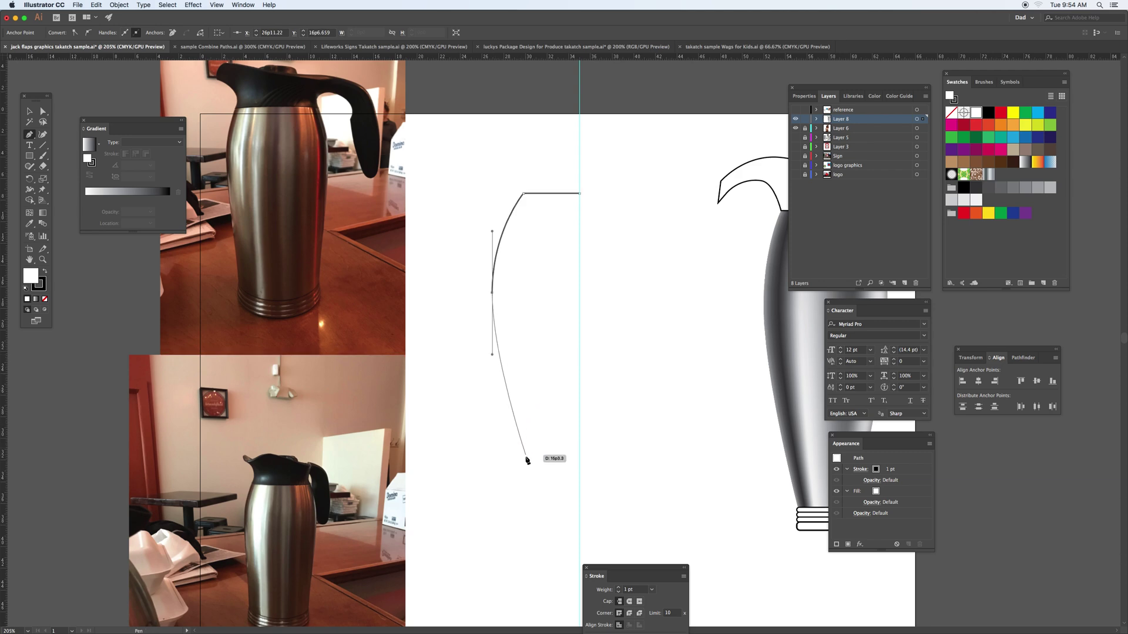
pyautogui.moveTo(522, 459); pyautogui.dragTo(526, 492)
pyautogui.click(524, 510)
pyautogui.press('super+z')
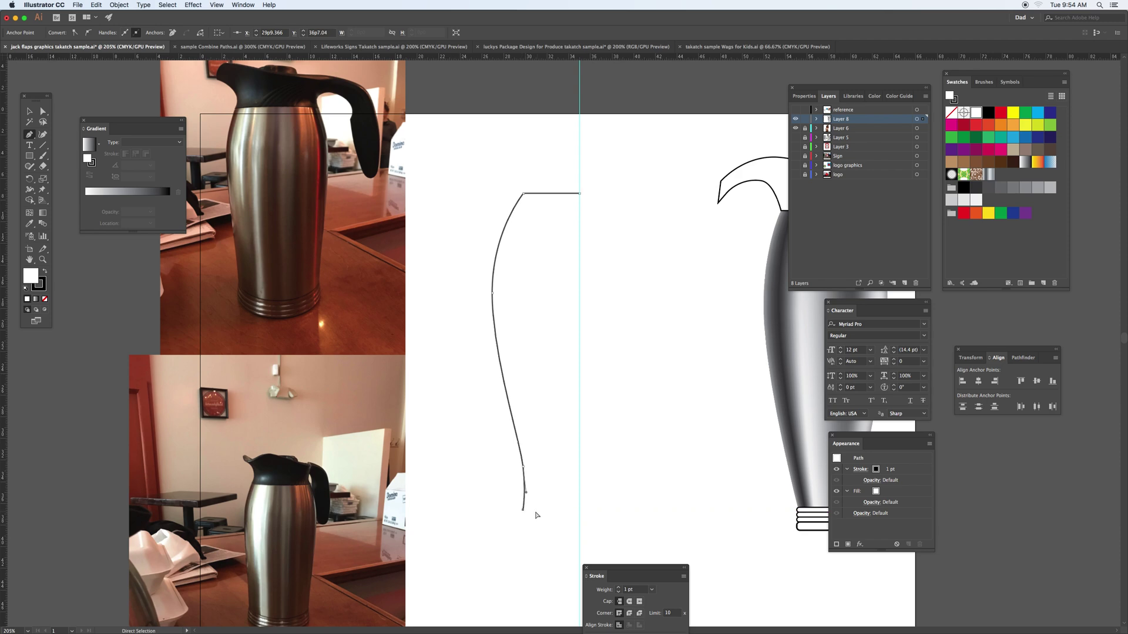
pyautogui.click(522, 466)
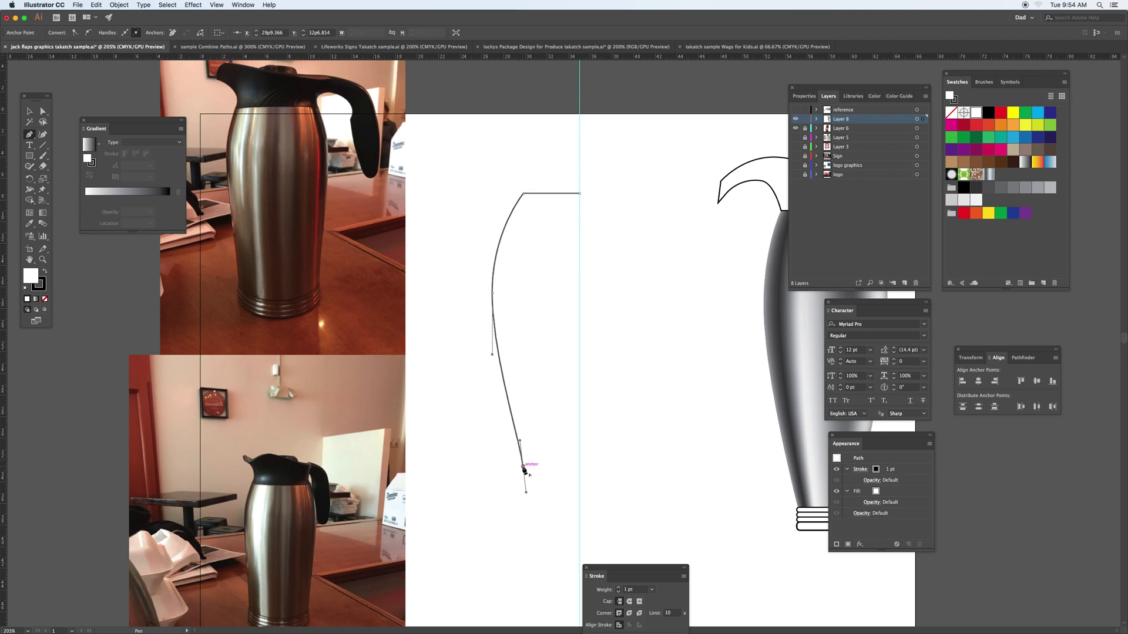
pyautogui.click(527, 509)
pyautogui.press('super+z')
pyautogui.press('super+z')
pyautogui.press('super+z')
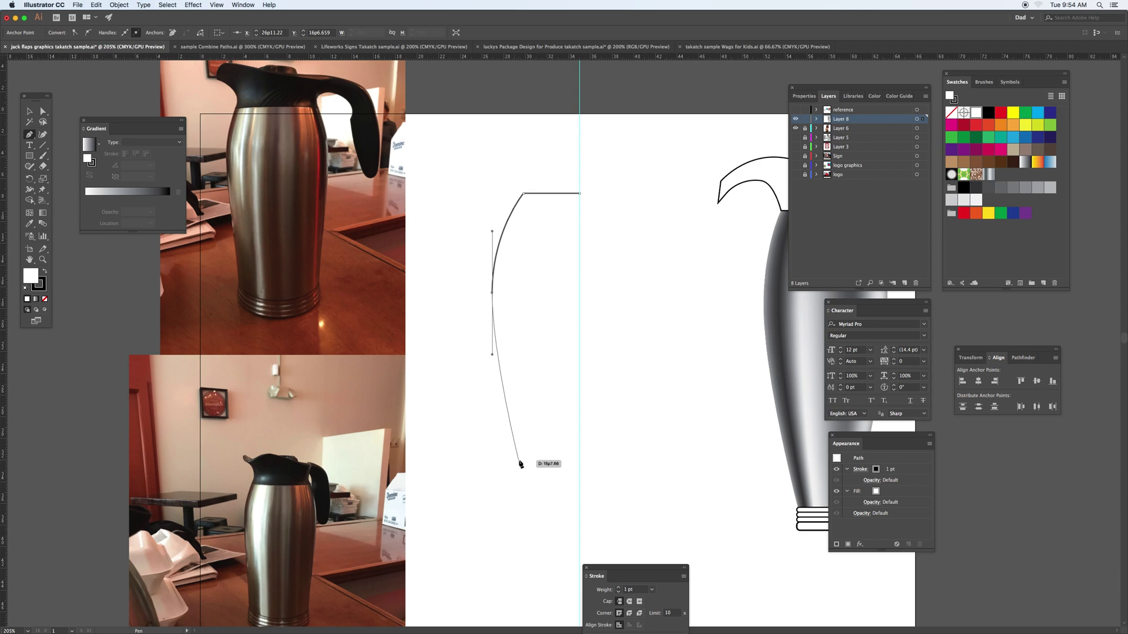
# Continue the path down the tapered lower side, draw the straight base to the guide and close the half-body shape.
pyautogui.moveTo(518, 462); pyautogui.dragTo(521, 502)
pyautogui.click(520, 521)
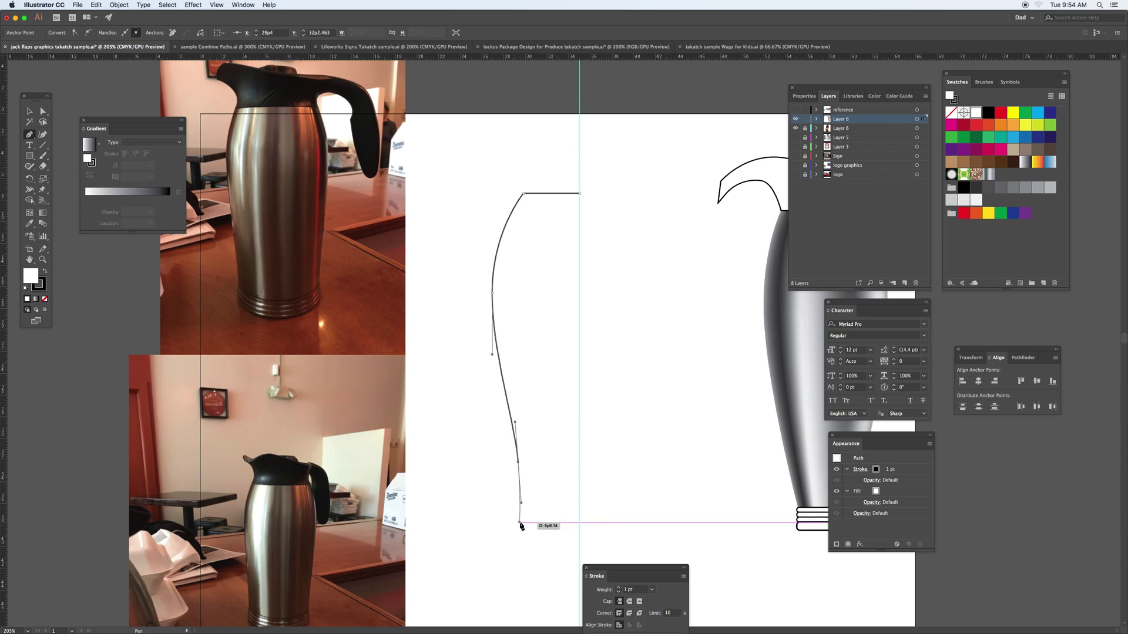
pyautogui.click(580, 522)
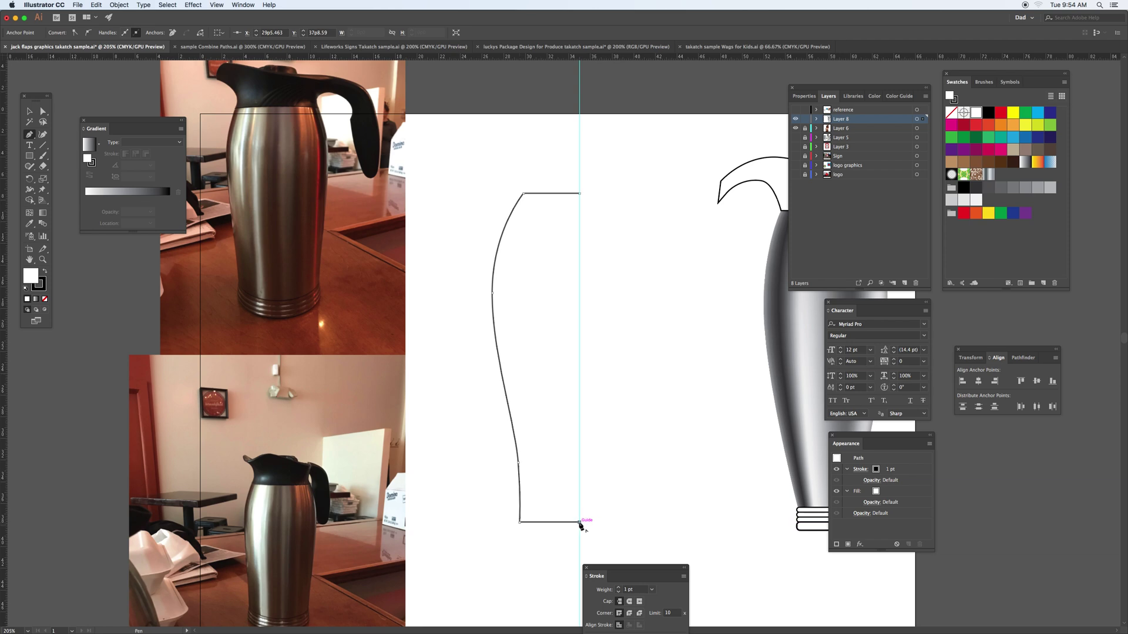
pyautogui.click(580, 193)
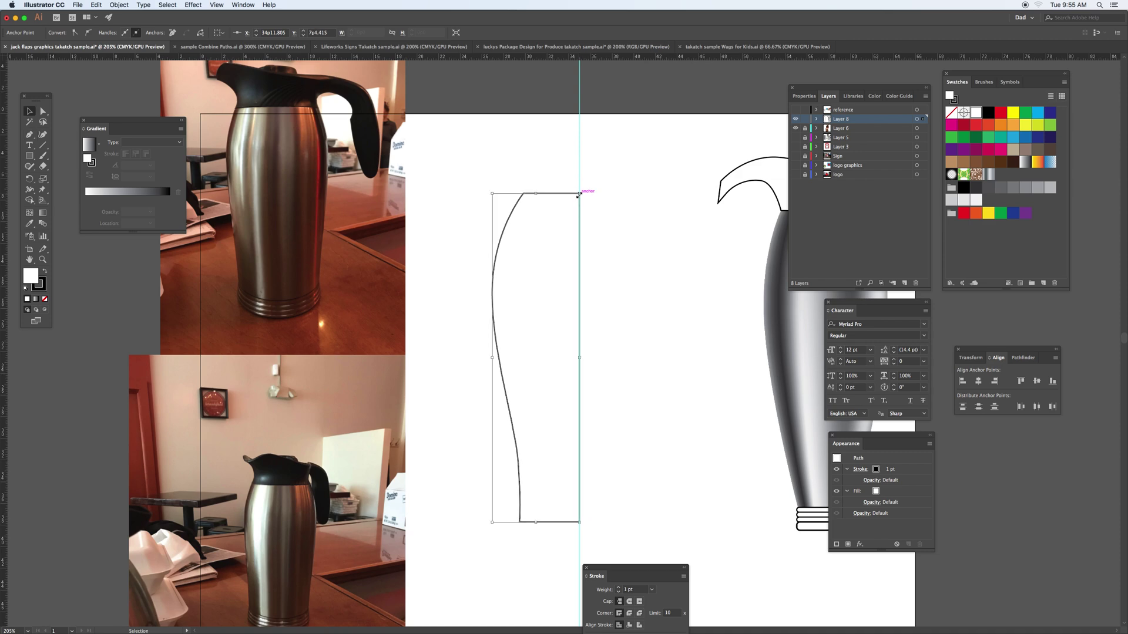
# Swap the half body's fill and stroke to make it solid black, and reflect a vertical copy across the guide.
pyautogui.press('v')
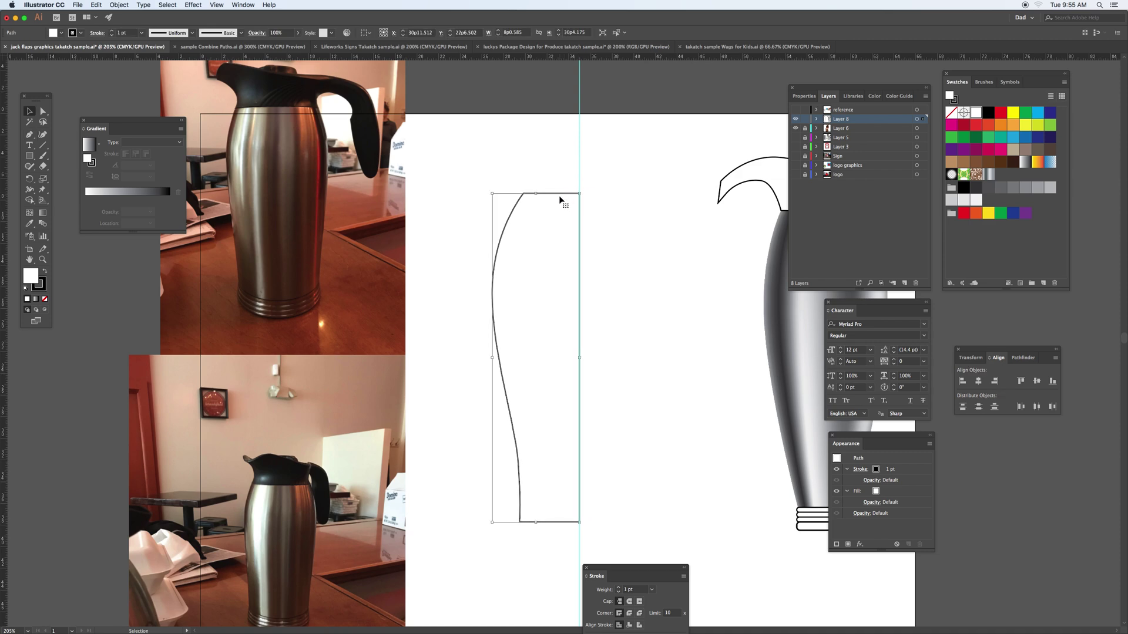
pyautogui.hotkey('shift', 'x')
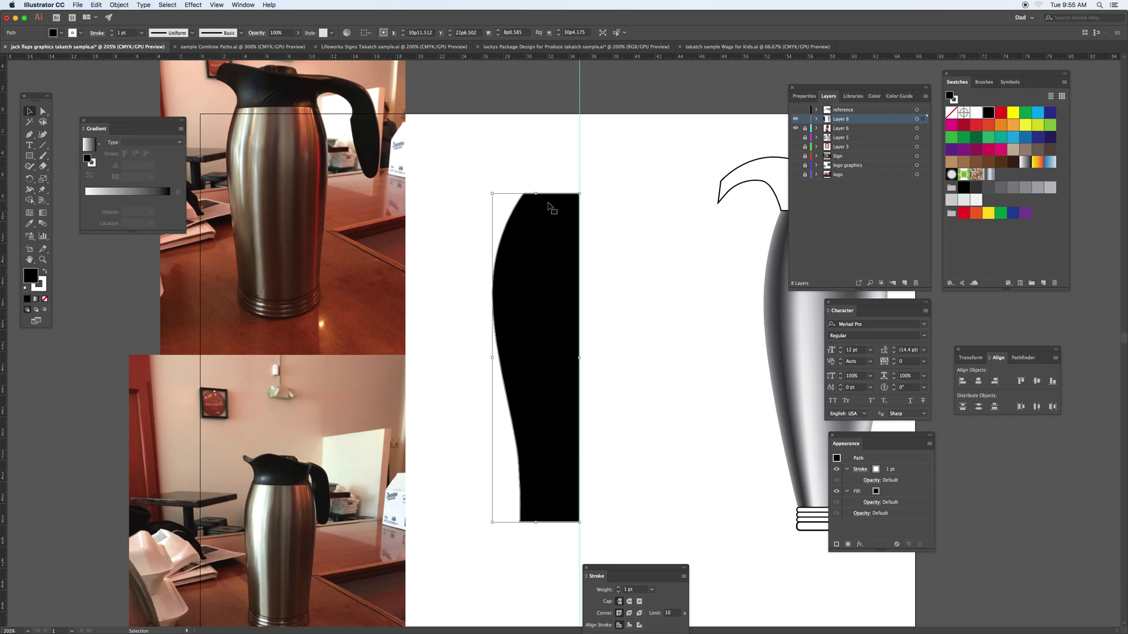
pyautogui.moveTo(29, 179); pyautogui.dragTo(57, 190)
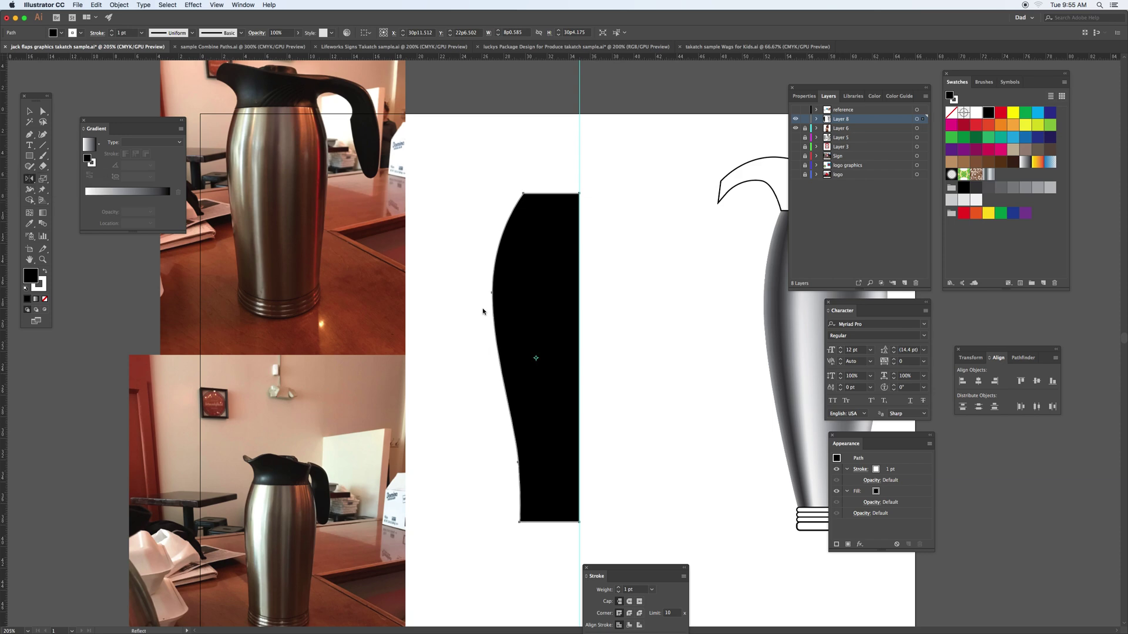
pyautogui.keyDown('alt'); pyautogui.click(578, 290); pyautogui.keyUp('alt')
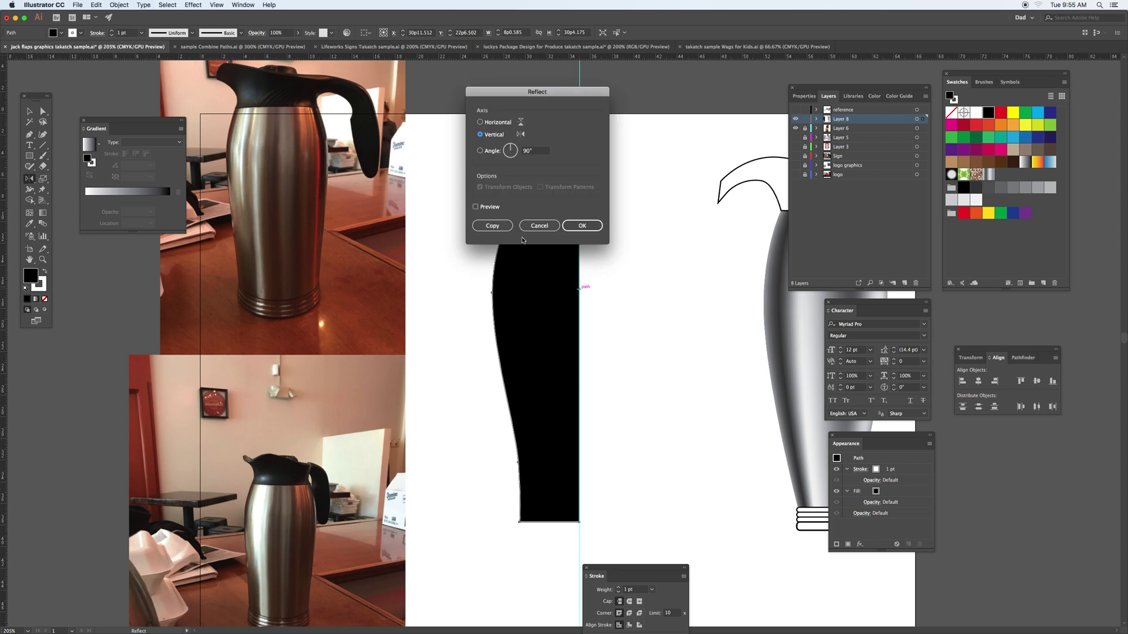
pyautogui.click(477, 207)
pyautogui.click(492, 225)
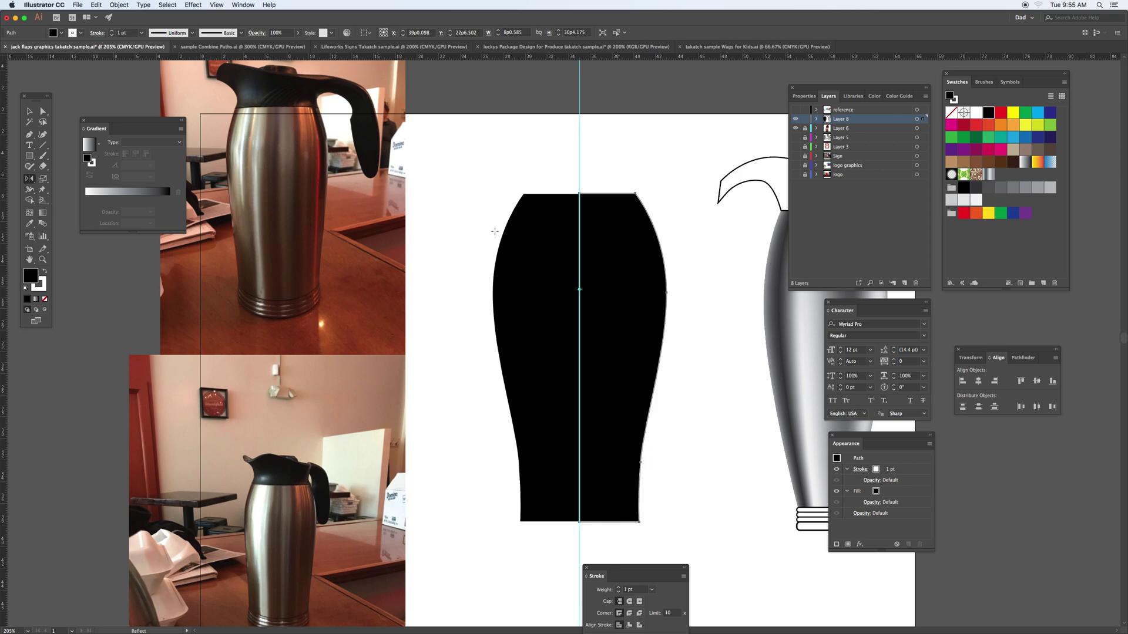
# Try to merge the two body halves across the guide with the Shape Builder tool.
pyautogui.hotkey('shift', 'm')
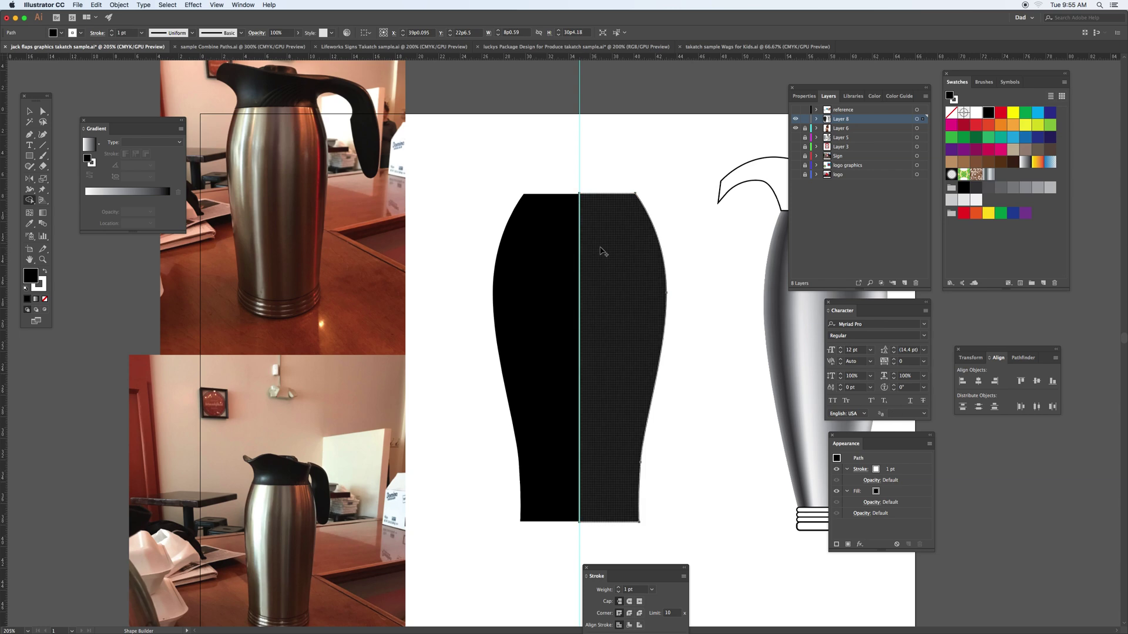
pyautogui.click(564, 254)
pyautogui.press('v')
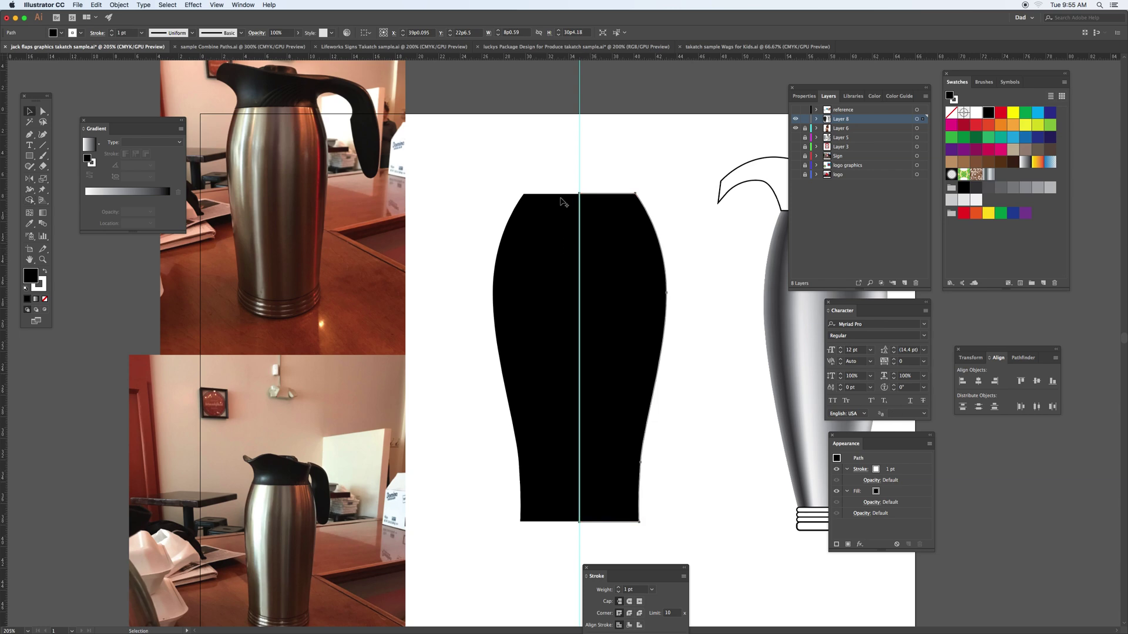
pyautogui.click(595, 235)
pyautogui.moveTo(599, 230); pyautogui.dragTo(569, 243)
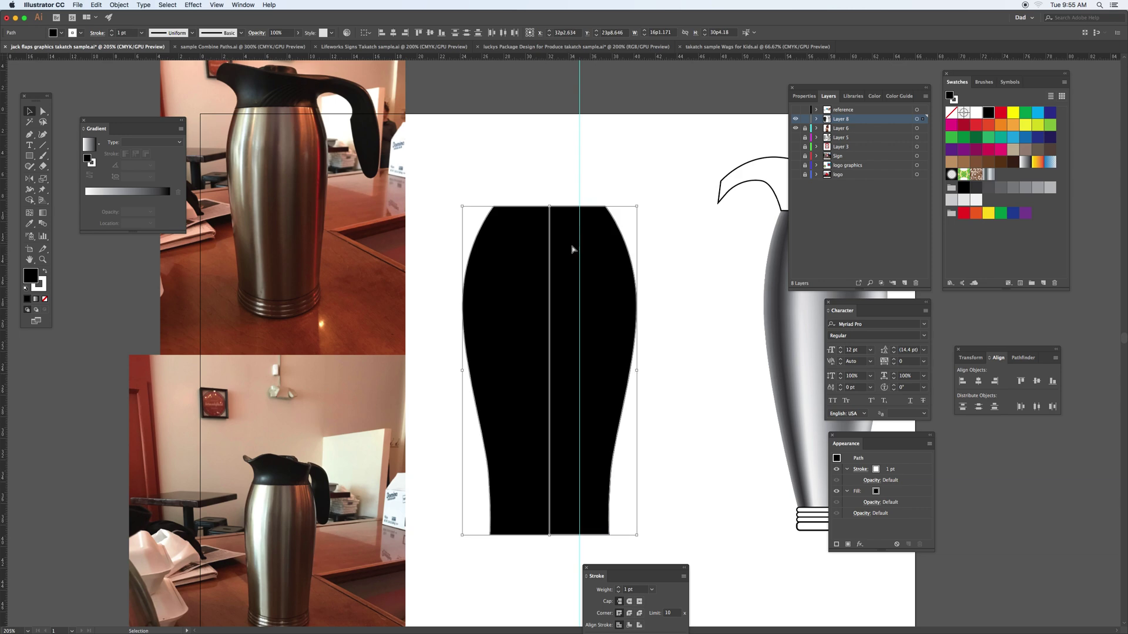
pyautogui.press('super+z')
pyautogui.hotkey('shift', 'm')
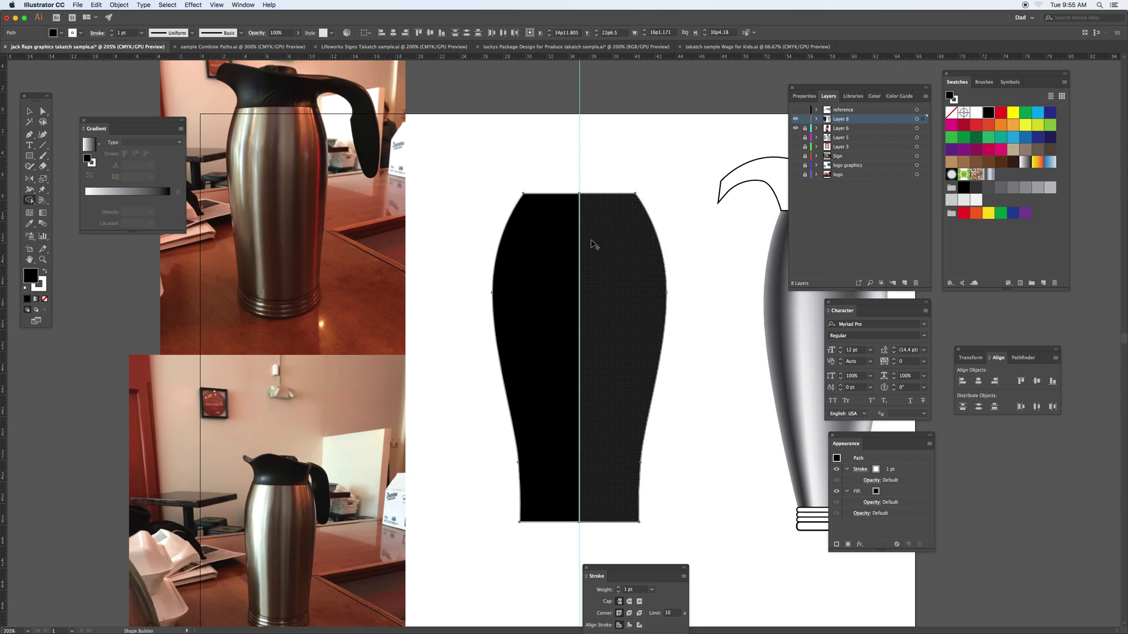
pyautogui.moveTo(584, 232); pyautogui.dragTo(571, 244)
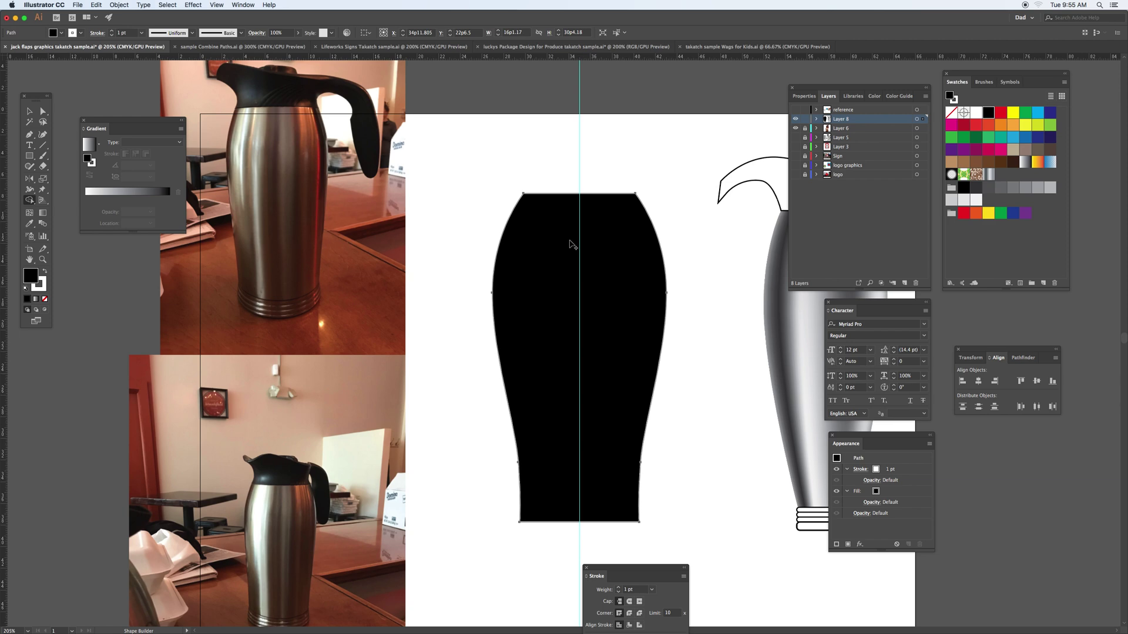
pyautogui.hotkey('shift', 'v')
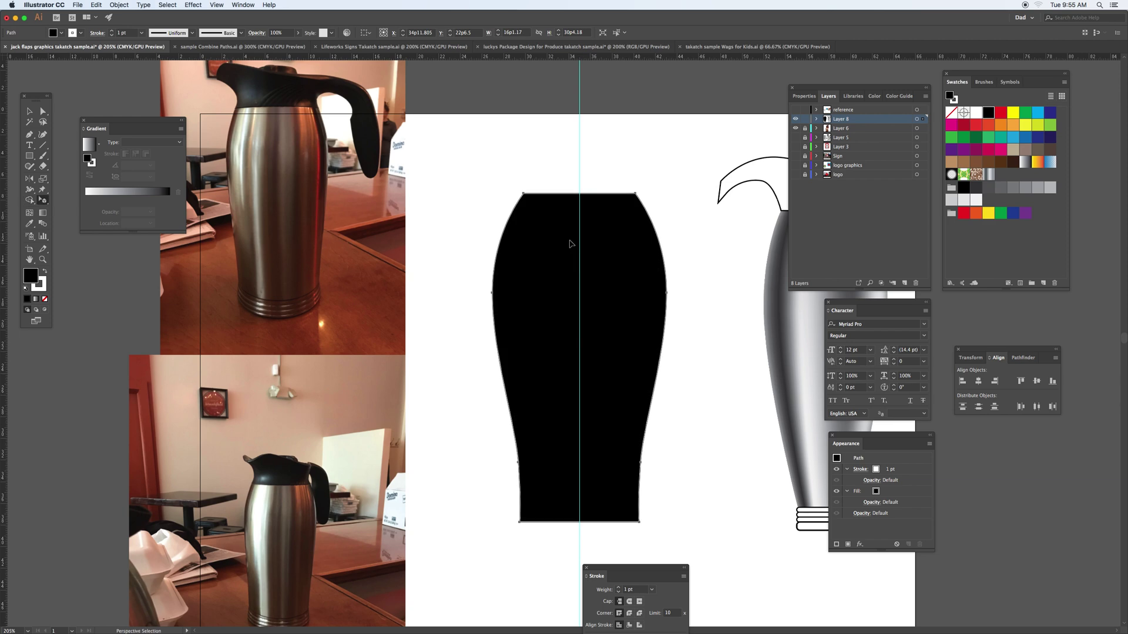
pyautogui.click(570, 243)
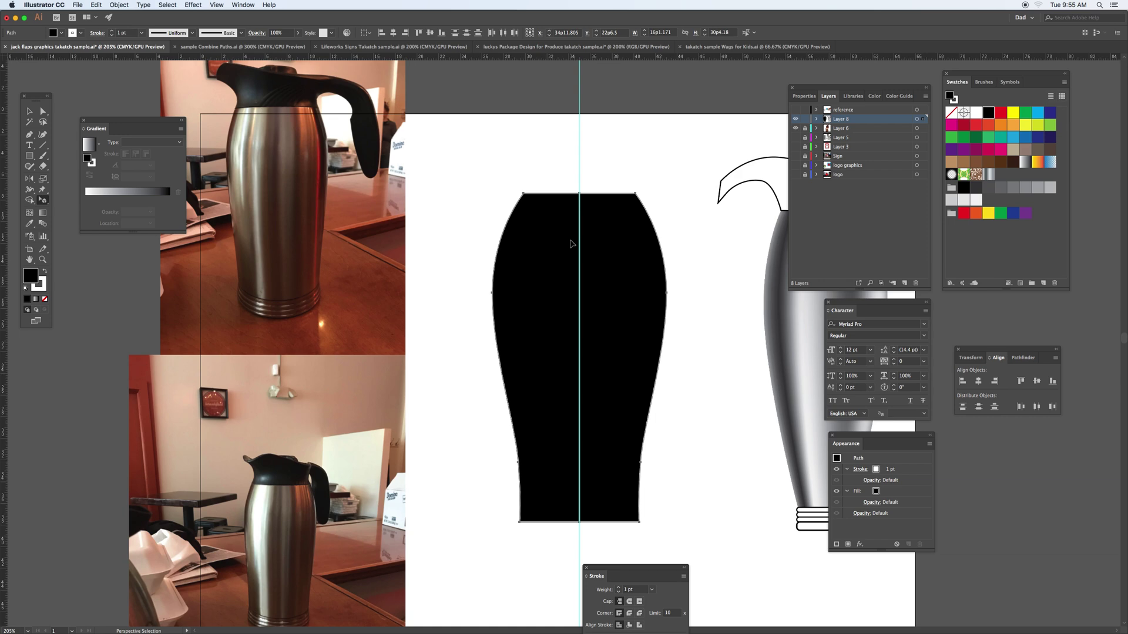
# Swap the left half back to a white fill with black stroke and delete the mirrored right half.
pyautogui.press('x')
pyautogui.click(570, 244)
pyautogui.hotkey('shift', 'x')
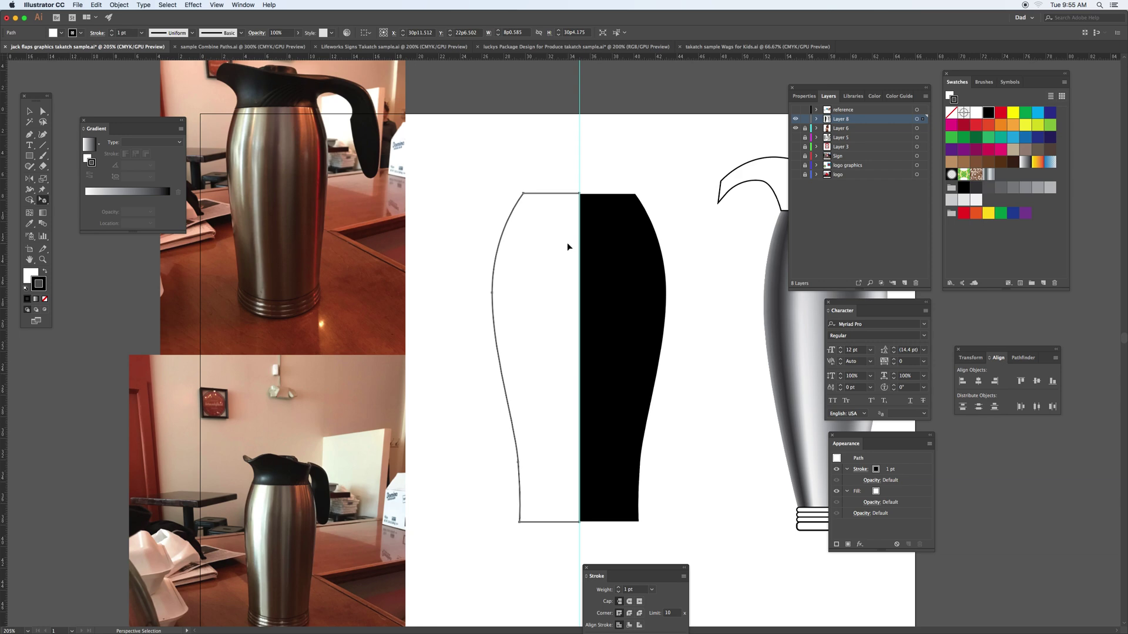
pyautogui.click(596, 232)
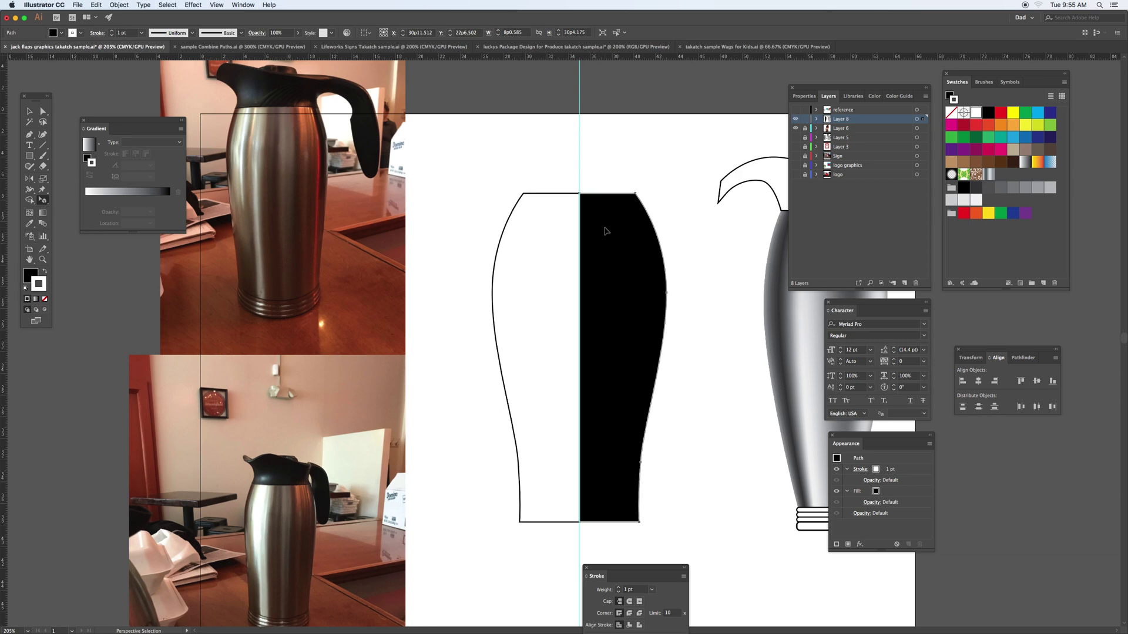
pyautogui.press('Delete')
# Give the remaining half body a black fill and white stroke, and reflect a copy about a vertical axis on the guide.
pyautogui.click(547, 194)
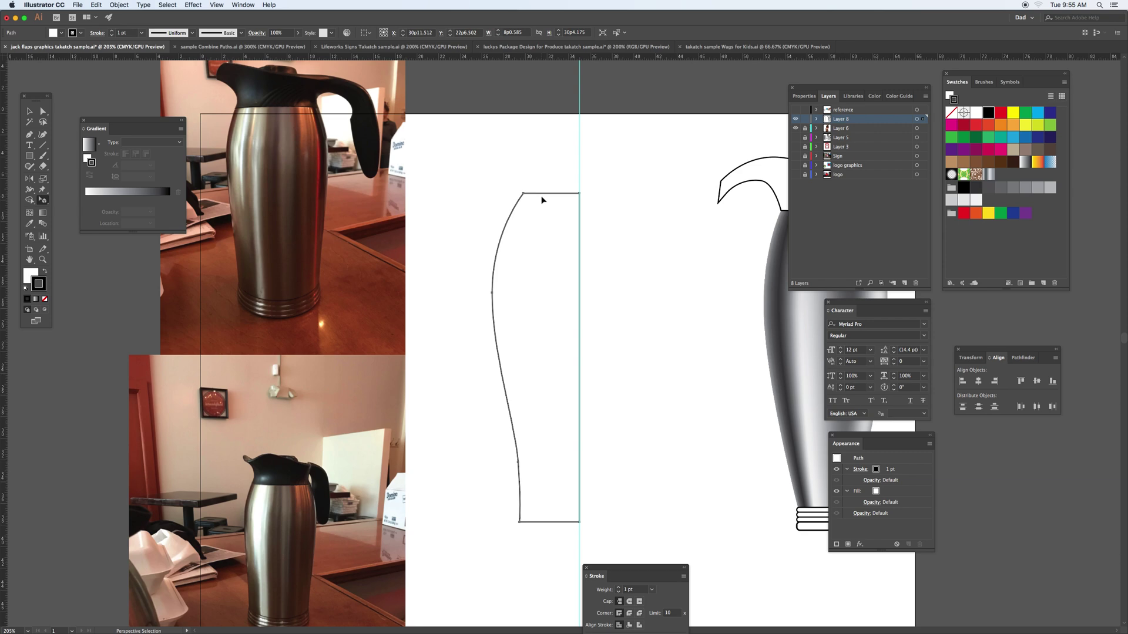
pyautogui.hotkey('shift', 'x')
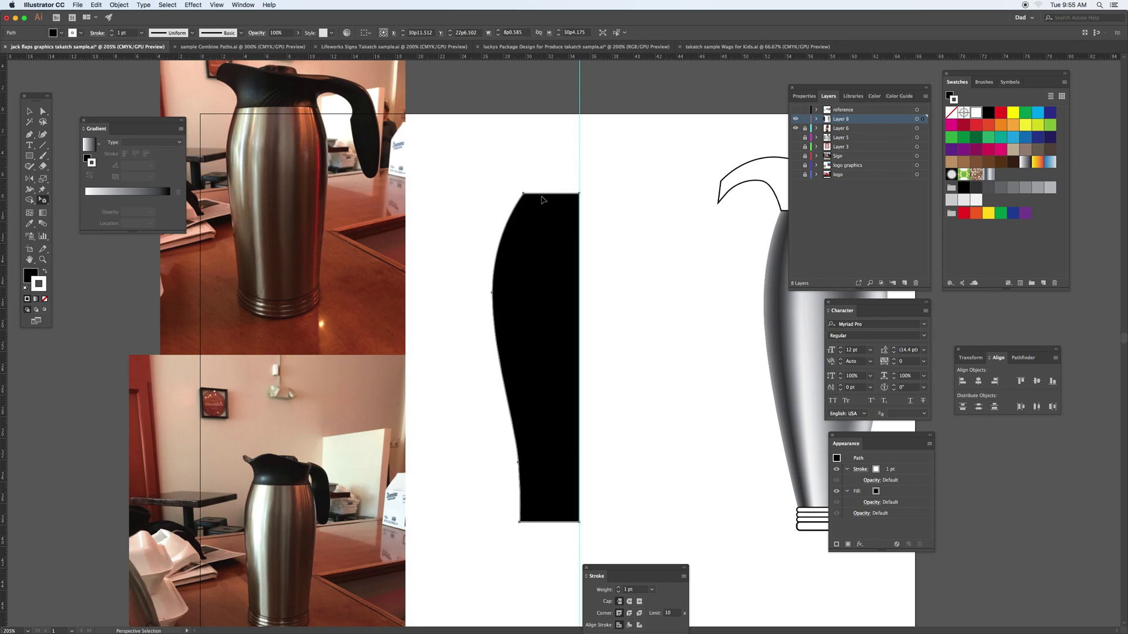
pyautogui.click(29, 178)
pyautogui.keyDown('alt'); pyautogui.click(579, 244); pyautogui.keyUp('alt')
pyautogui.click(500, 224)
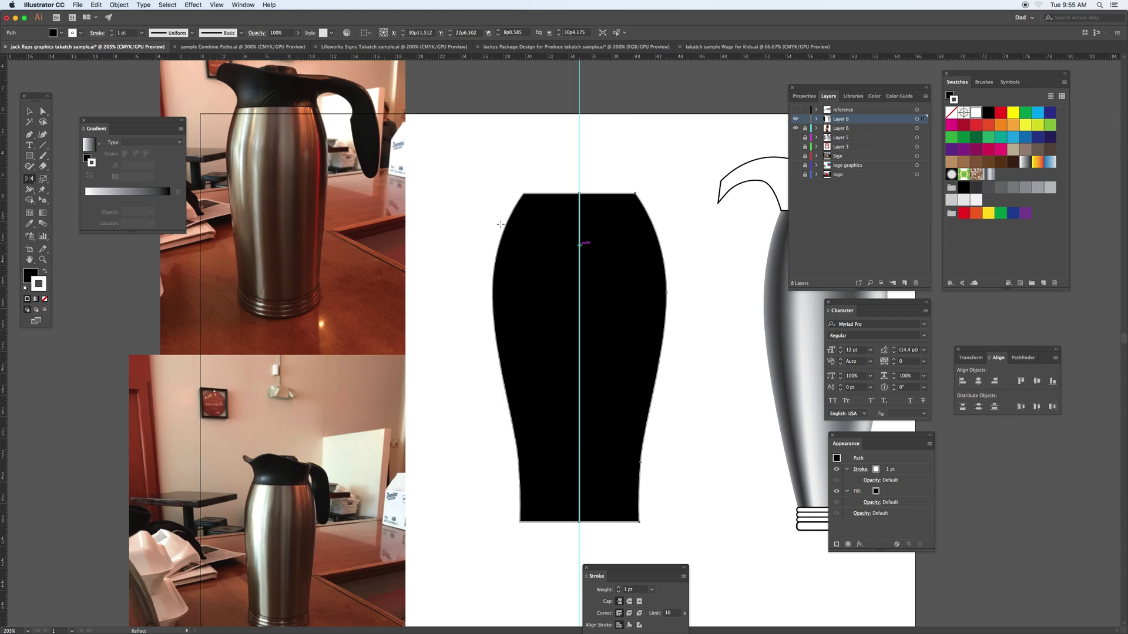
# Select both body halves and merge them into one shape with the Shape Builder tool.
pyautogui.press('v')
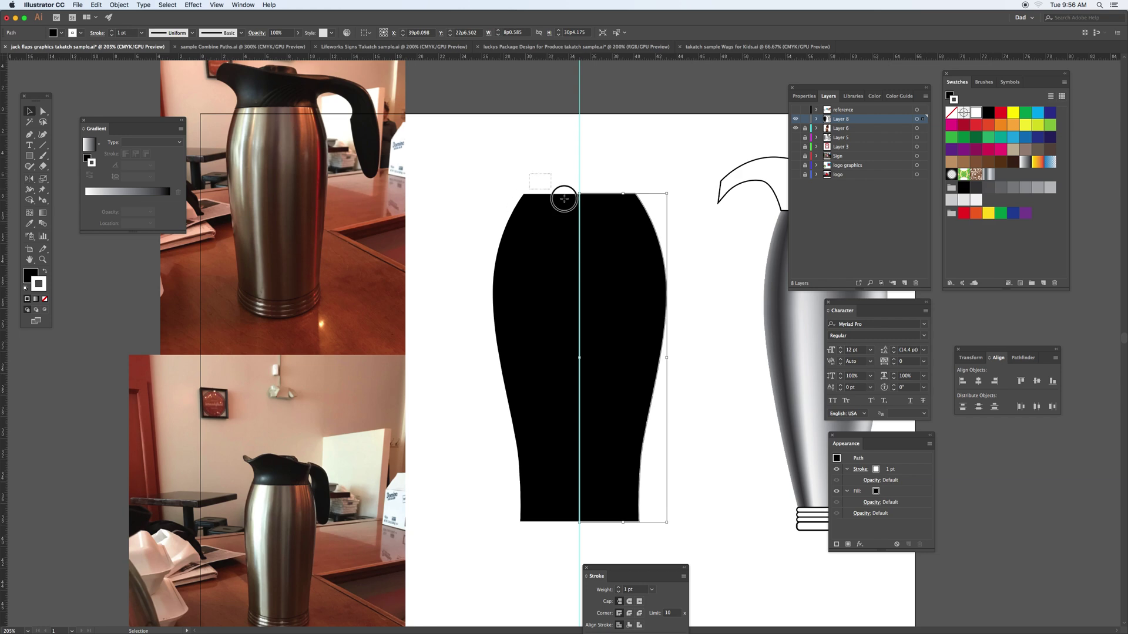
pyautogui.press('super+a')
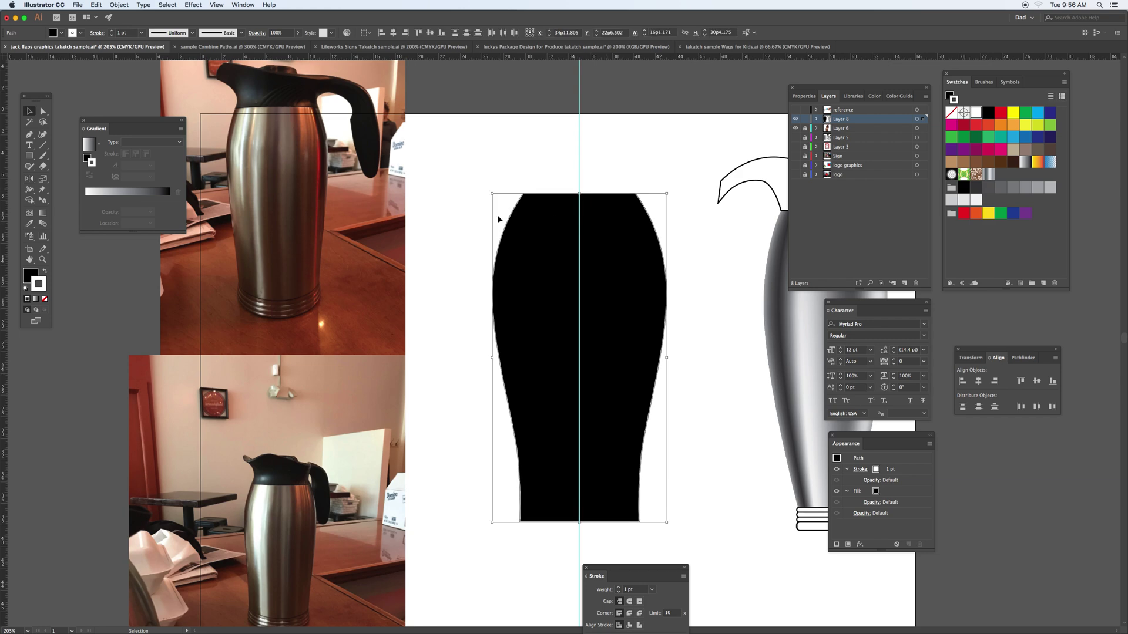
pyautogui.click(30, 200)
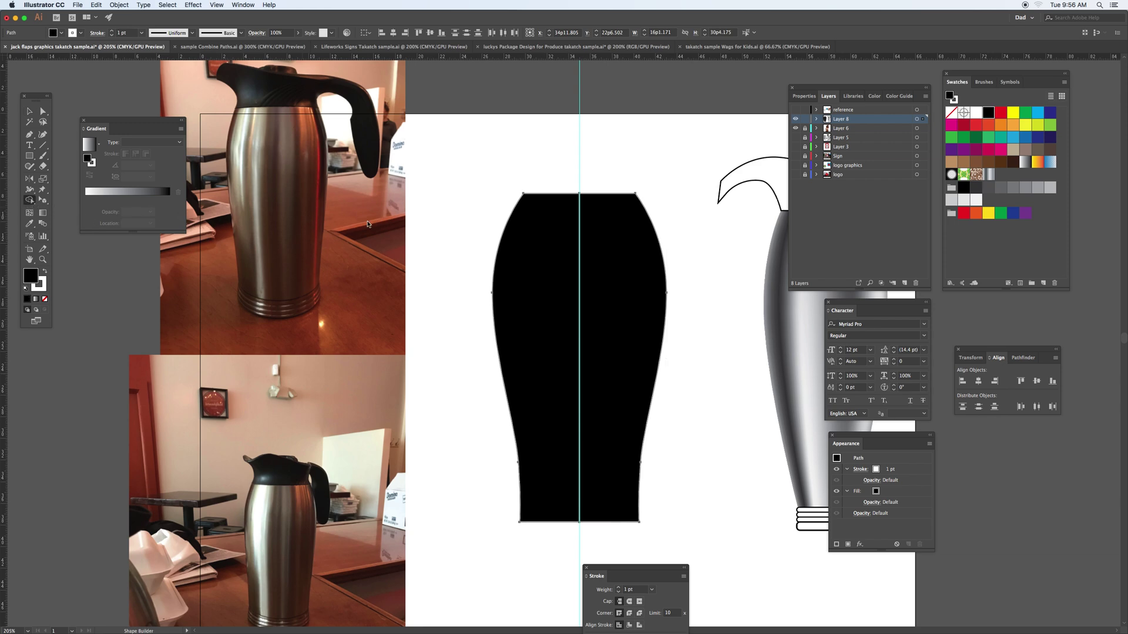
pyautogui.moveTo(568, 219); pyautogui.dragTo(594, 223)
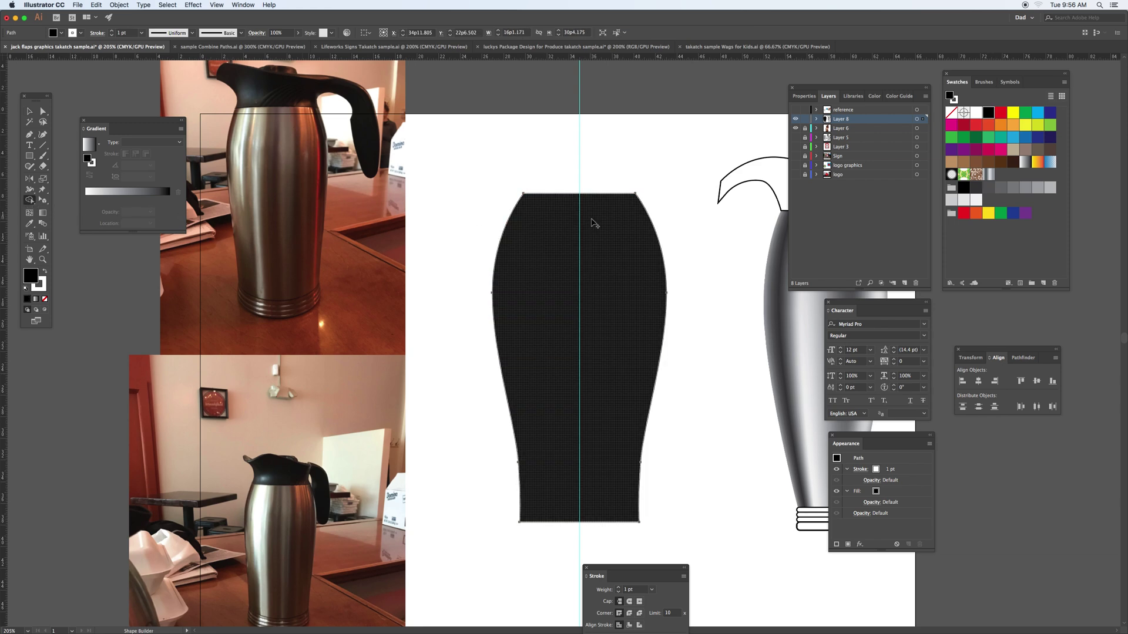
pyautogui.press('v')
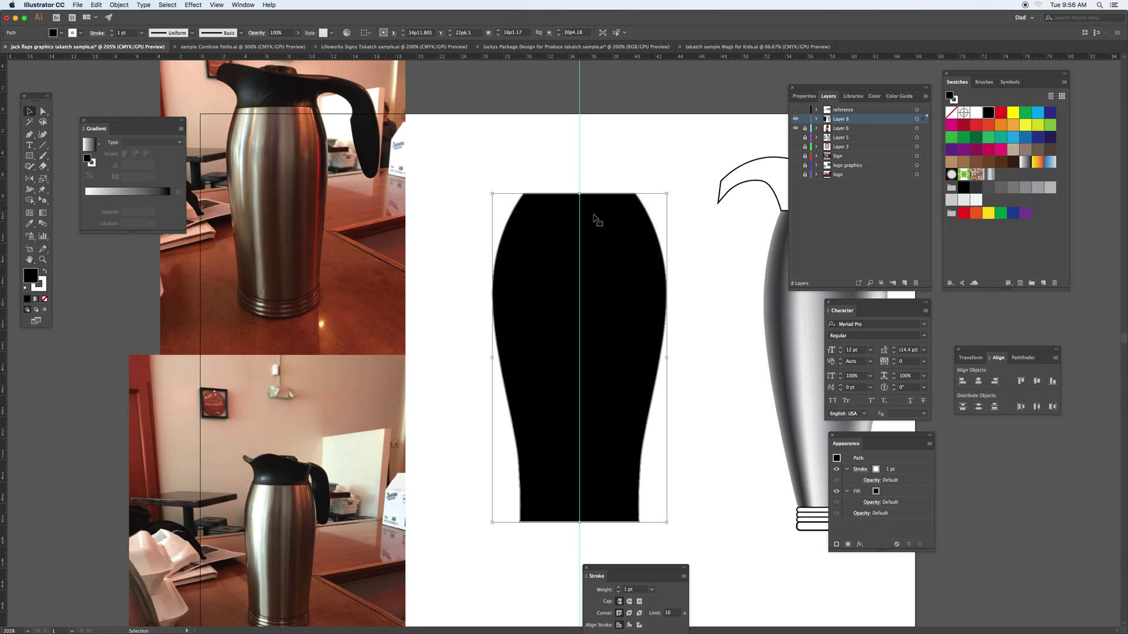
# Give the merged body a black stroke with no fill and leave it selected.
pyautogui.click(45, 271)
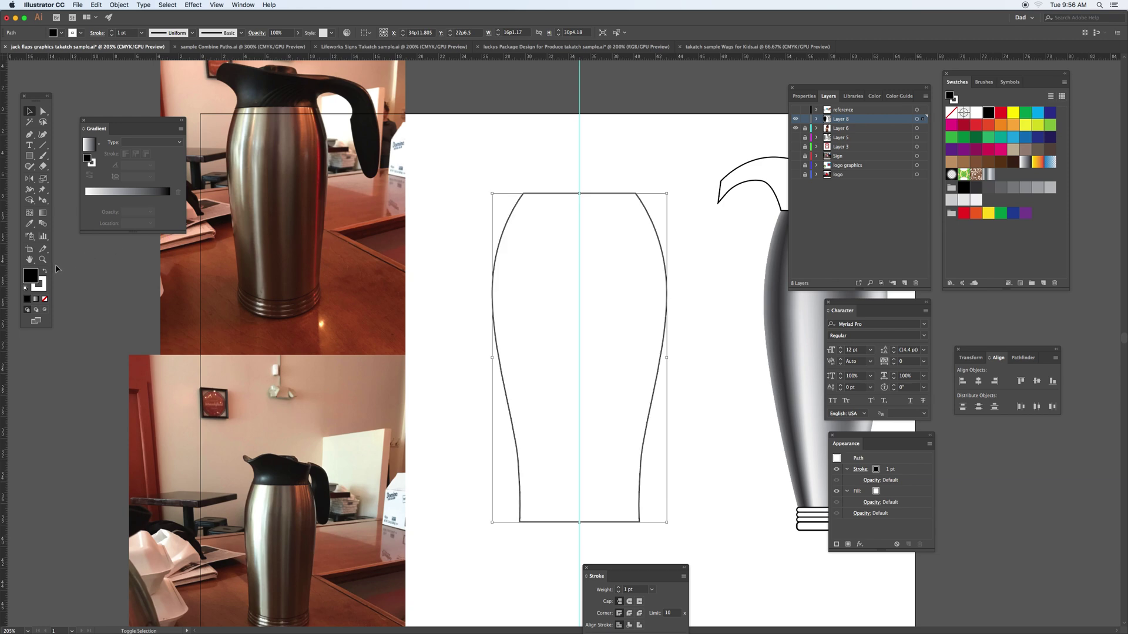
pyautogui.click(45, 299)
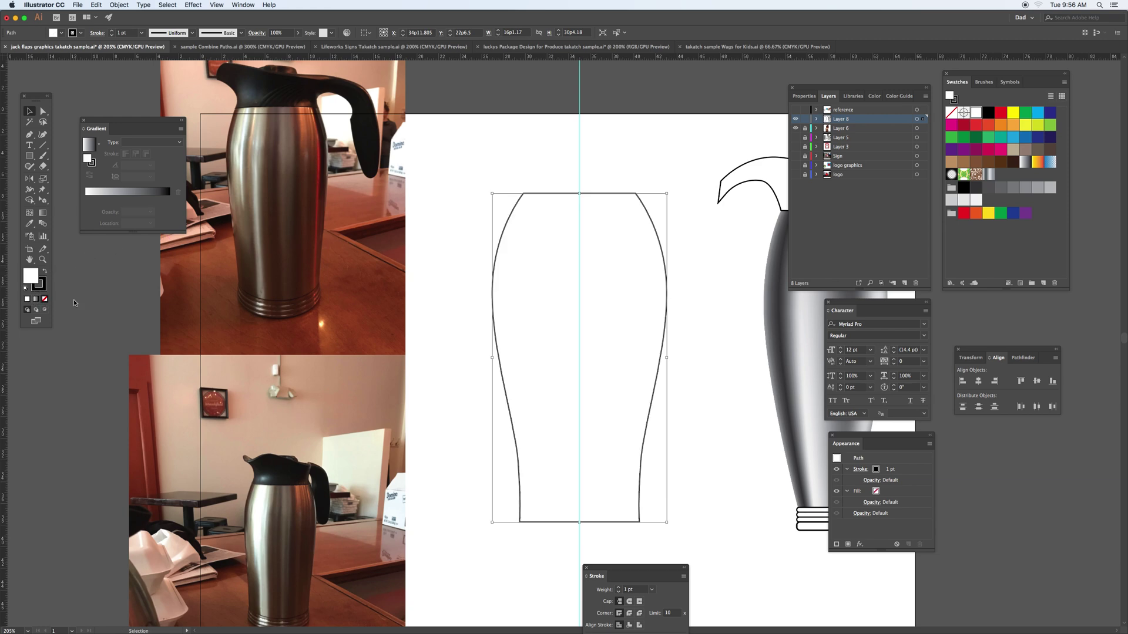
pyautogui.click(428, 163)
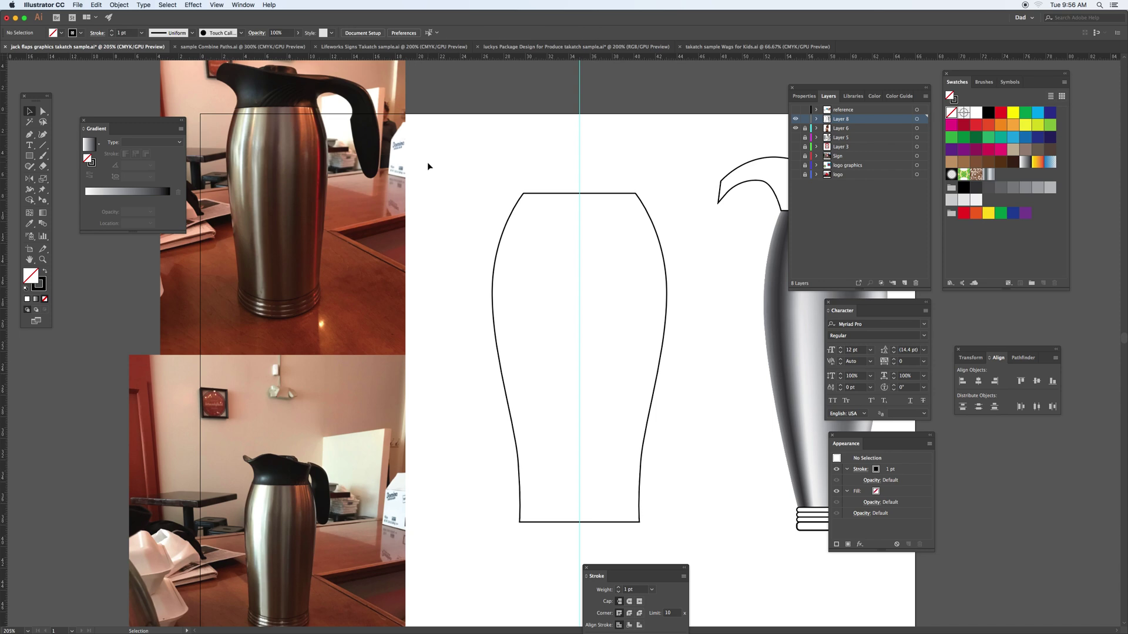
pyautogui.click(567, 199)
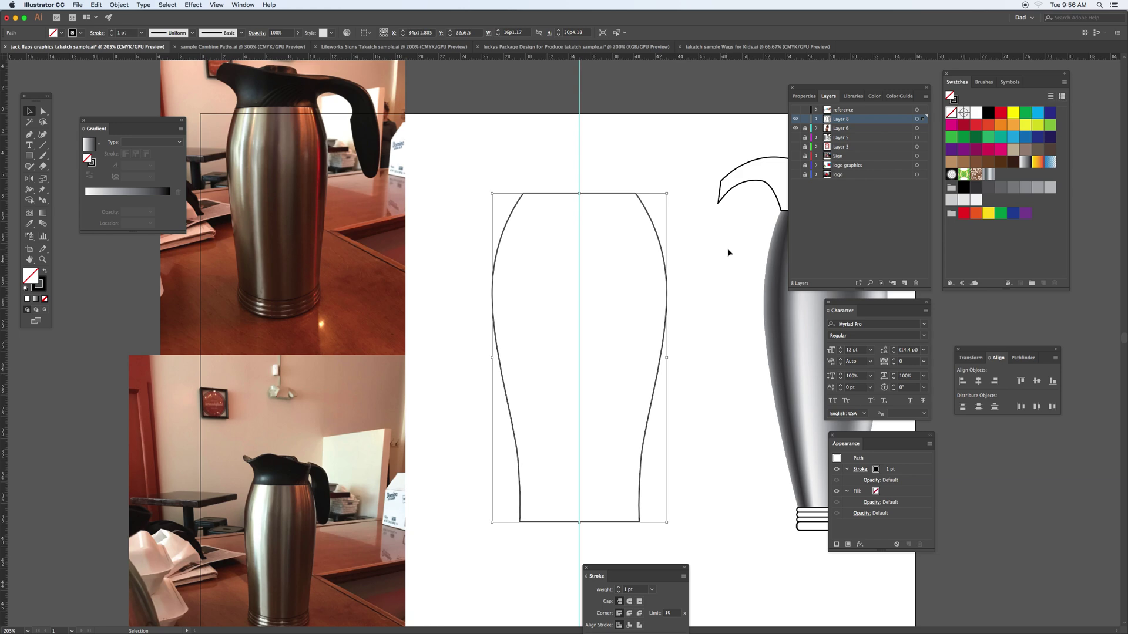
# Fill the carafe body with mid-gray and add four vertical gradient mesh lines from its top edge, two on each side of the guide.
pyautogui.click(1038, 188)
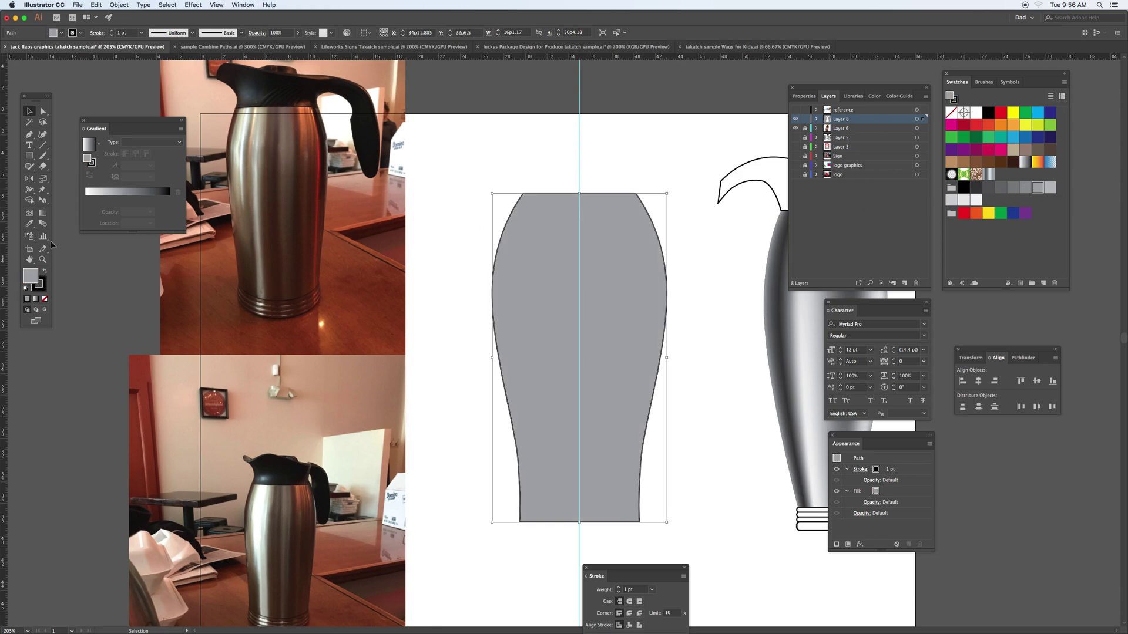
pyautogui.click(29, 213)
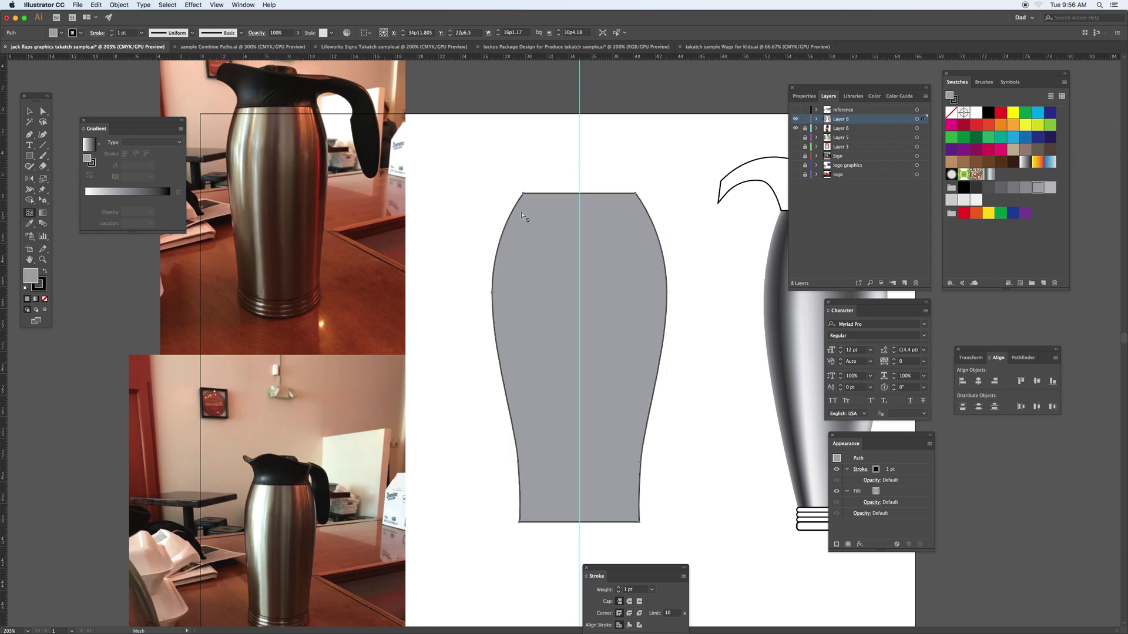
pyautogui.click(541, 193)
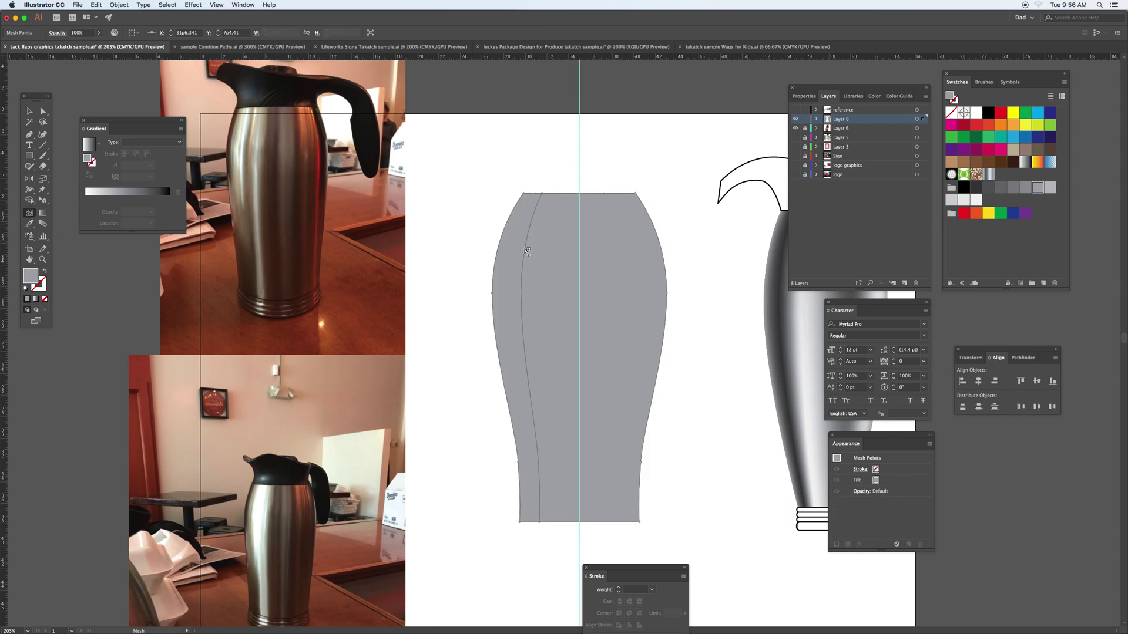
pyautogui.click(556, 194)
pyautogui.click(615, 193)
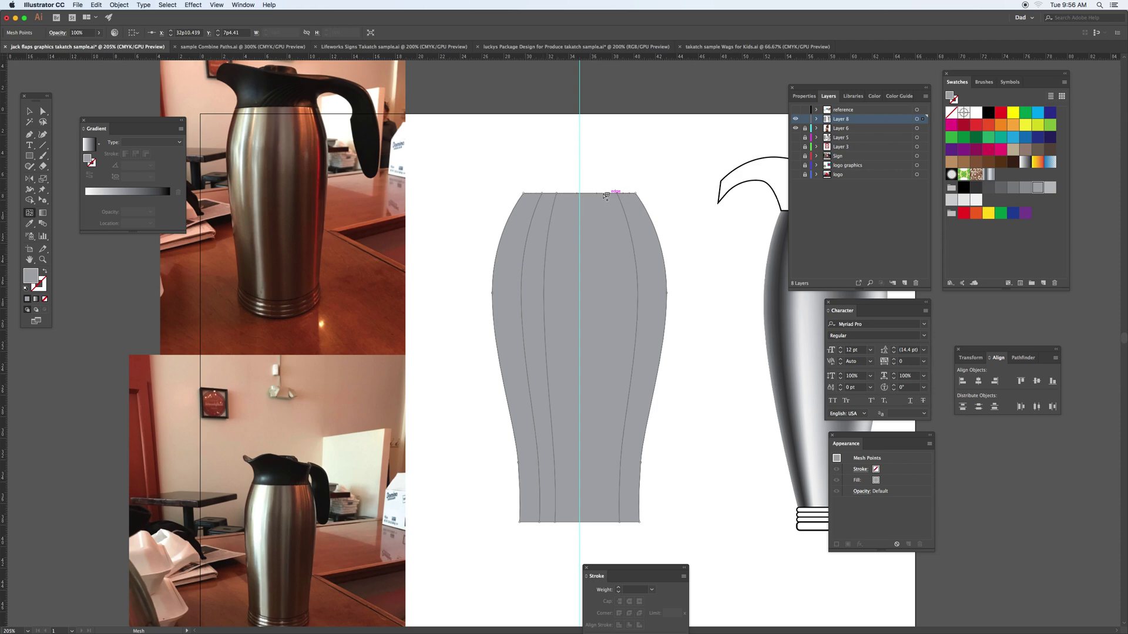
pyautogui.click(603, 194)
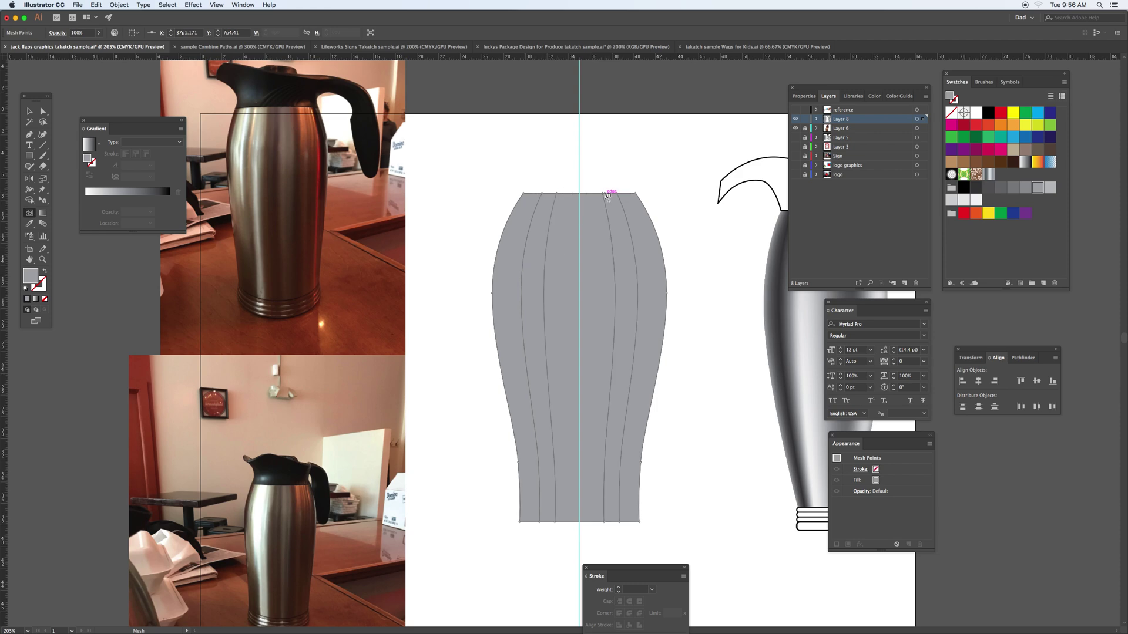
# Recolor the top mesh point of the leftmost mesh line, trying dark gray and black before choosing the K=60 gray.
pyautogui.click(545, 193)
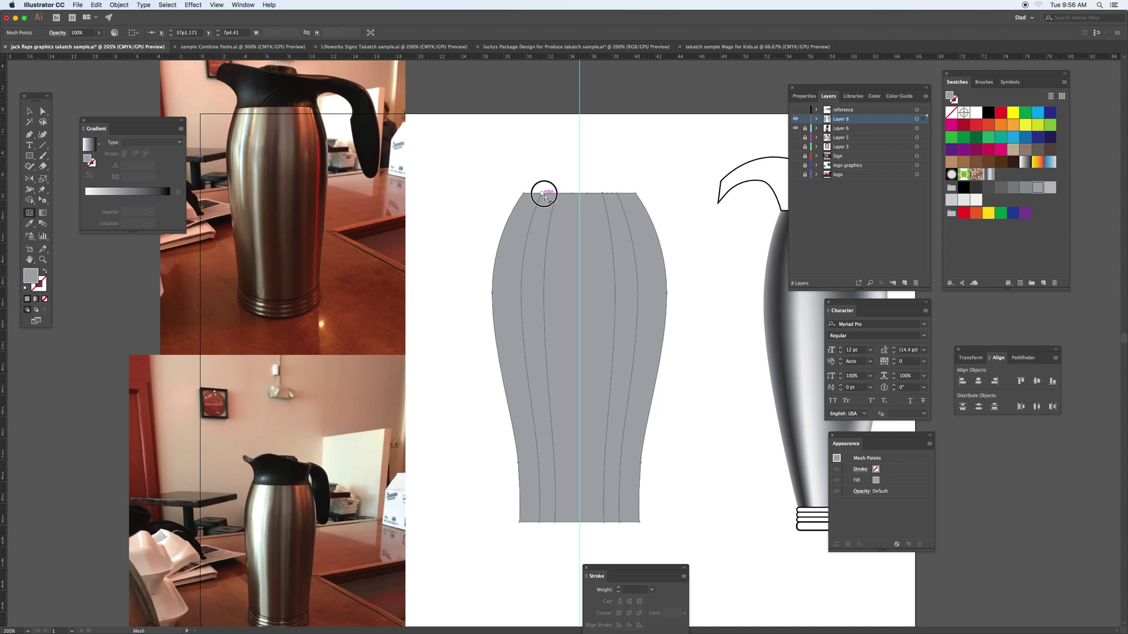
pyautogui.click(975, 188)
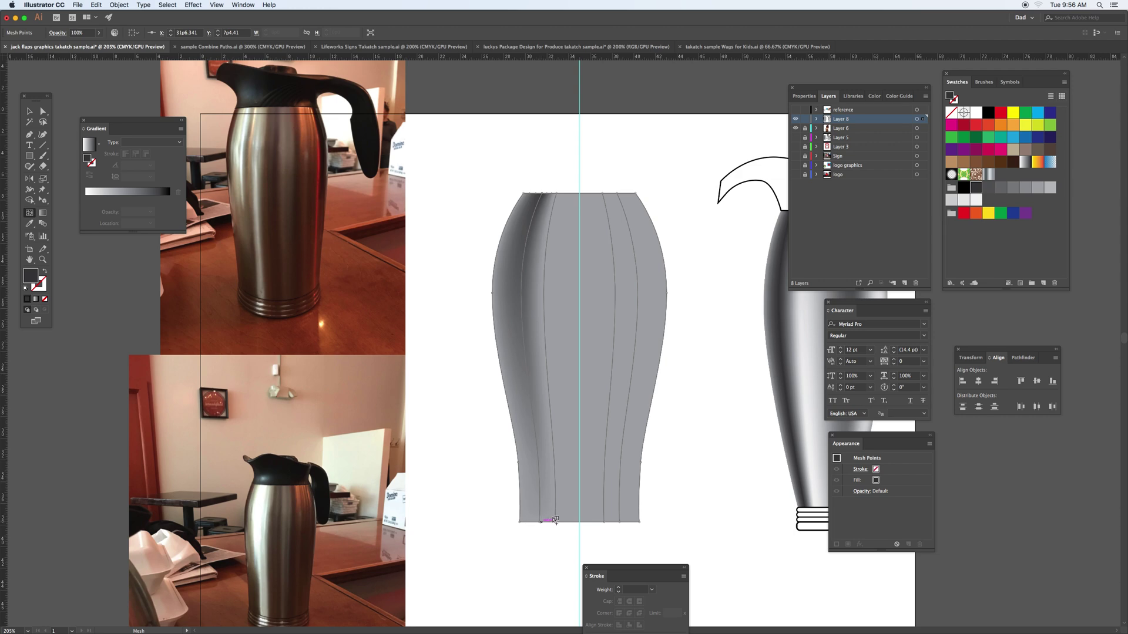
pyautogui.click(963, 188)
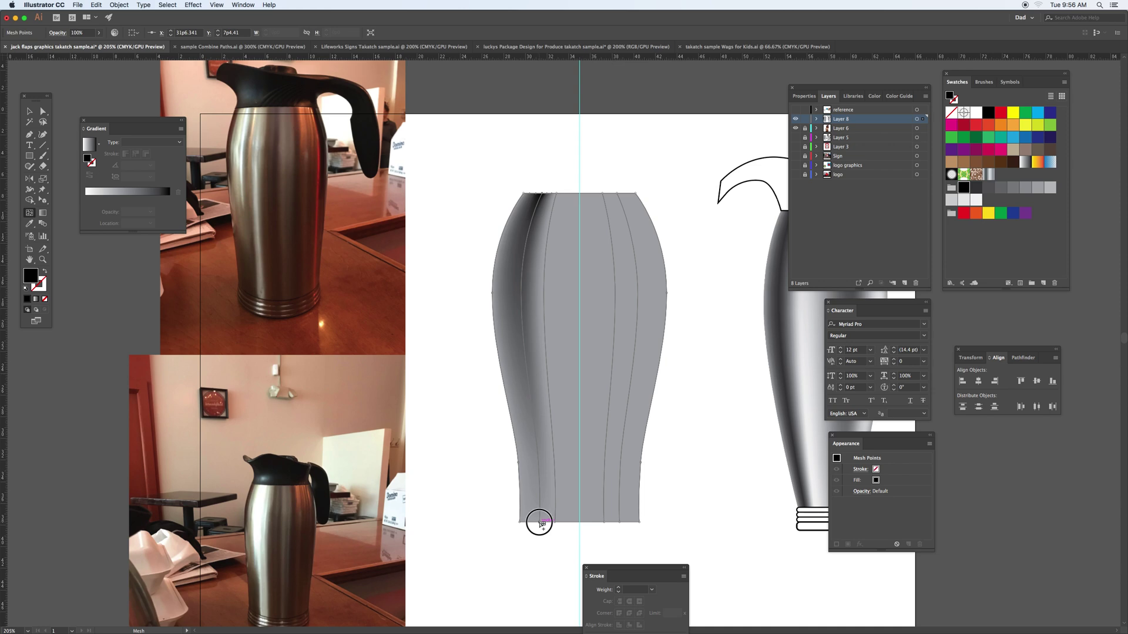
pyautogui.click(1012, 188)
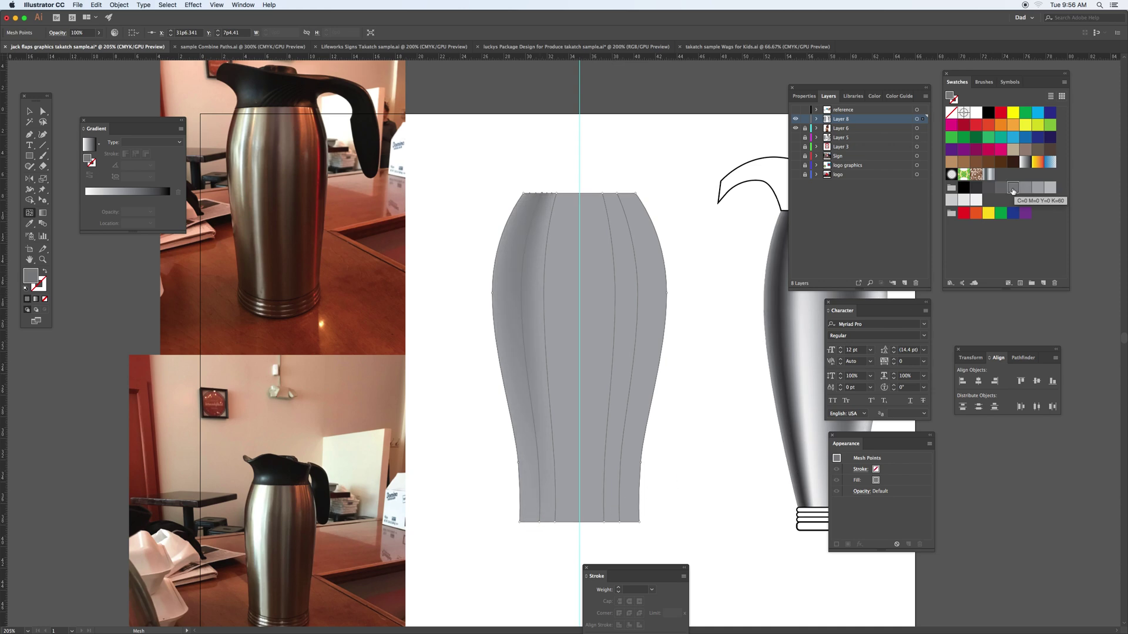
# Color the top mesh points right of the guide, dark gray on the inner line and near-white on the outer line.
pyautogui.click(605, 196)
pyautogui.click(976, 189)
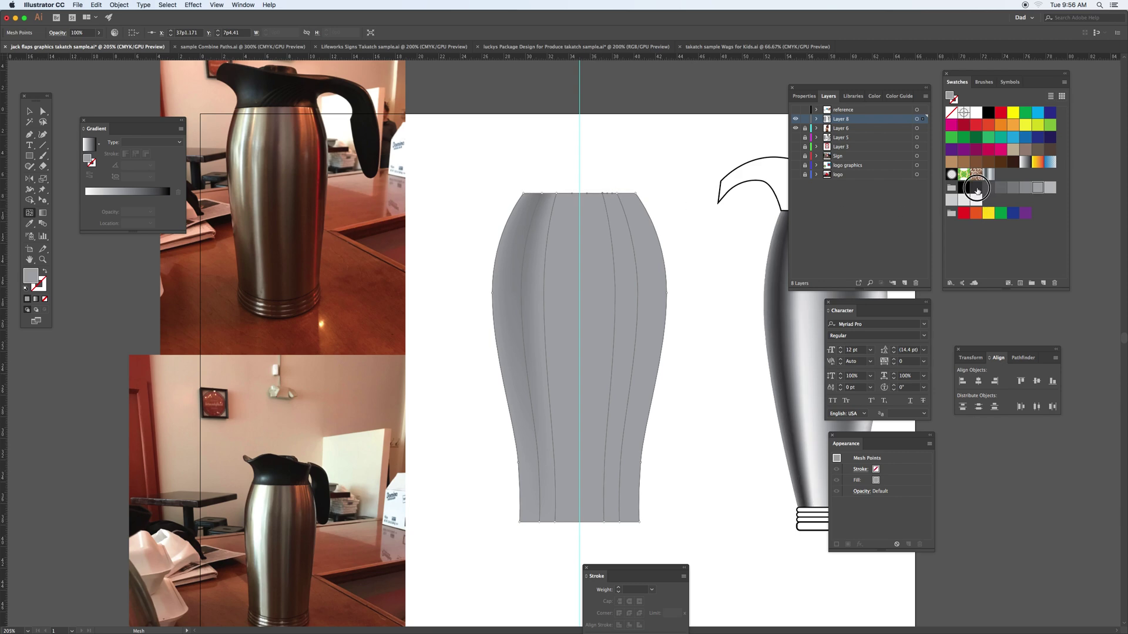
pyautogui.click(618, 196)
pyautogui.click(1037, 187)
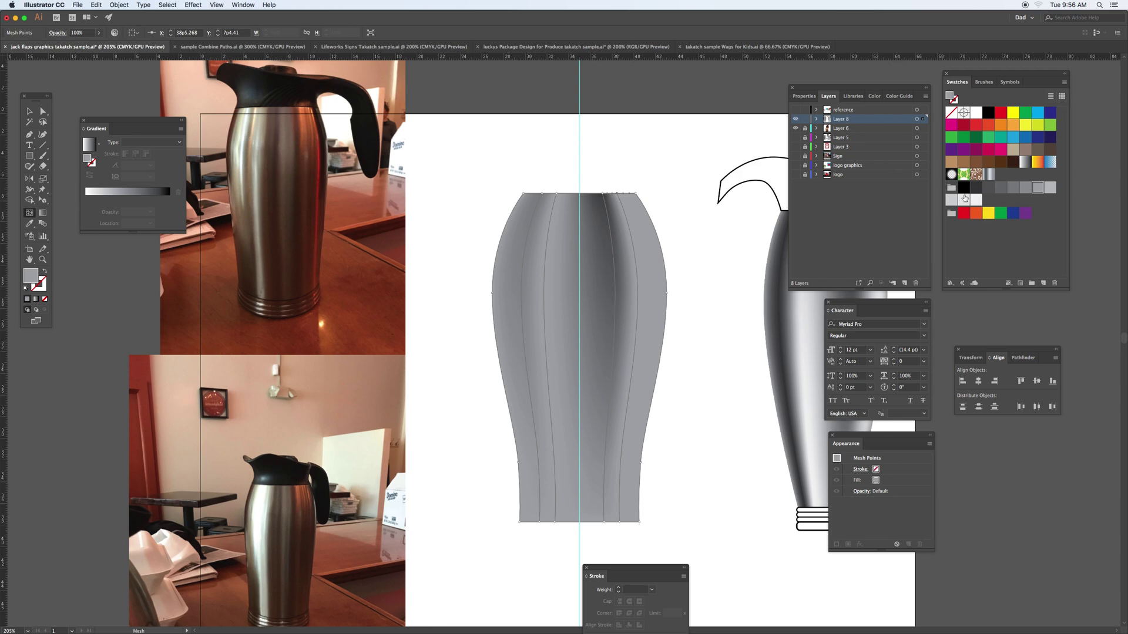
pyautogui.click(977, 201)
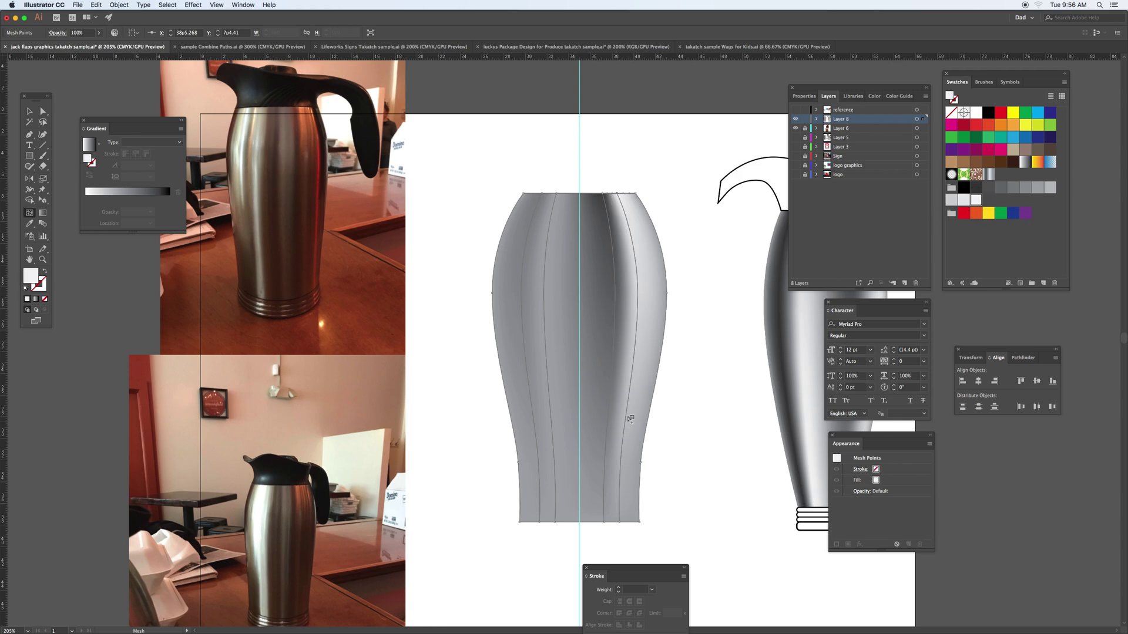
pyautogui.click(633, 379)
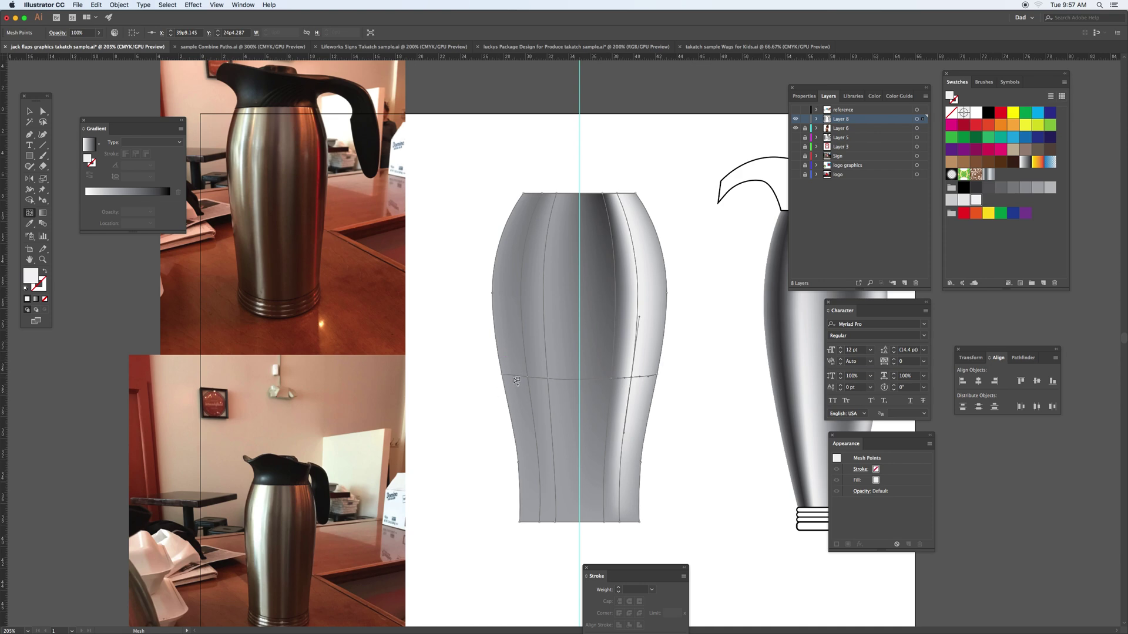
pyautogui.keyDown('alt'); pyautogui.click(516, 379); pyautogui.keyUp('alt')
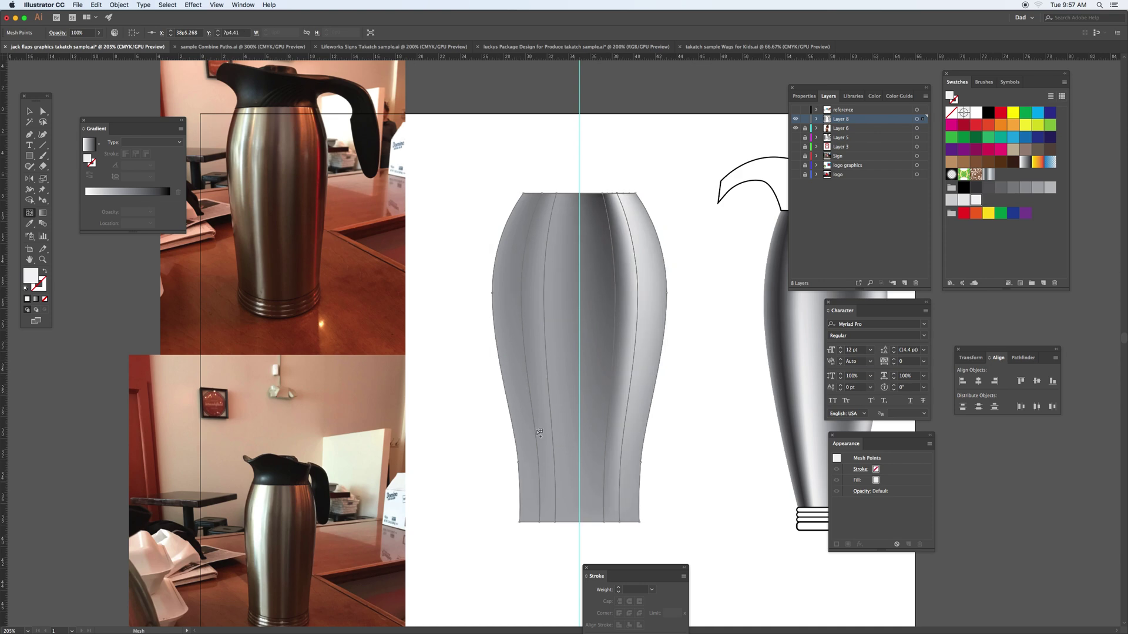
pyautogui.click(539, 468)
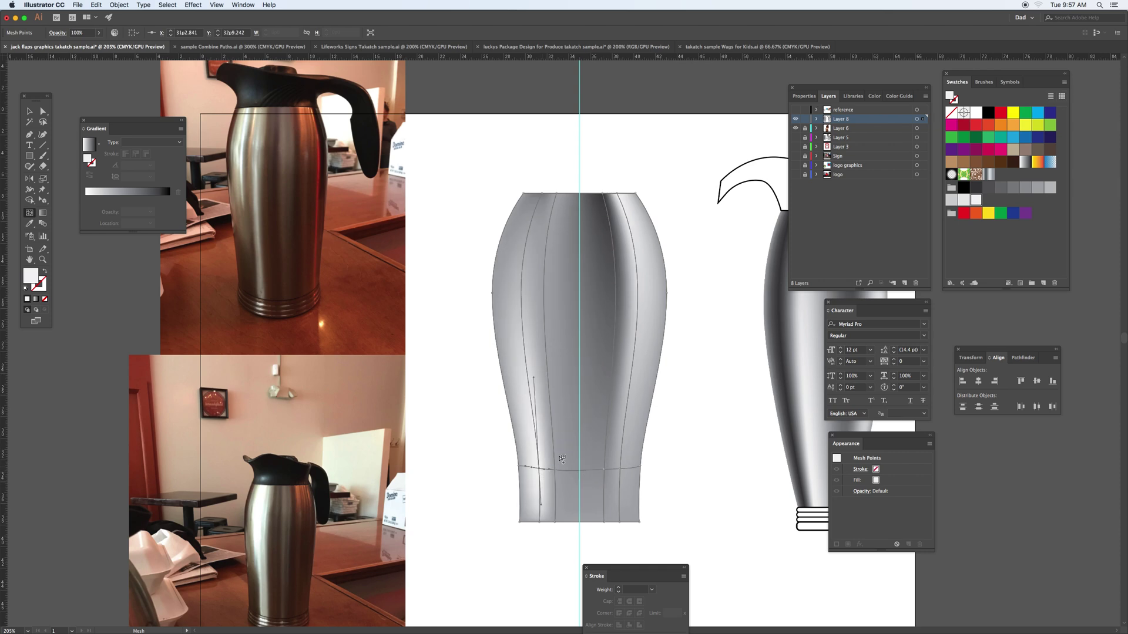
pyautogui.click(531, 358)
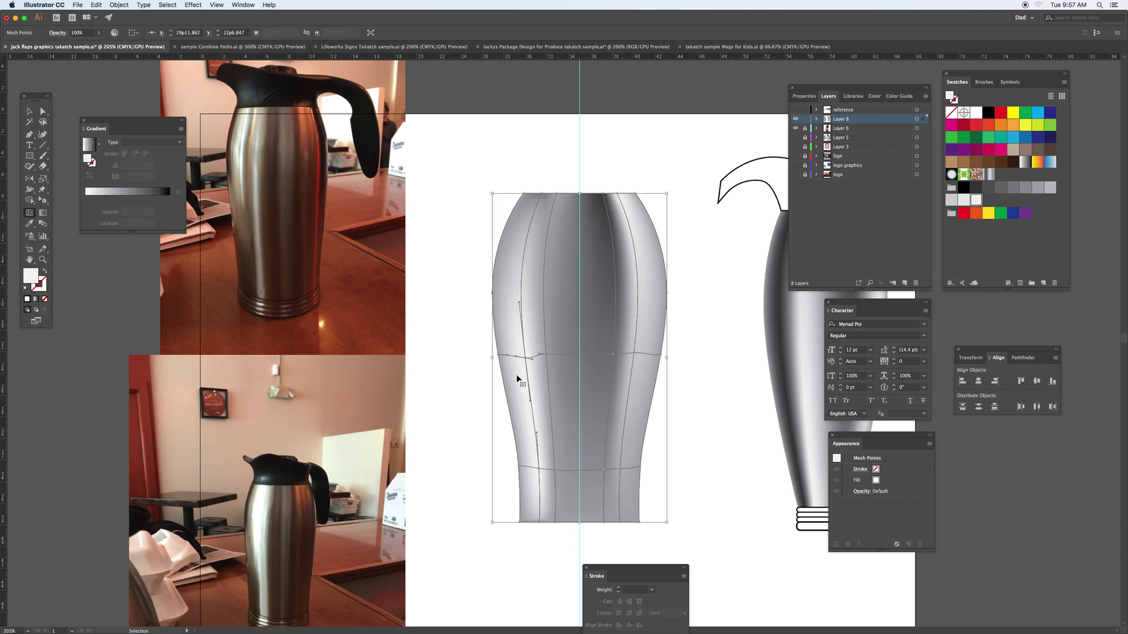
pyautogui.press('super+z')
pyautogui.press('super+z')
pyautogui.press('u')
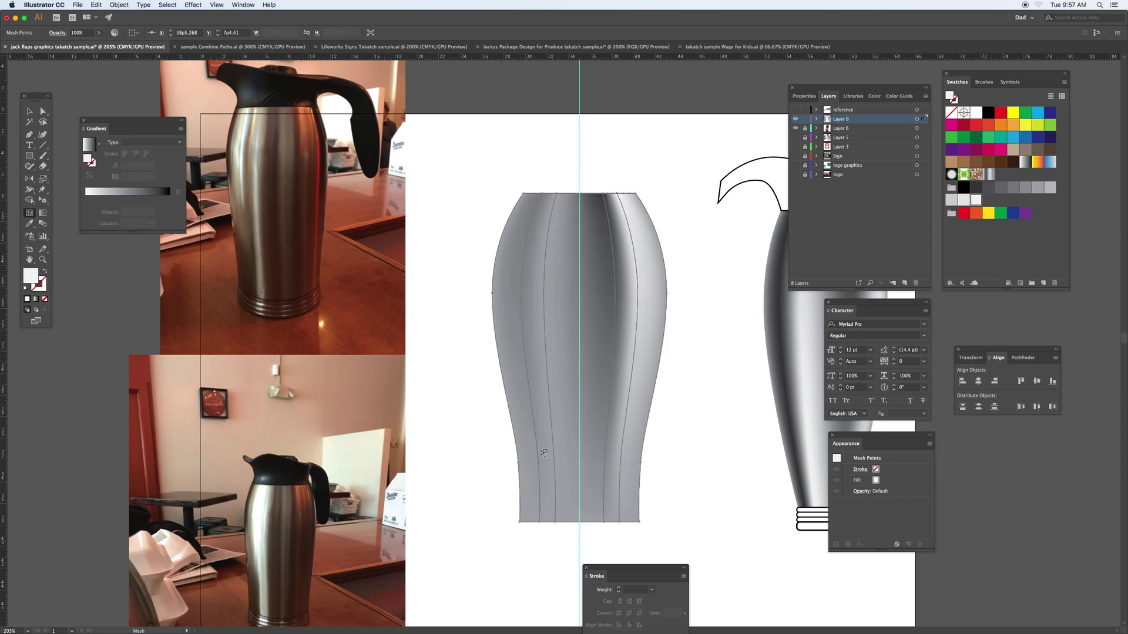
# Color the bottom mesh points from left to right: dark gray on the first line, near-white on the second and black on the third.
pyautogui.click(540, 522)
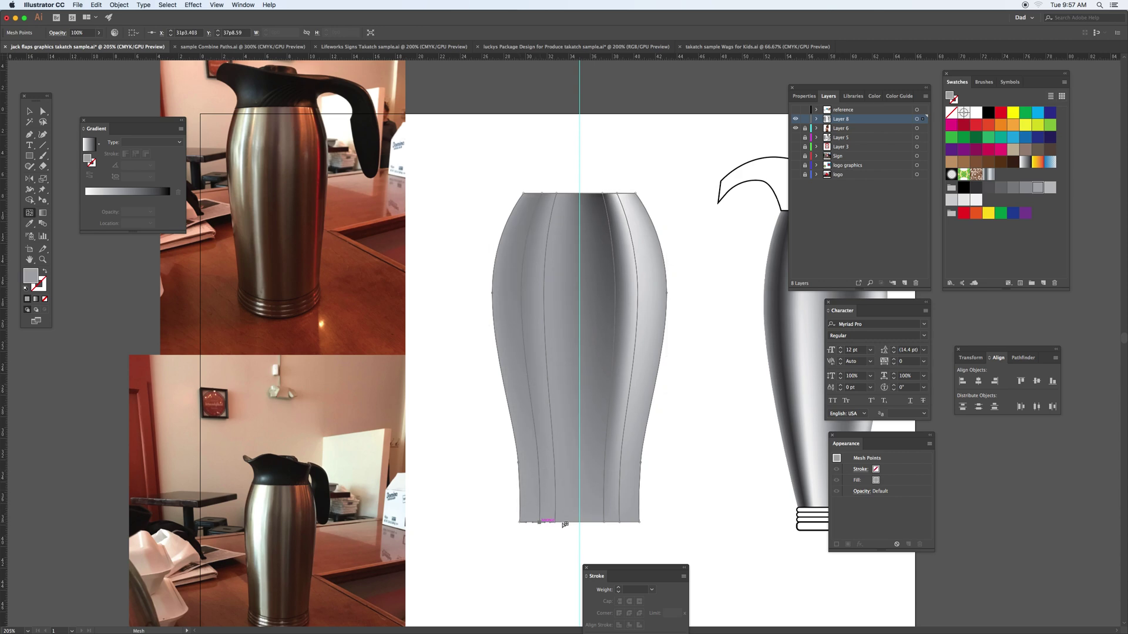
pyautogui.click(989, 188)
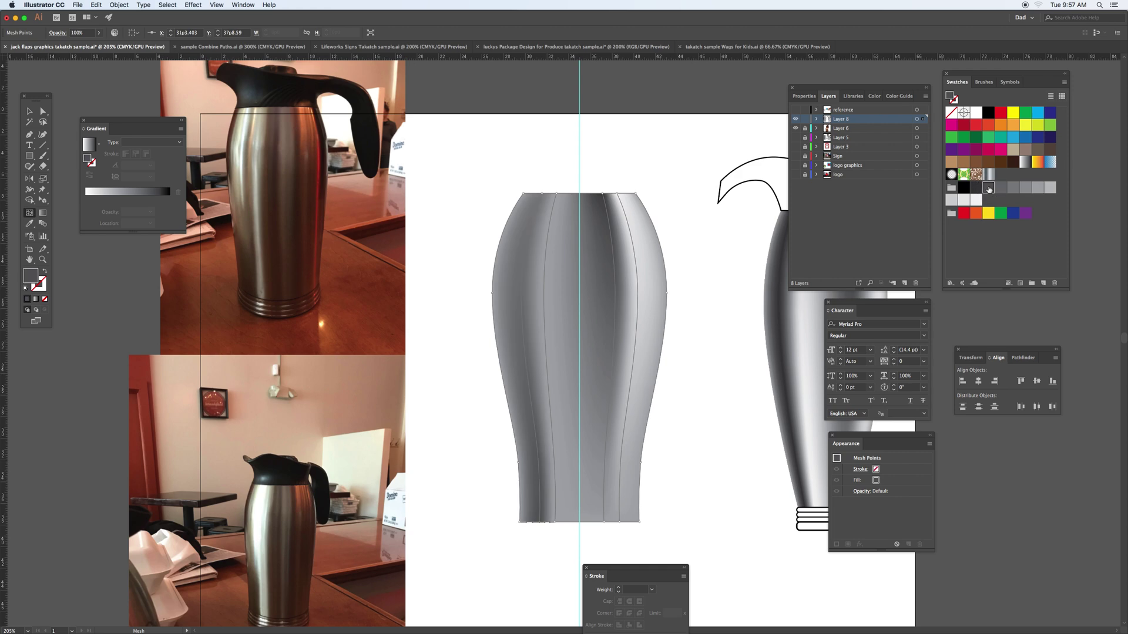
pyautogui.click(557, 523)
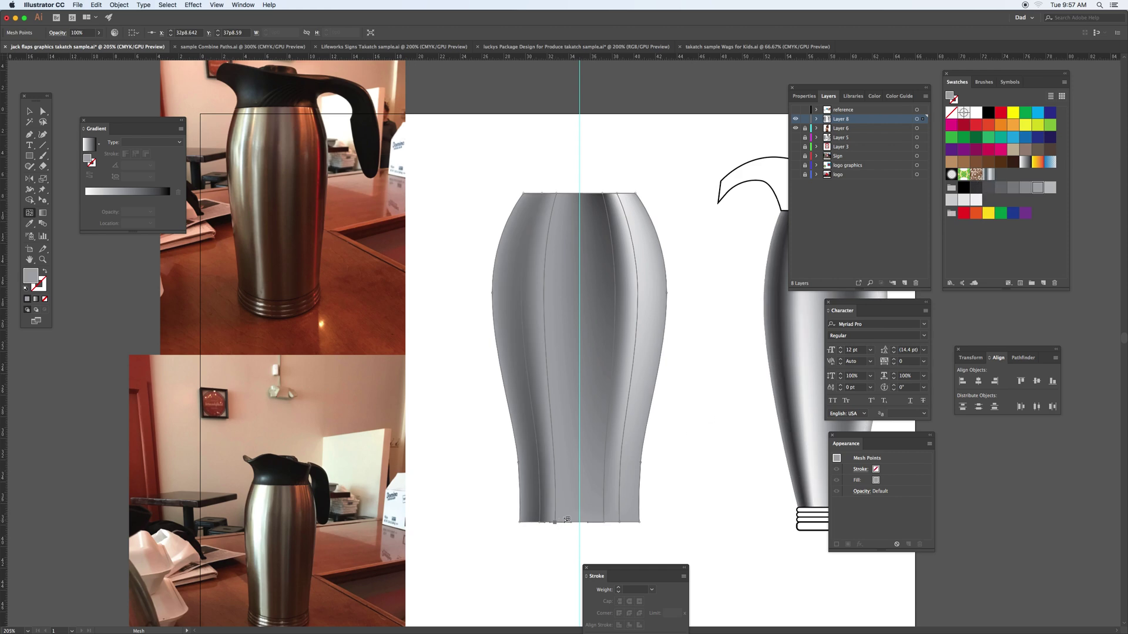
pyautogui.click(976, 201)
pyautogui.click(605, 522)
pyautogui.click(965, 187)
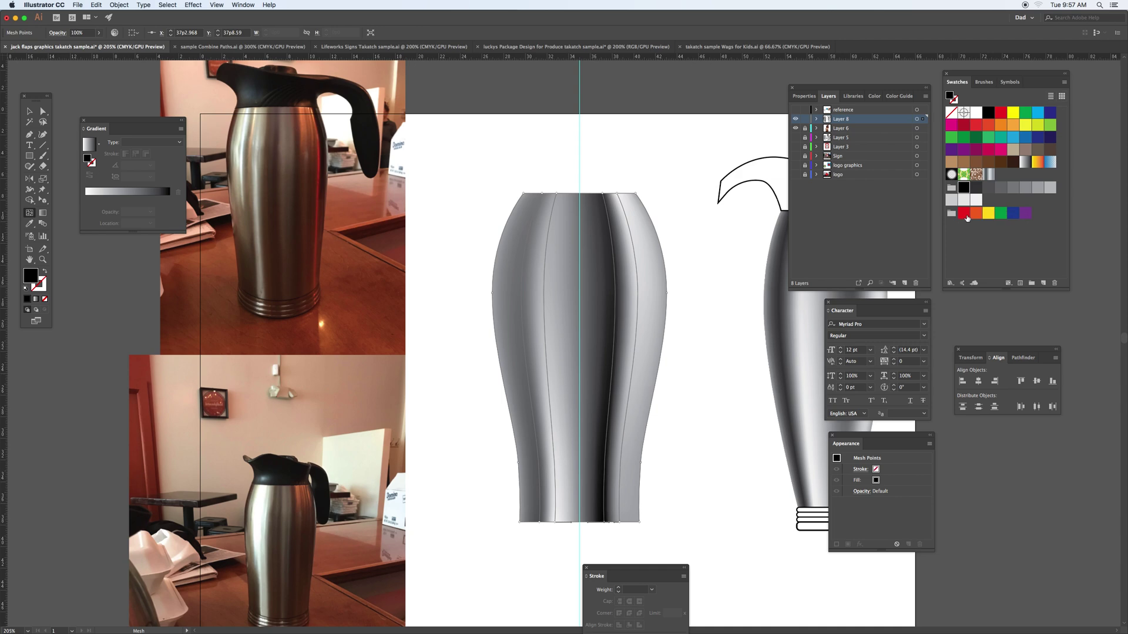
# Add three black mesh lines, near the body's bottom right and bottom left corners and between the left lines at the top, then deselect.
pyautogui.click(630, 523)
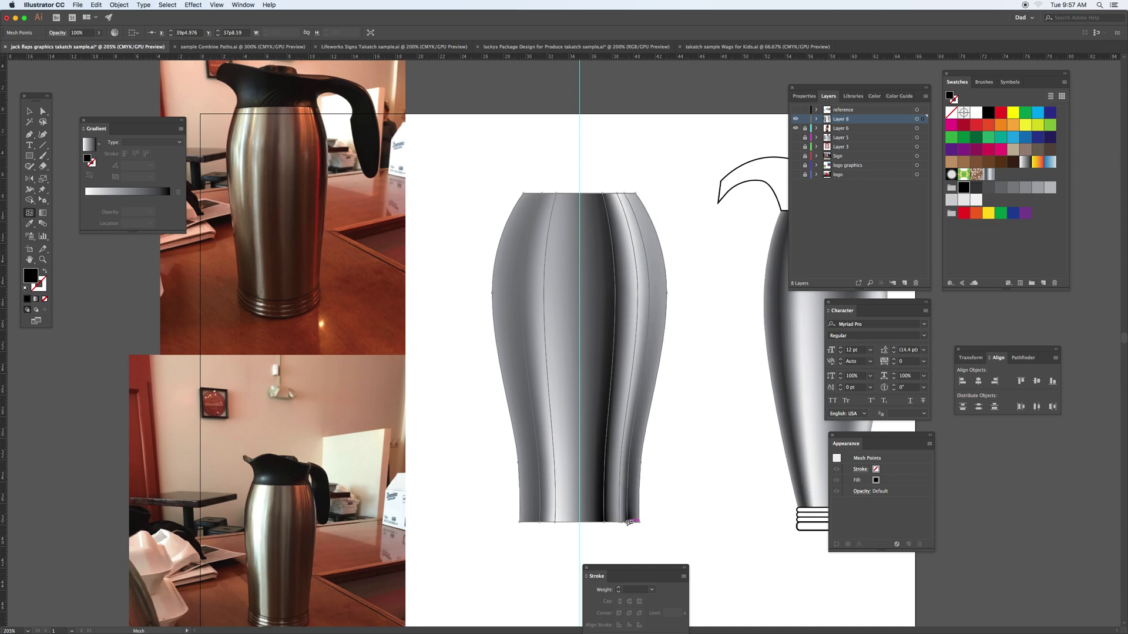
pyautogui.click(530, 524)
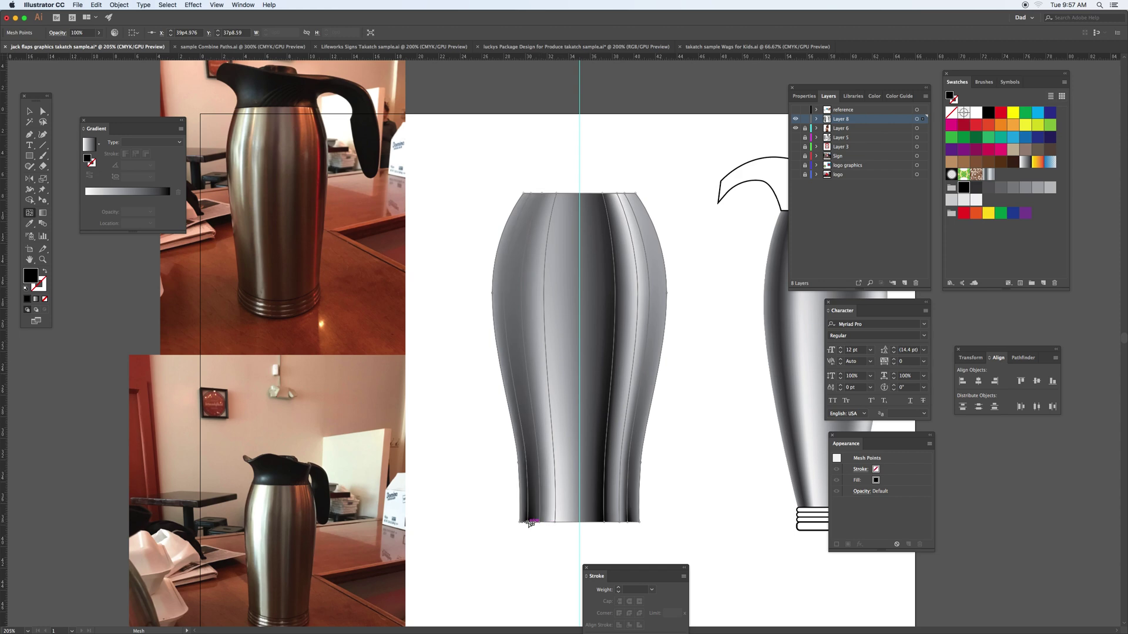
pyautogui.click(549, 194)
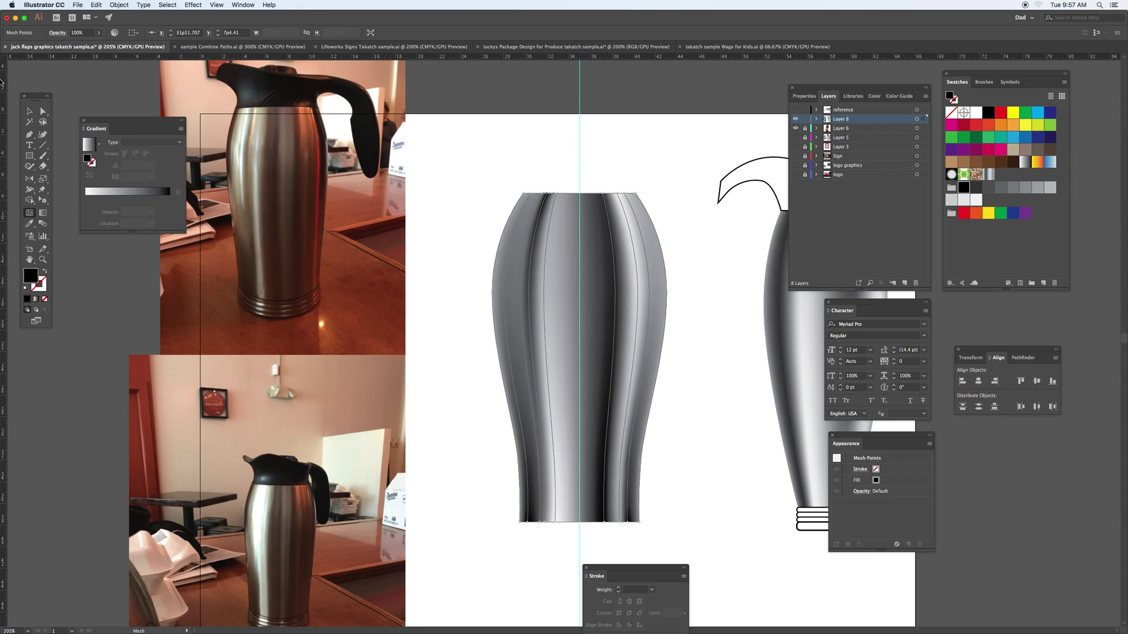
pyautogui.click(43, 111)
pyautogui.scroll(-3, 482, 179)
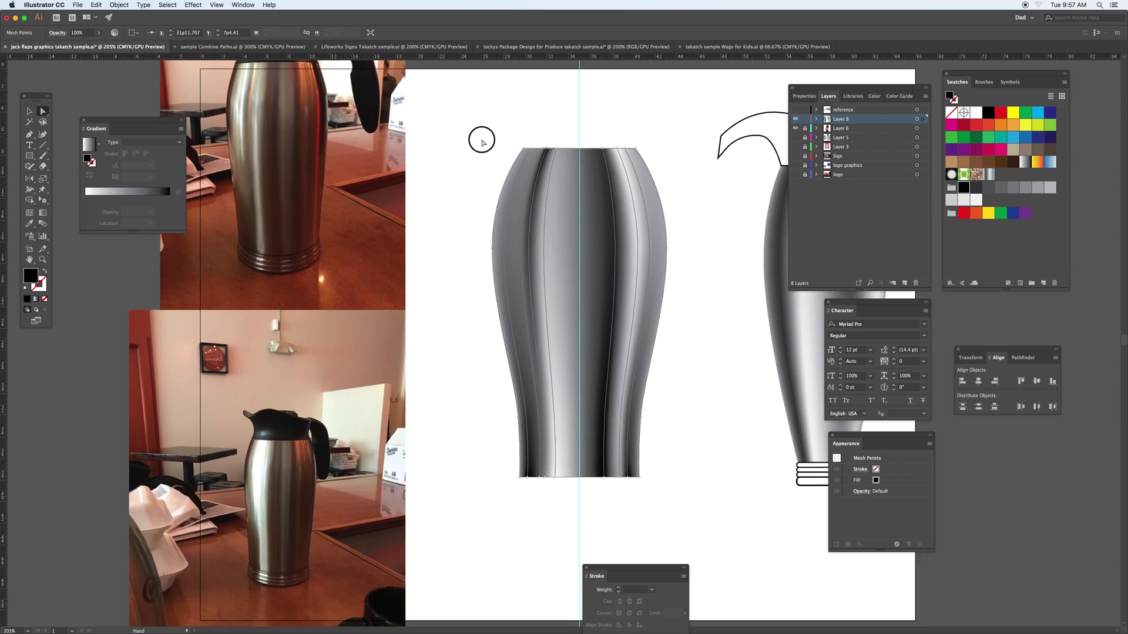
pyautogui.click(478, 456)
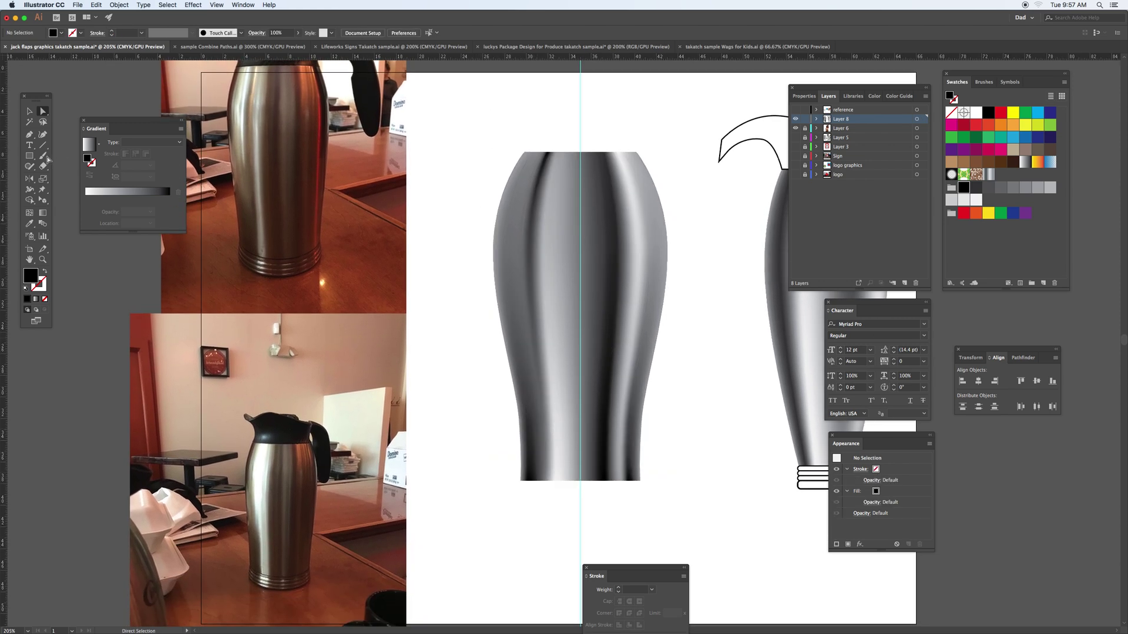
# Draw a base rectangle about 10p6 by 2p9 under the body and fill it with the metallic linear gradient.
pyautogui.moveTo(30, 156); pyautogui.dragTo(94, 156)
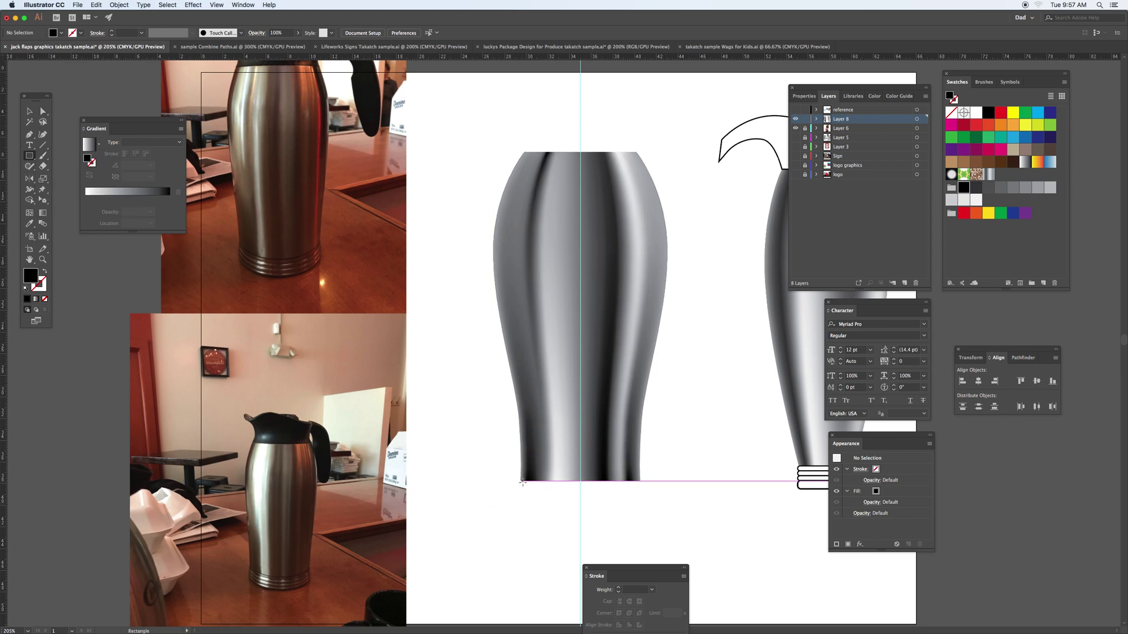
pyautogui.moveTo(523, 481); pyautogui.dragTo(638, 512)
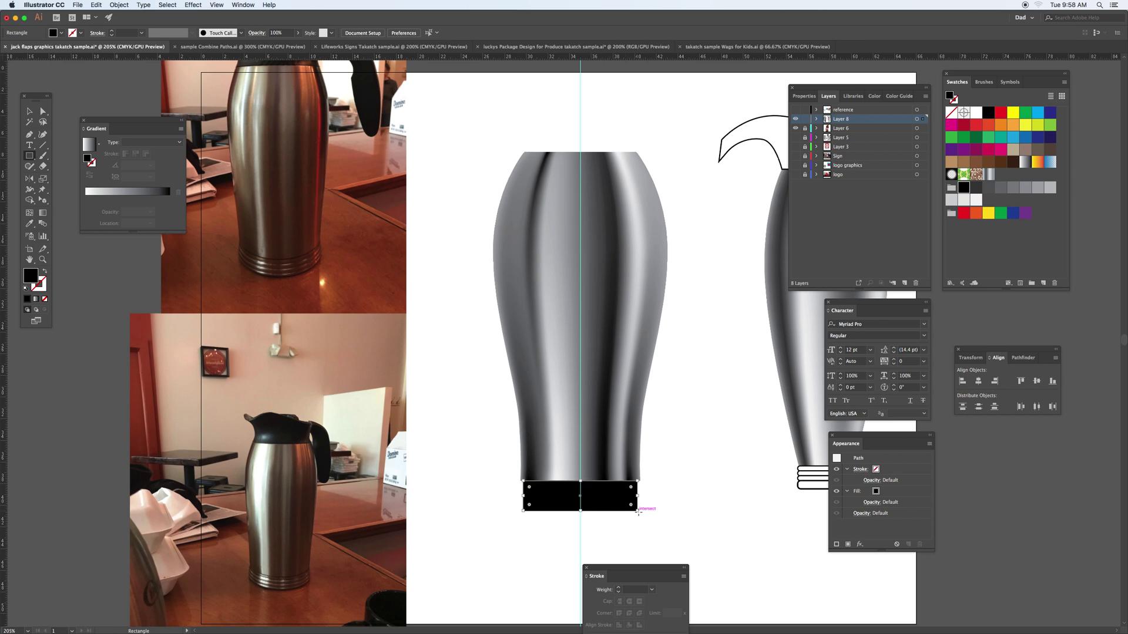
pyautogui.click(990, 175)
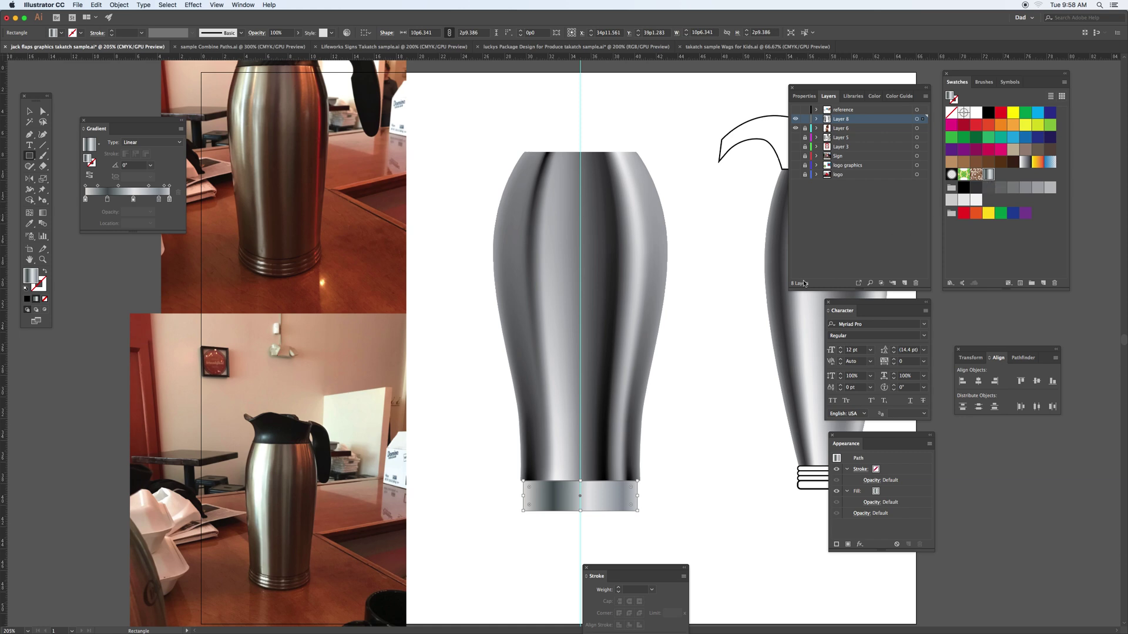
# Draw a thin band about 10p10 by 0p6.5 across the upper part of the base and turn its gradient to -90°.
pyautogui.press('super+equal')
pyautogui.press('super+equal')
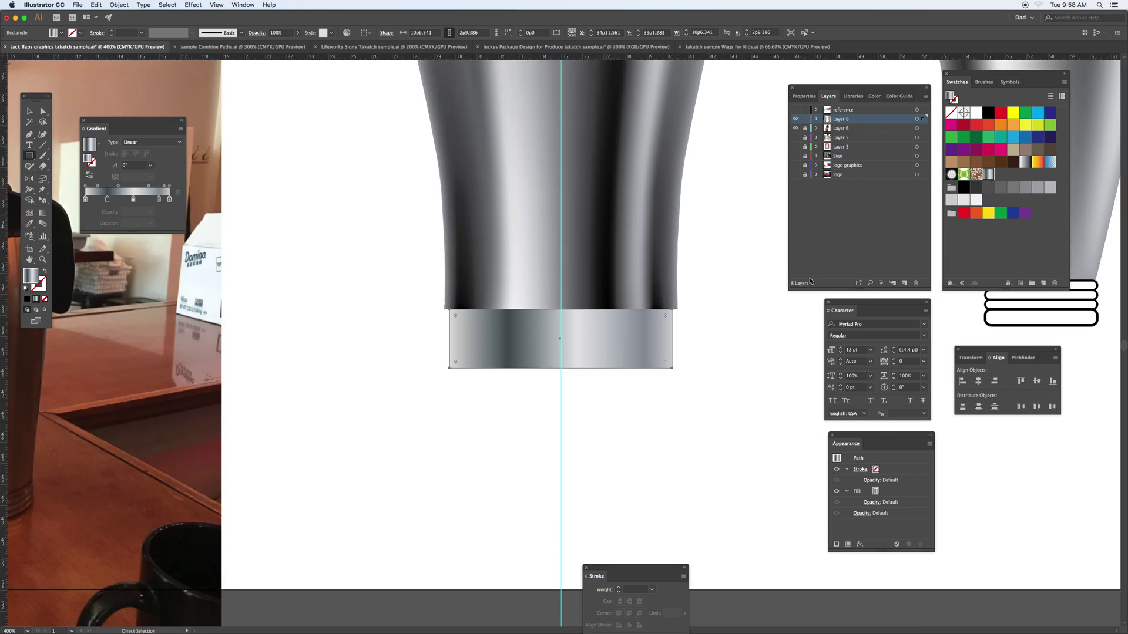
pyautogui.press('super+equal')
pyautogui.press('m')
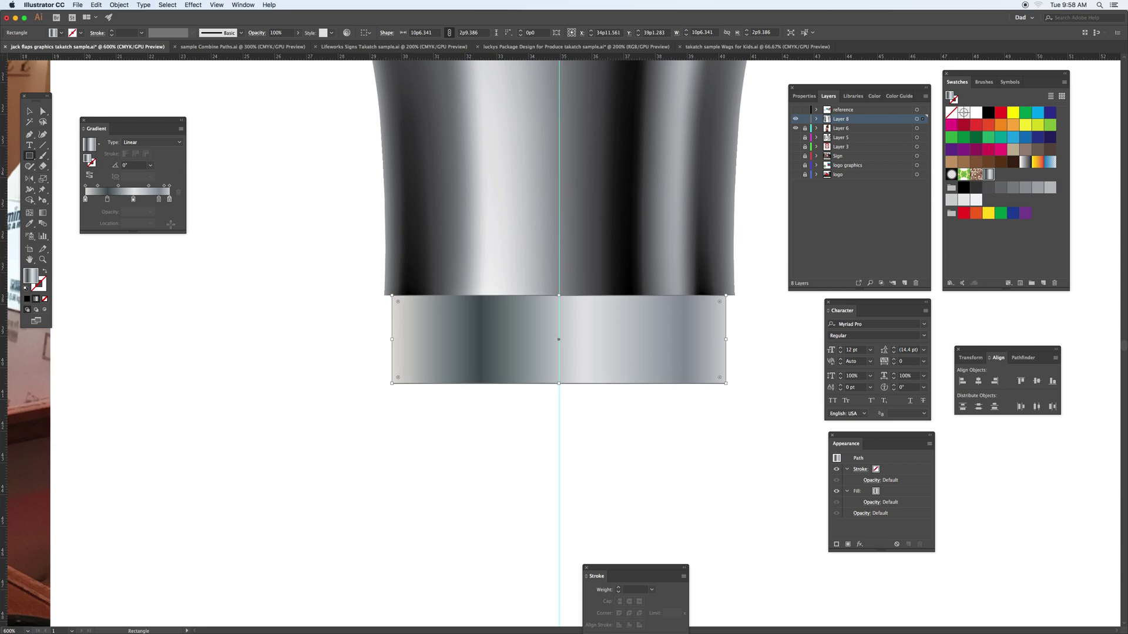
pyautogui.moveTo(387, 301)
pyautogui.mouseDown()
pyautogui.moveTo(433, 321)
pyautogui.moveTo(730, 318)
pyautogui.mouseUp()
pyautogui.press('g')
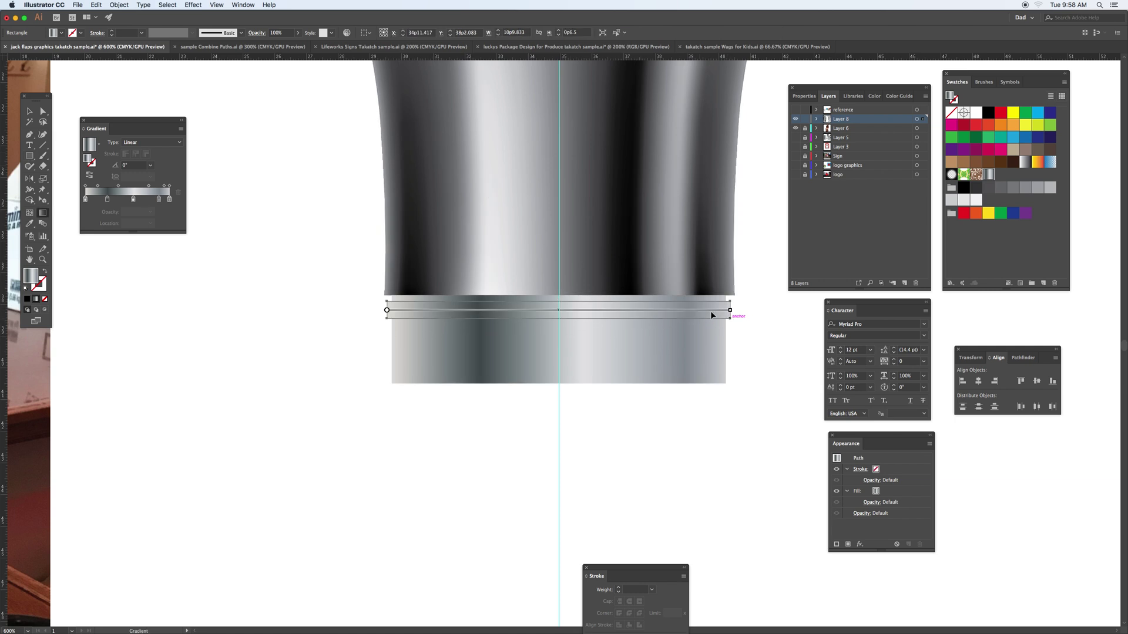
pyautogui.moveTo(692, 306); pyautogui.dragTo(693, 322)
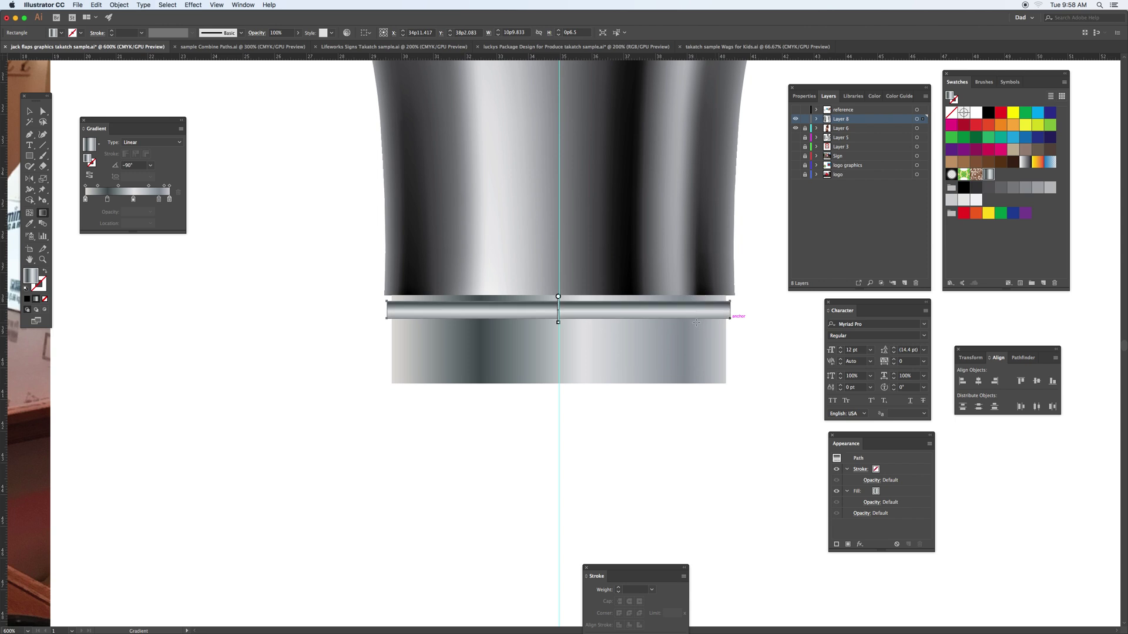
# Round the corners of the thin band to a radius of about 0p1.3.
pyautogui.click(44, 111)
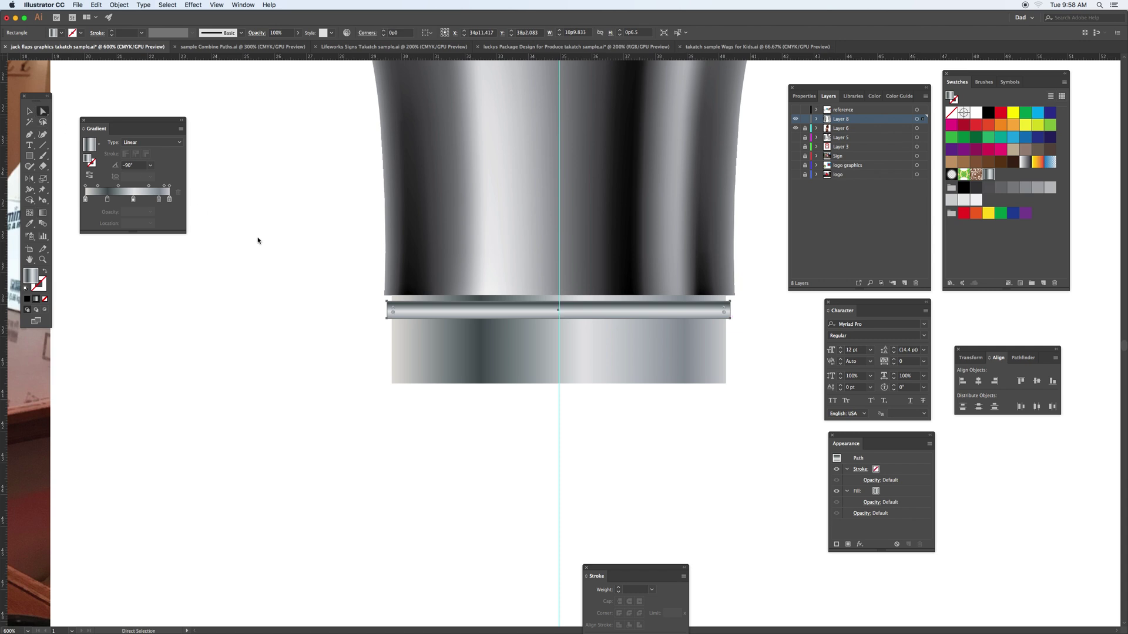
pyautogui.moveTo(393, 311); pyautogui.dragTo(392, 310)
pyautogui.click(30, 111)
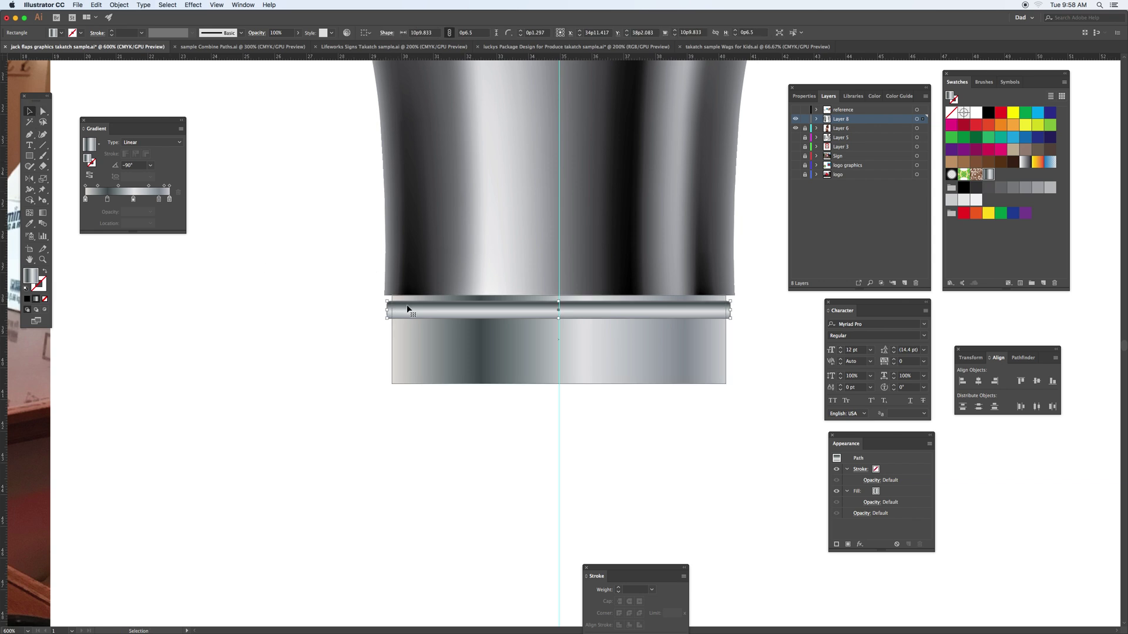
# Duplicate the rounded band three times down the base and stretch the top band up to the body, about 0p8.7 high.
pyautogui.moveTo(415, 330); pyautogui.dragTo(418, 334)
pyautogui.press('super+d')
pyautogui.press('super+d')
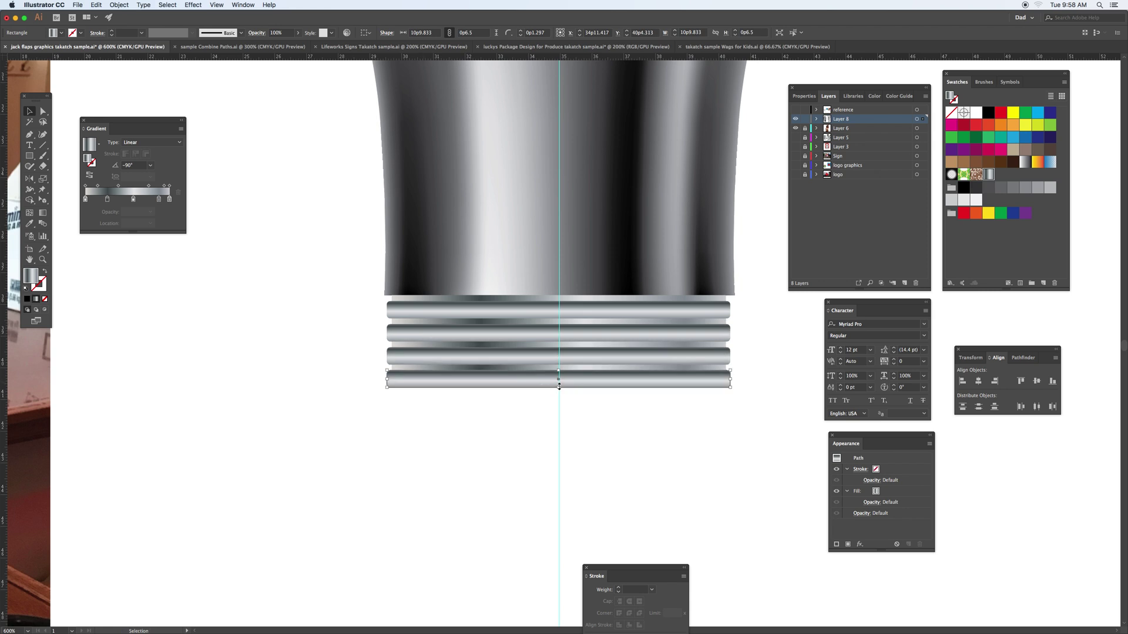
pyautogui.click(566, 308)
pyautogui.moveTo(560, 302); pyautogui.dragTo(558, 296)
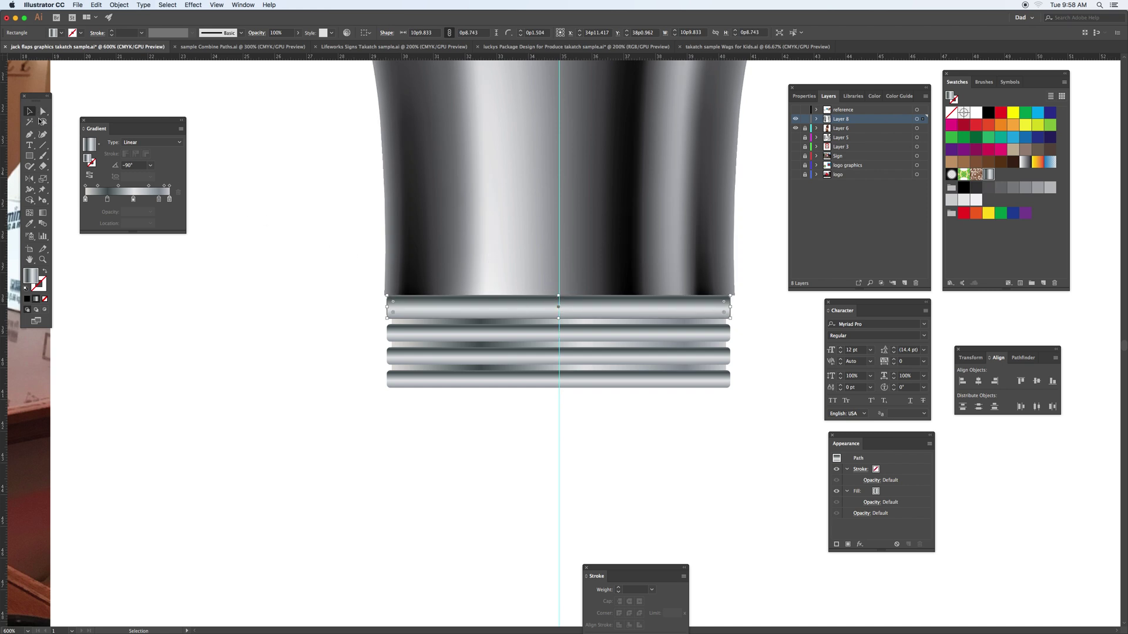
# In the base rectangle's gradient, remove the inner light stops and copy the dark stop to the 78.58% location, then deselect.
pyautogui.click(429, 346)
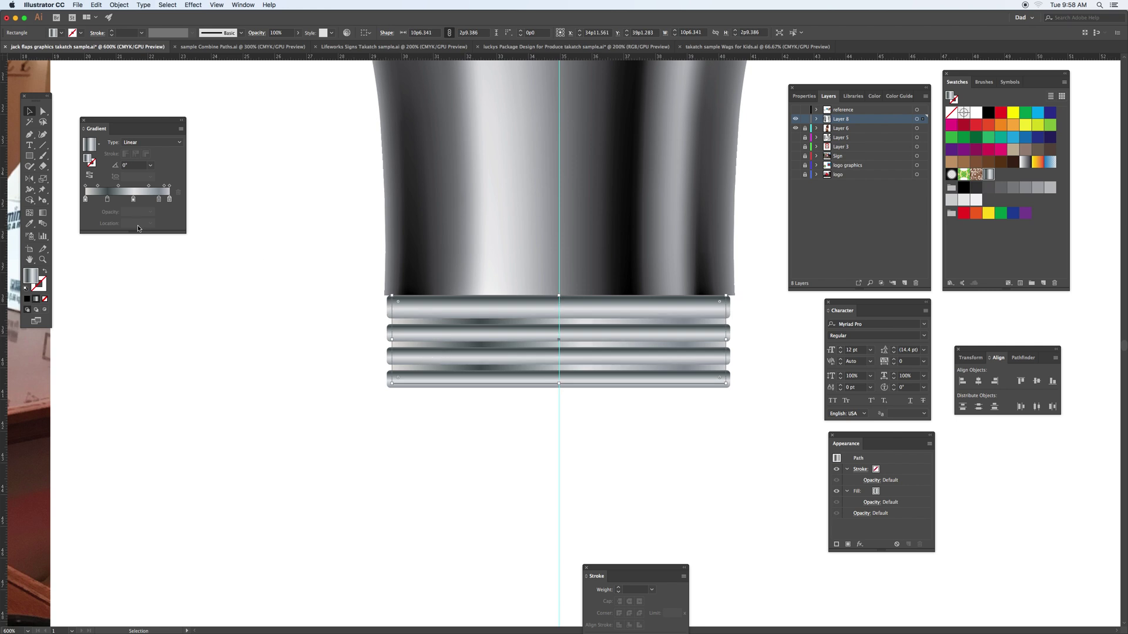
pyautogui.moveTo(133, 199); pyautogui.dragTo(176, 215)
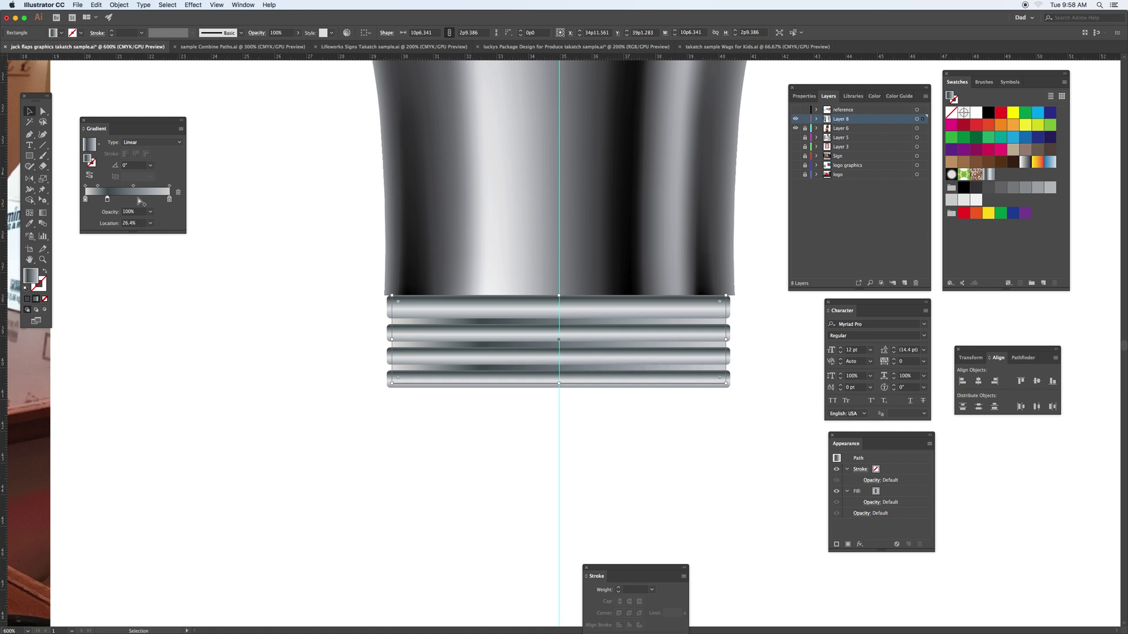
pyautogui.moveTo(115, 200); pyautogui.dragTo(152, 200)
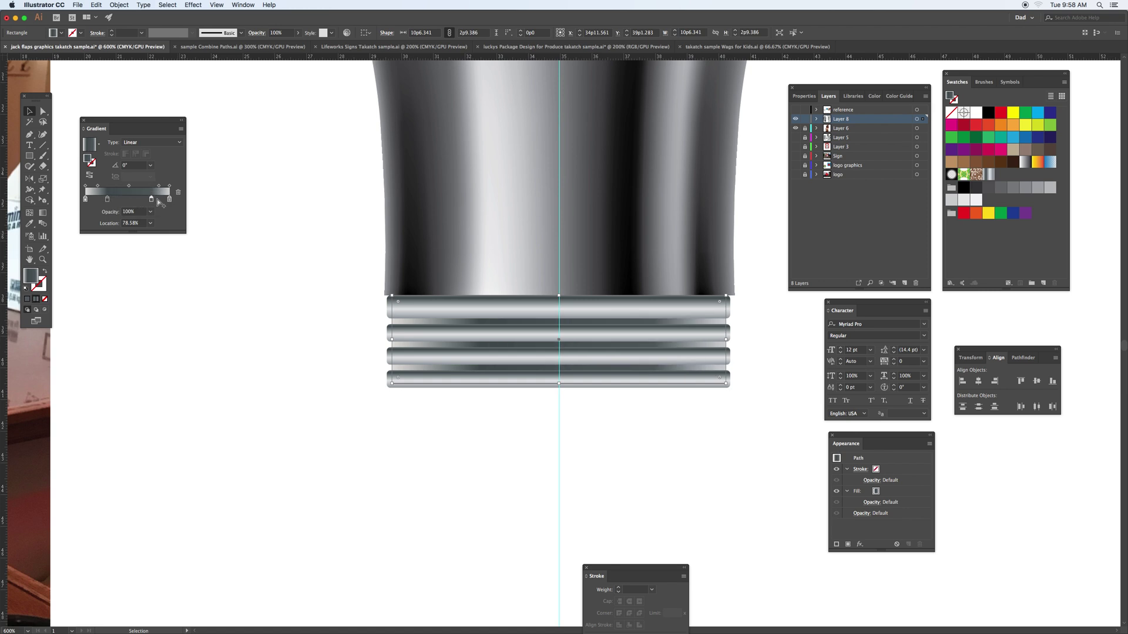
pyautogui.press('a')
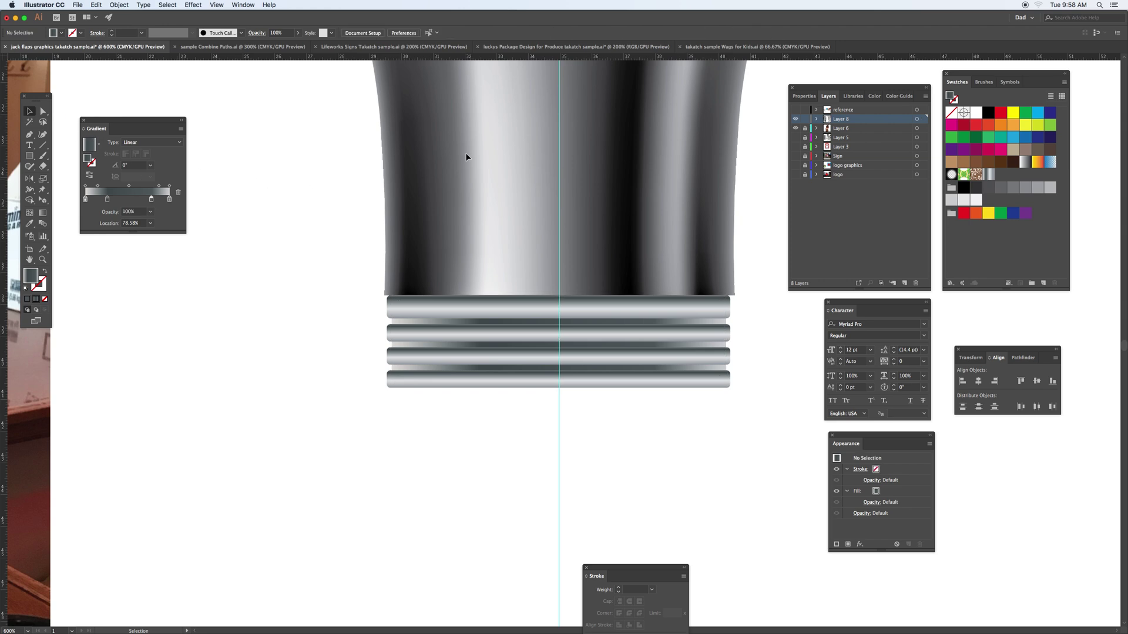
# Draw a closed spout, lid and handle shape above the body with the Pen tool, about 23p wide and 11p high.
pyautogui.click(467, 138)
pyautogui.press('super+minus')
pyautogui.press('super+minus')
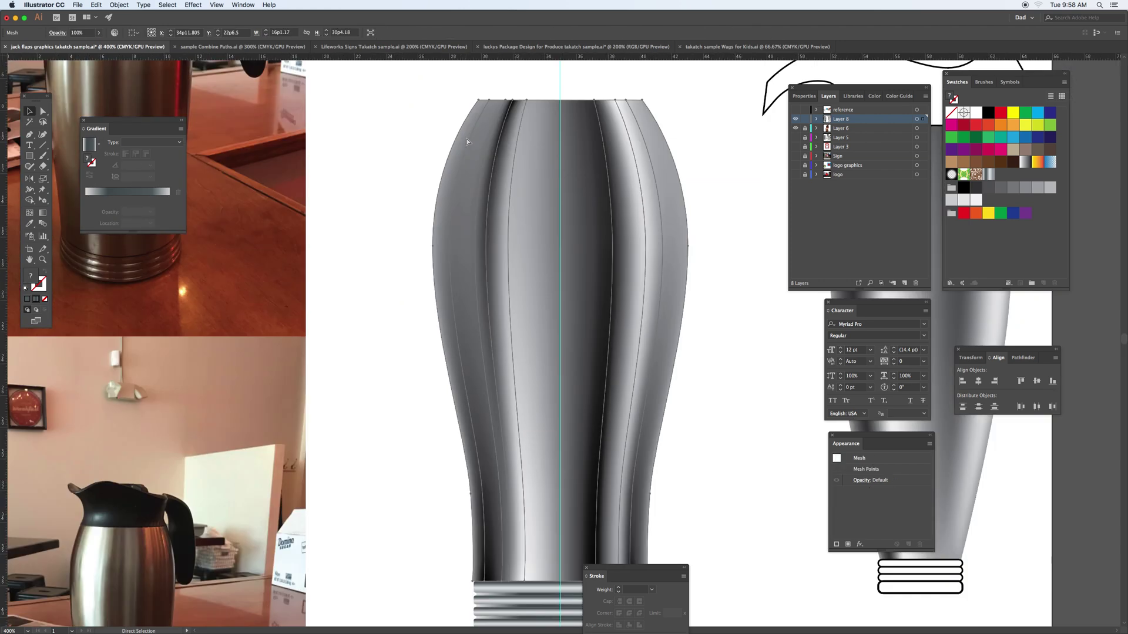
pyautogui.press('v')
pyautogui.click(417, 230)
pyautogui.moveTo(433, 188); pyautogui.dragTo(428, 222)
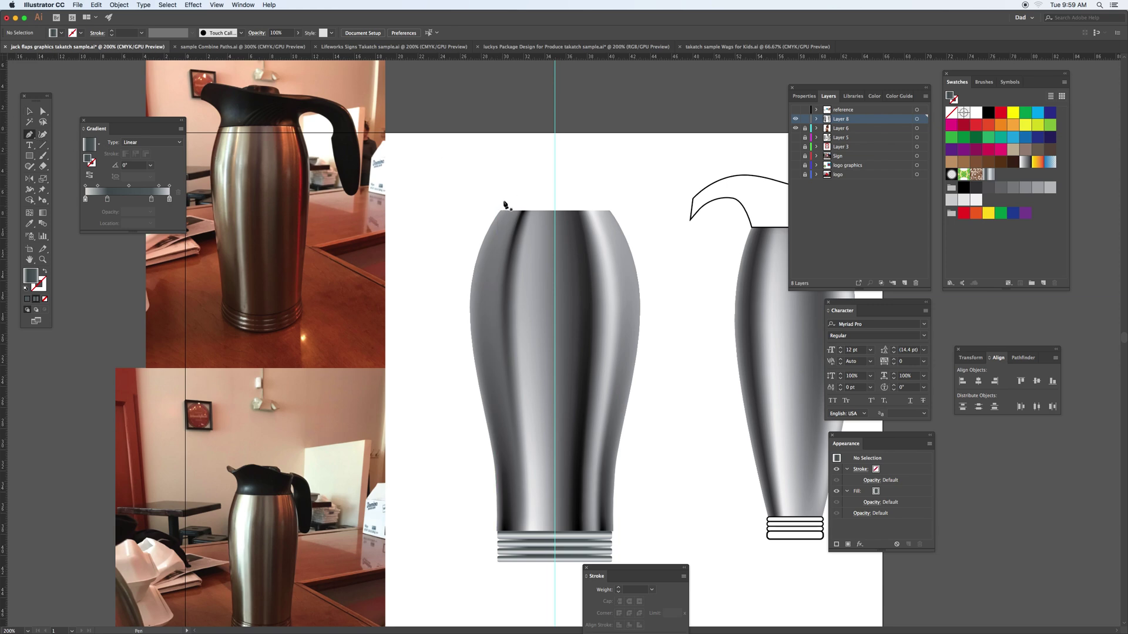
pyautogui.moveTo(469, 145); pyautogui.dragTo(429, 171)
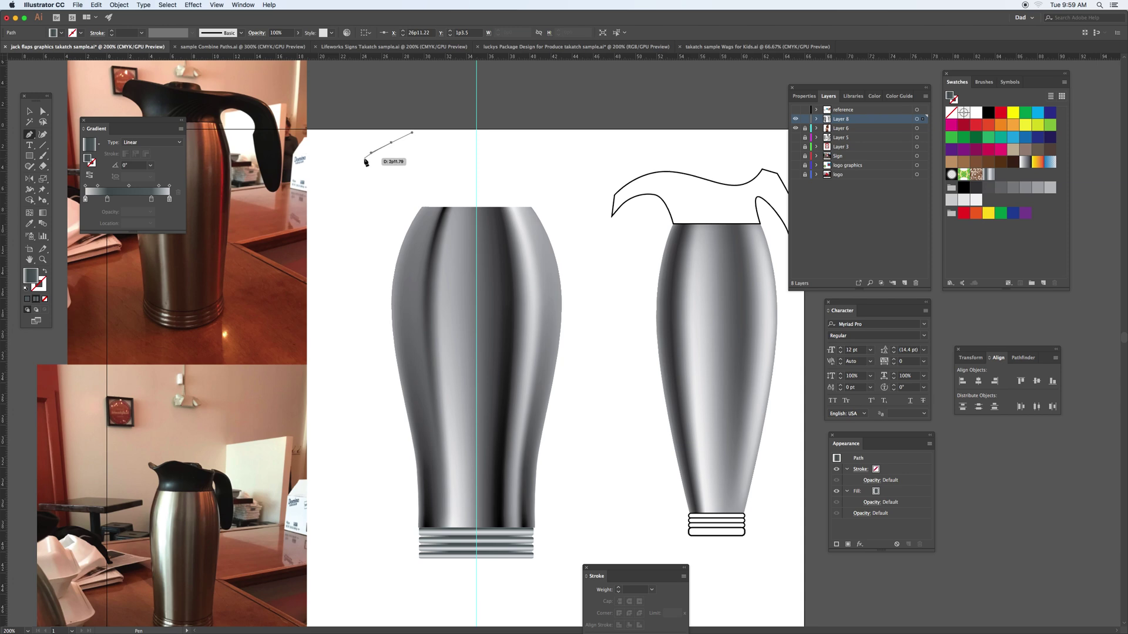
pyautogui.moveTo(364, 167); pyautogui.dragTo(427, 190)
pyautogui.click(423, 208)
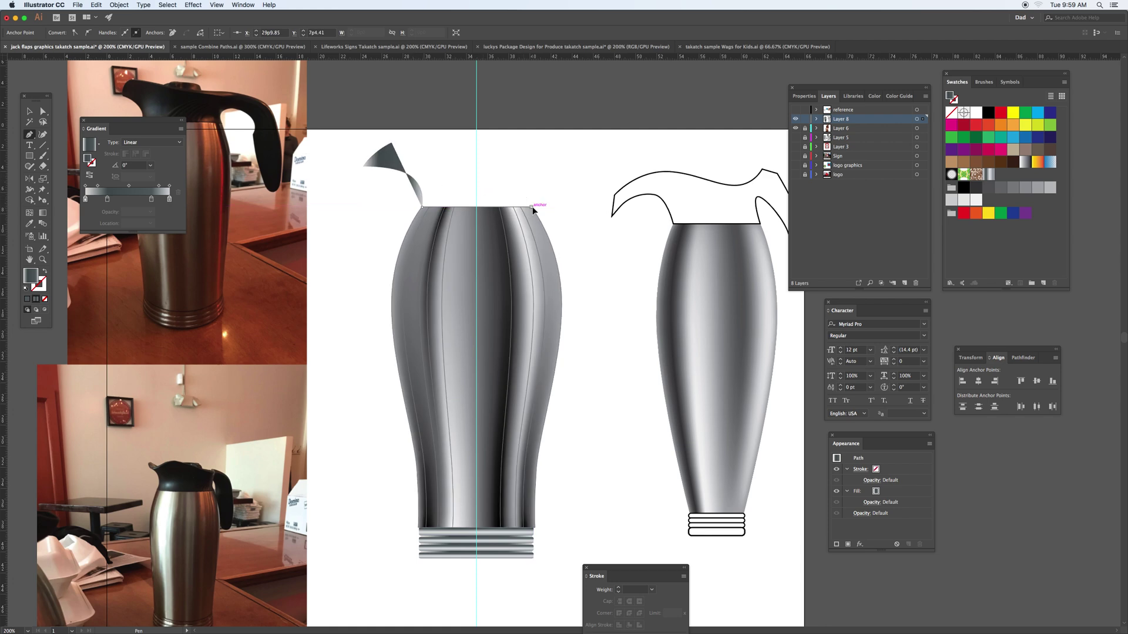
pyautogui.click(532, 207)
pyautogui.moveTo(539, 175); pyautogui.dragTo(556, 164)
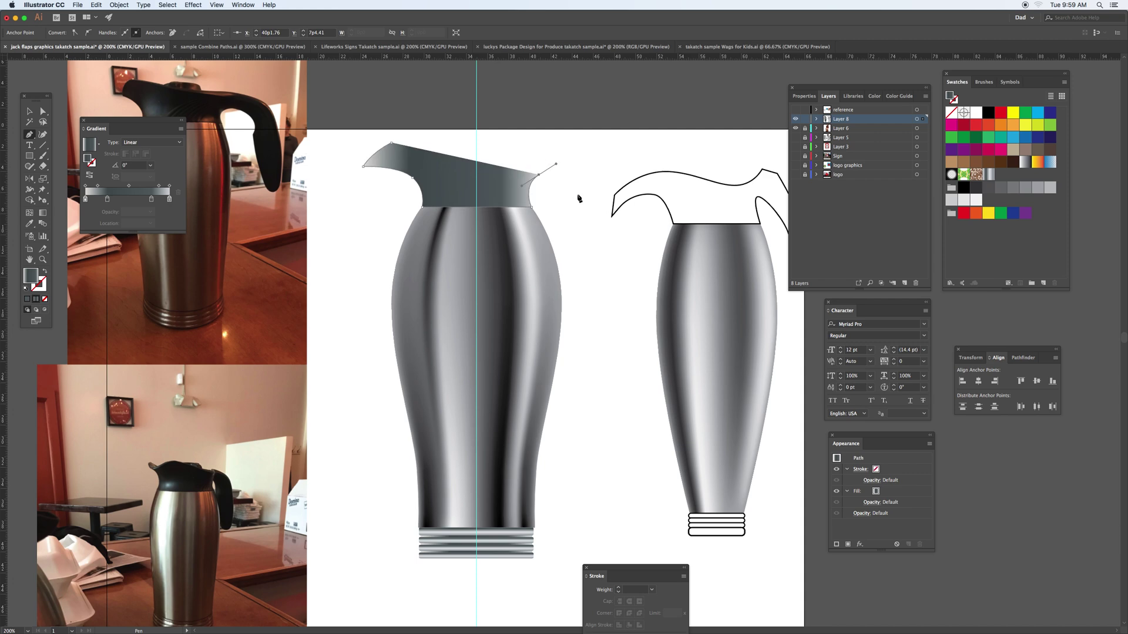
pyautogui.moveTo(584, 219); pyautogui.dragTo(351, 152)
pyautogui.click(30, 111)
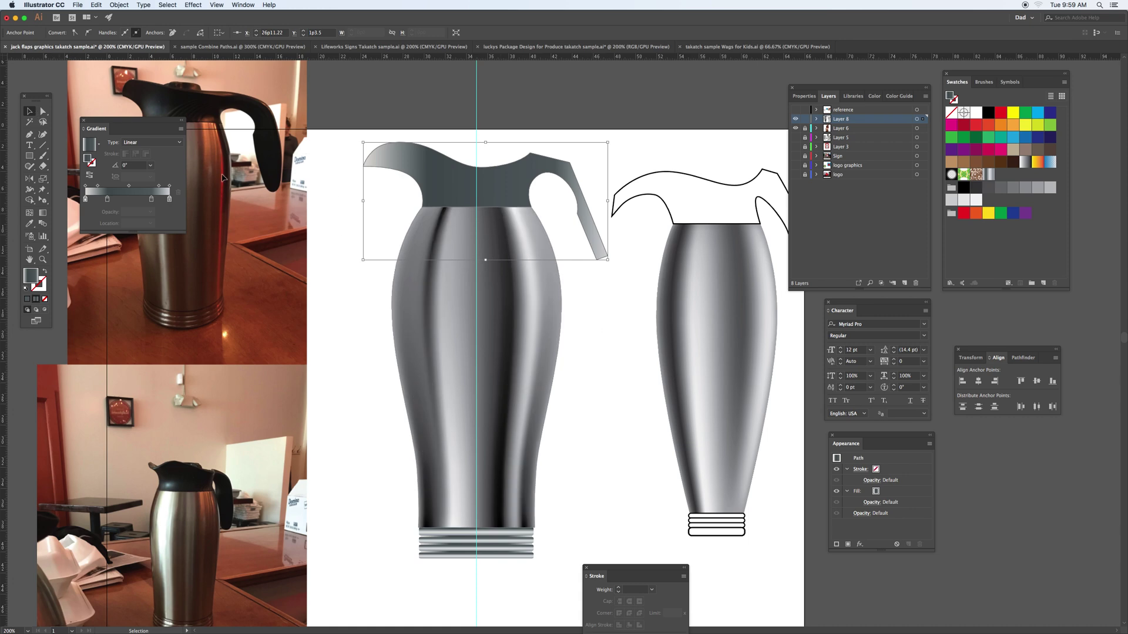
# Round the corners at the handle's lower tip to a radius of about 0p6.7 and deselect the shape.
pyautogui.click(43, 111)
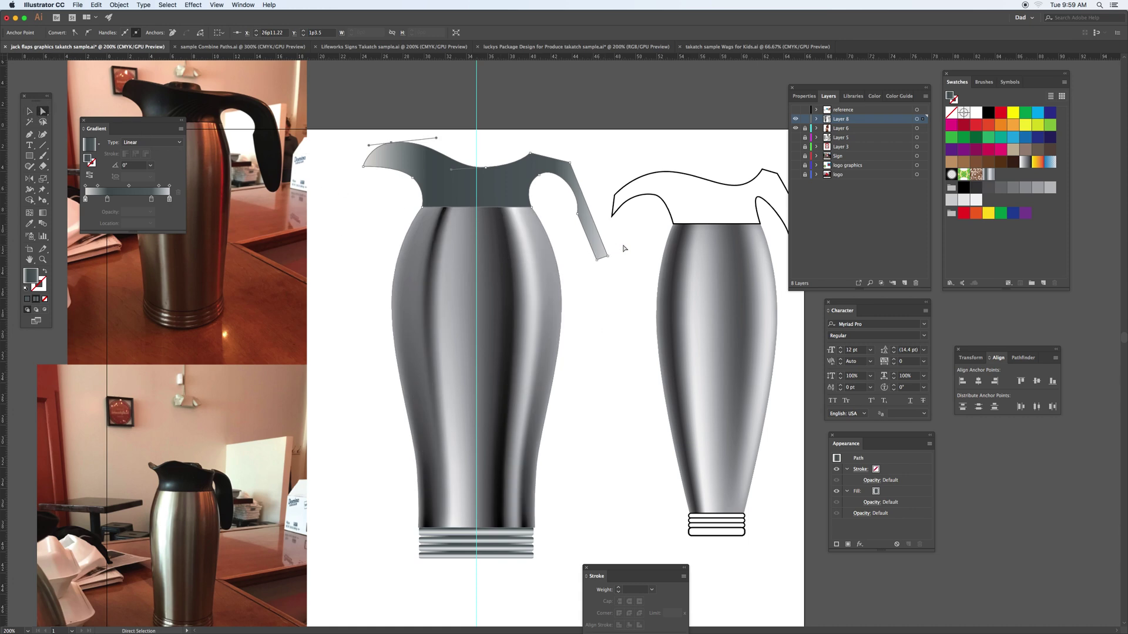
pyautogui.click(599, 259)
pyautogui.moveTo(601, 254); pyautogui.dragTo(608, 272)
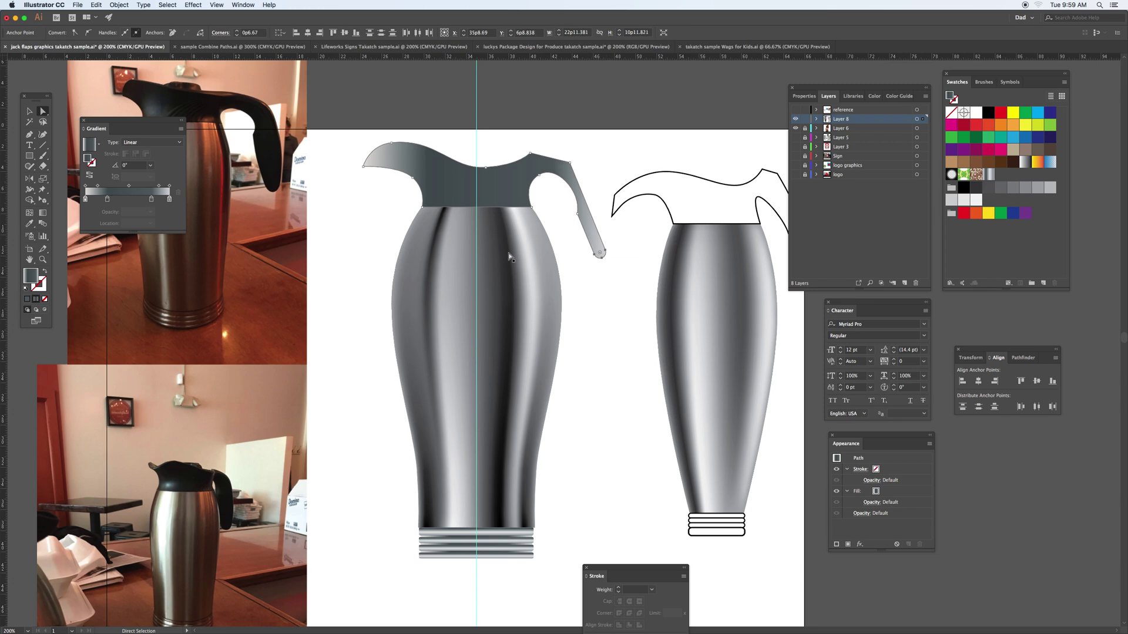
pyautogui.click(31, 113)
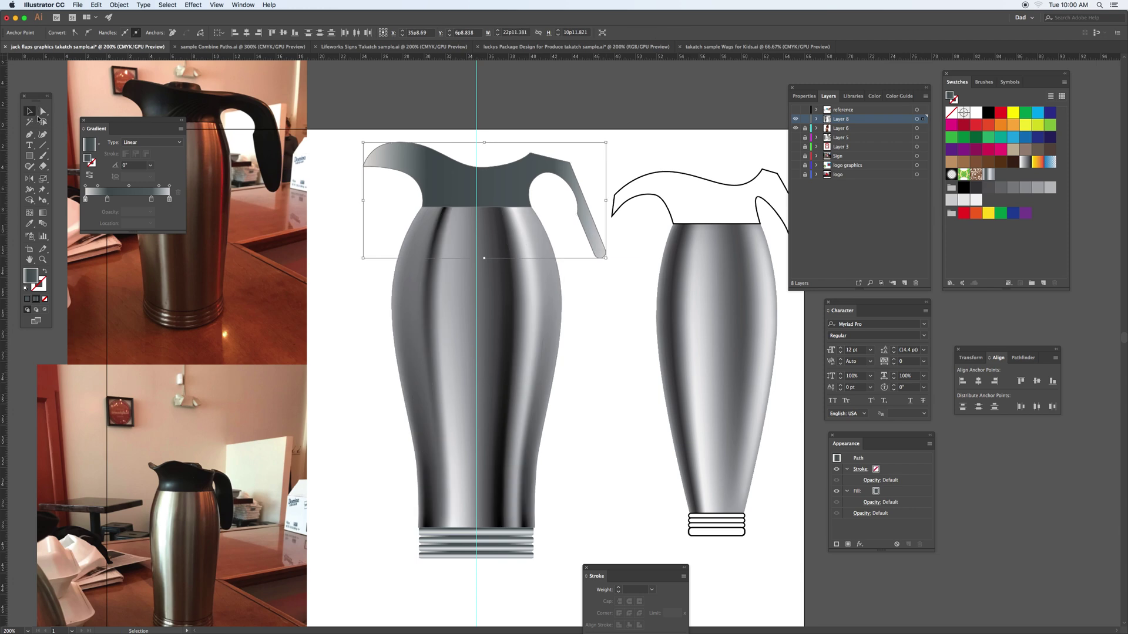
pyautogui.click(353, 229)
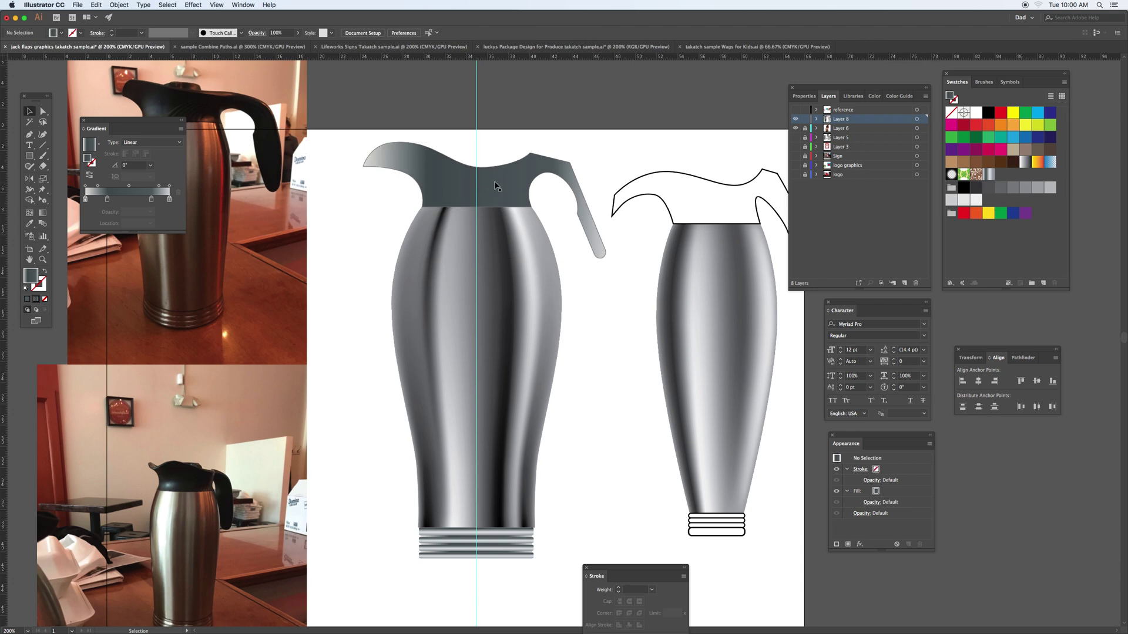
# Create an enlarged copy of the spout and handle shape with Offset Path, 0p2 outward, checking it in the preview.
pyautogui.click(496, 186)
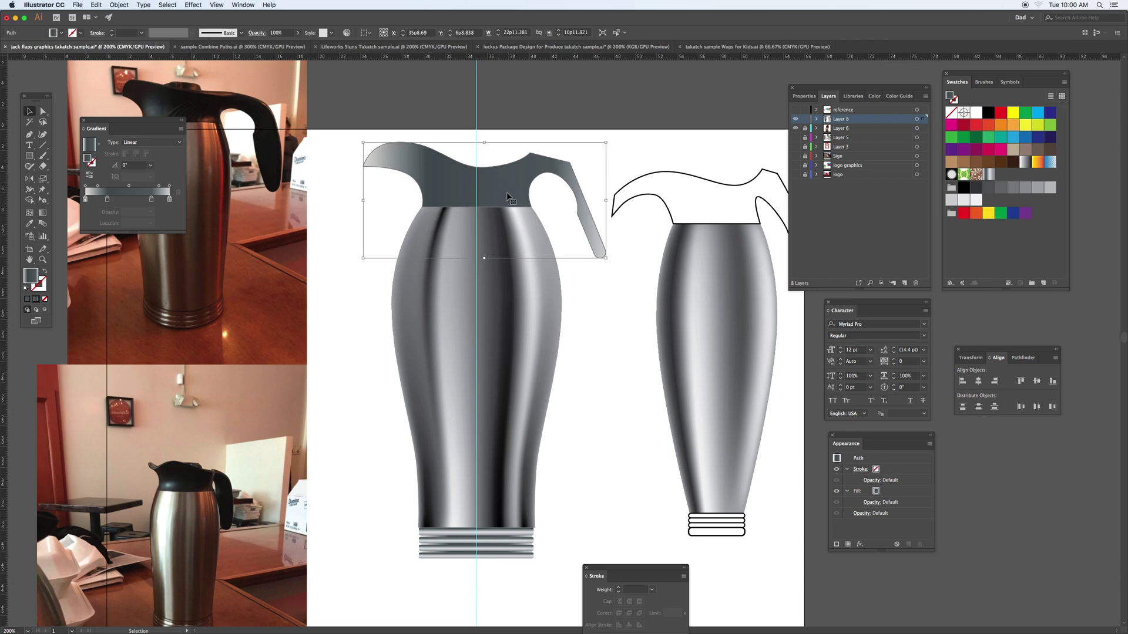
pyautogui.press('a')
pyautogui.press('super+equal')
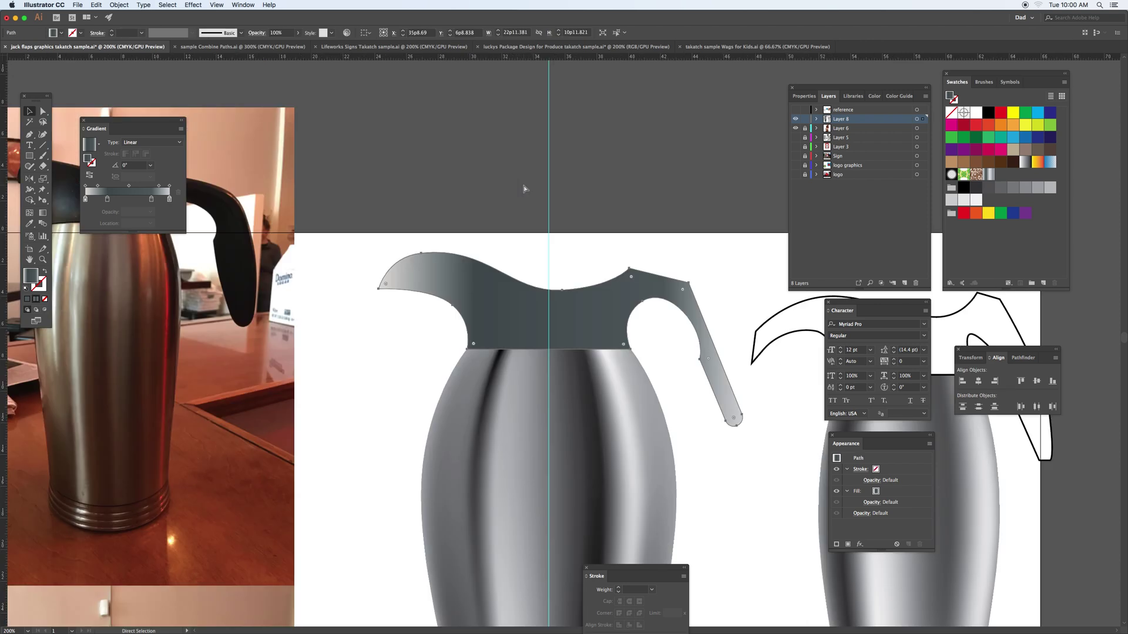
pyautogui.press('super+equal')
pyautogui.moveTo(587, 280); pyautogui.dragTo(539, 255)
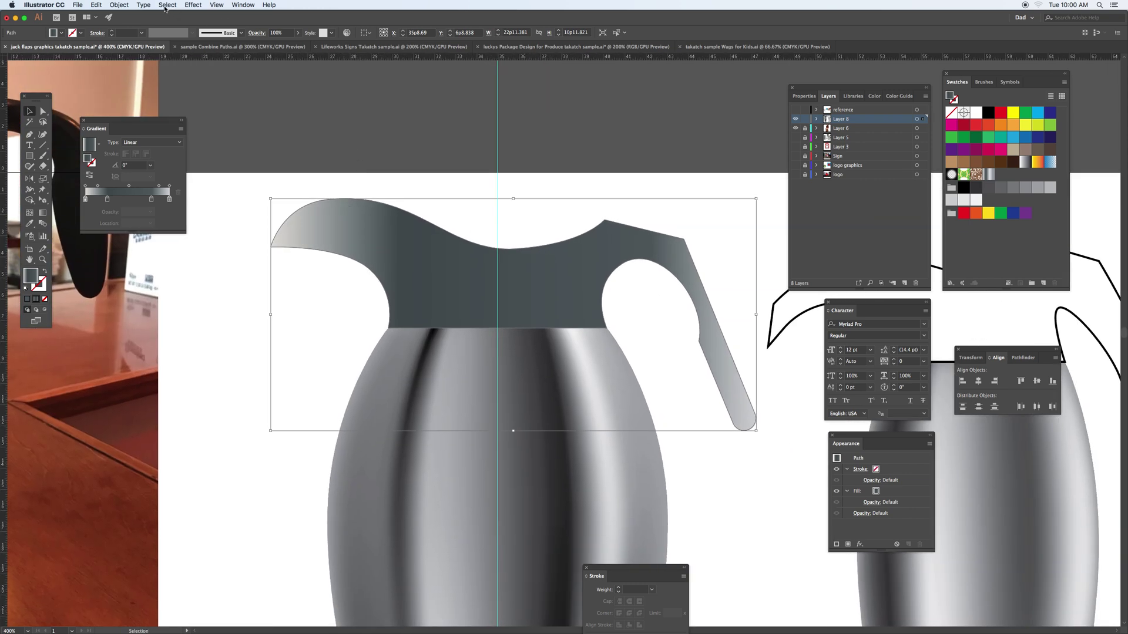
pyautogui.click(118, 6)
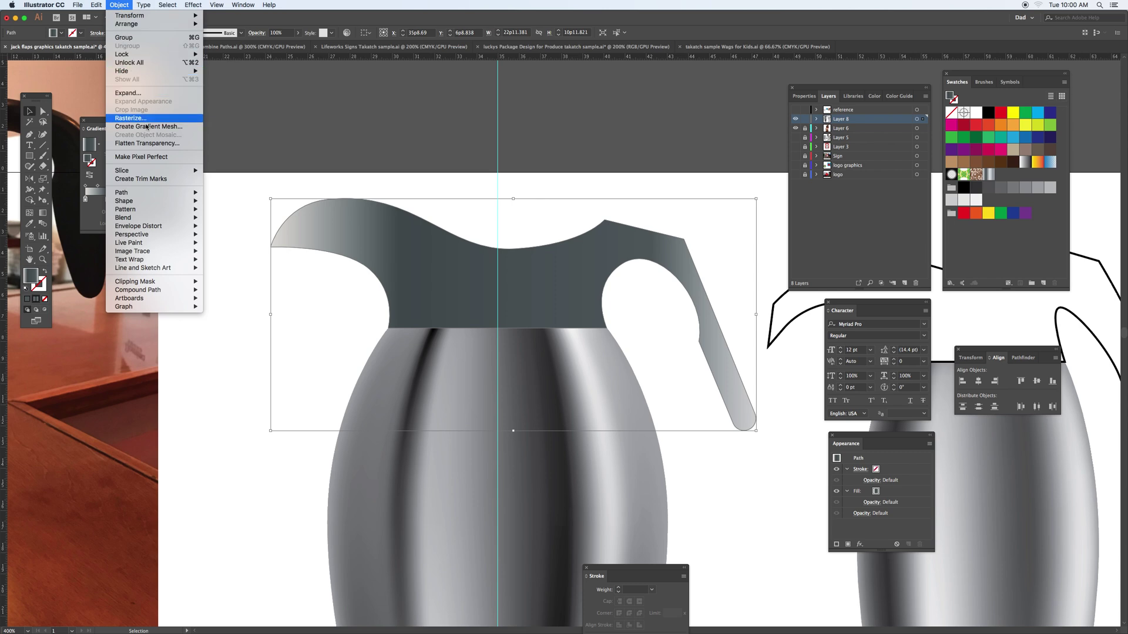
pyautogui.moveTo(170, 197)
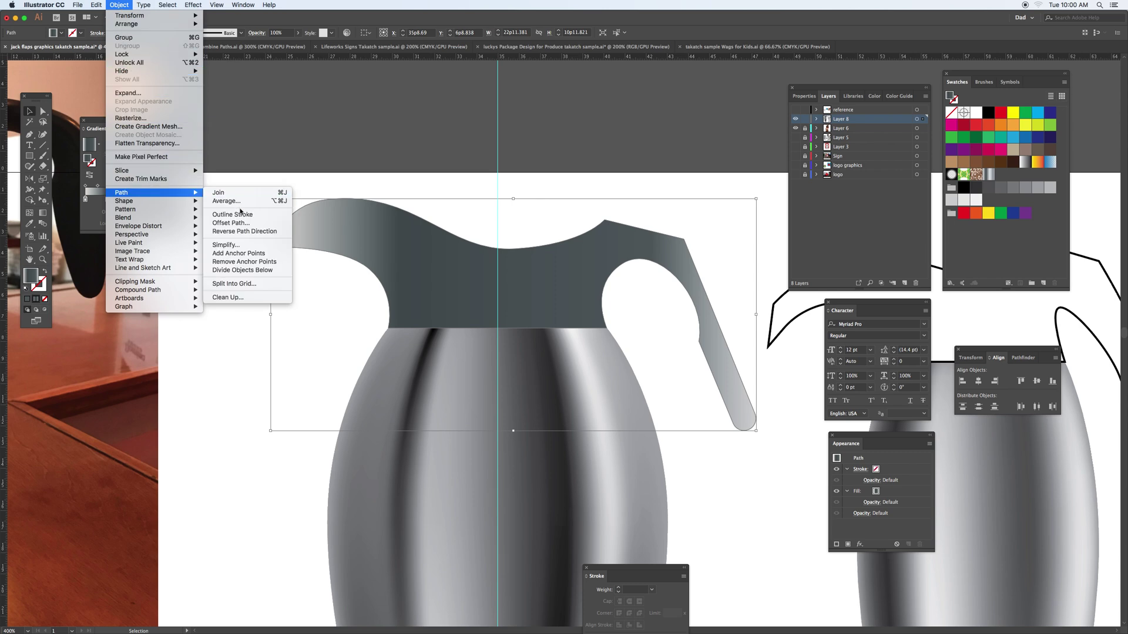
pyautogui.click(250, 223)
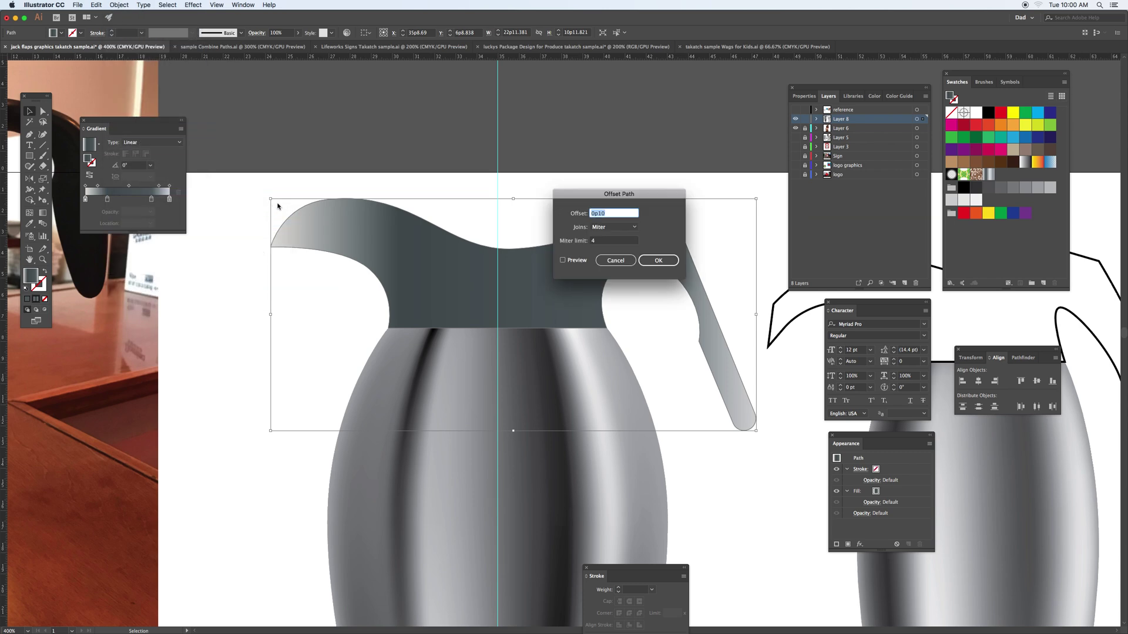
pyautogui.moveTo(580, 197); pyautogui.dragTo(485, 137)
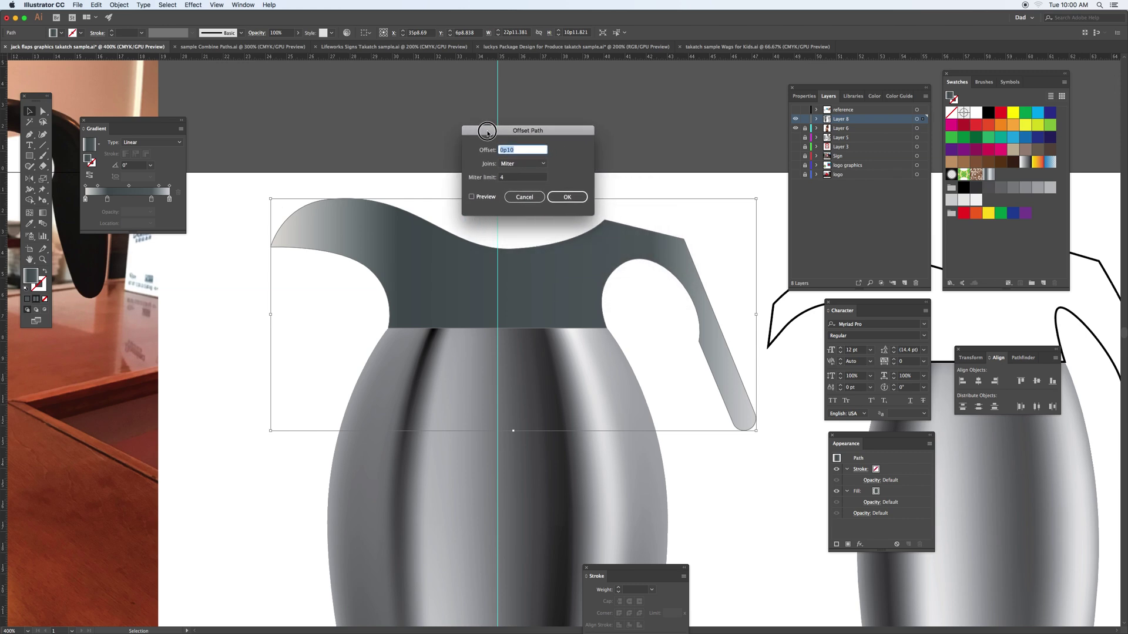
pyautogui.click(472, 198)
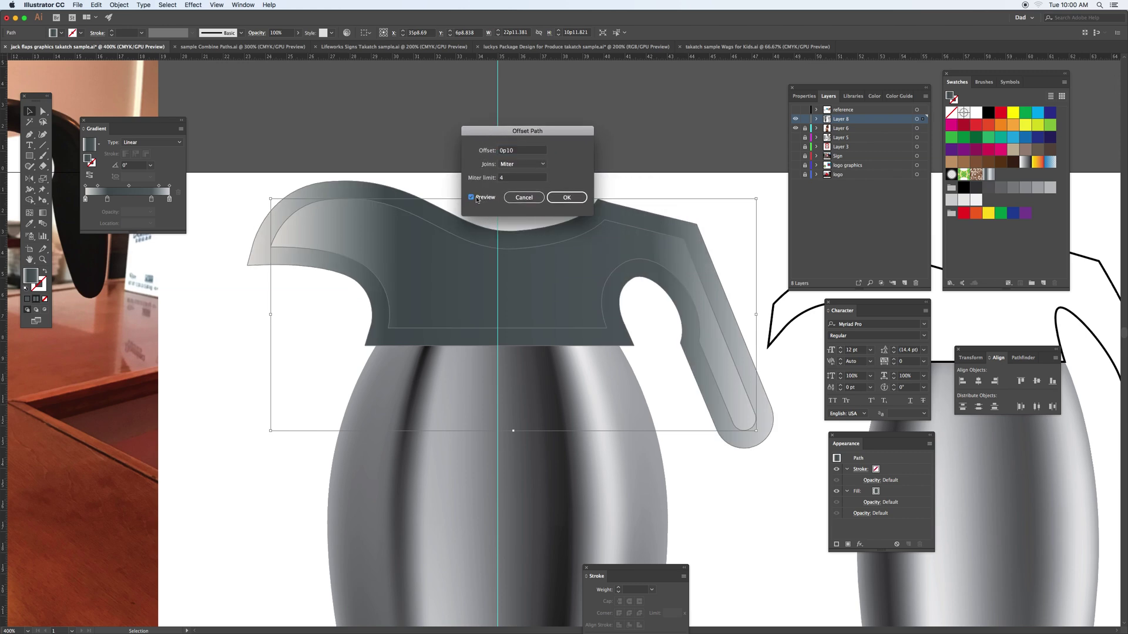
pyautogui.click(524, 152)
pyautogui.press('Down')
pyautogui.press('Down')
pyautogui.press('Down')
pyautogui.press('Down')
pyautogui.press('Down')
pyautogui.press('Down')
pyautogui.press('Down')
pyautogui.press('Down')
pyautogui.press('Down')
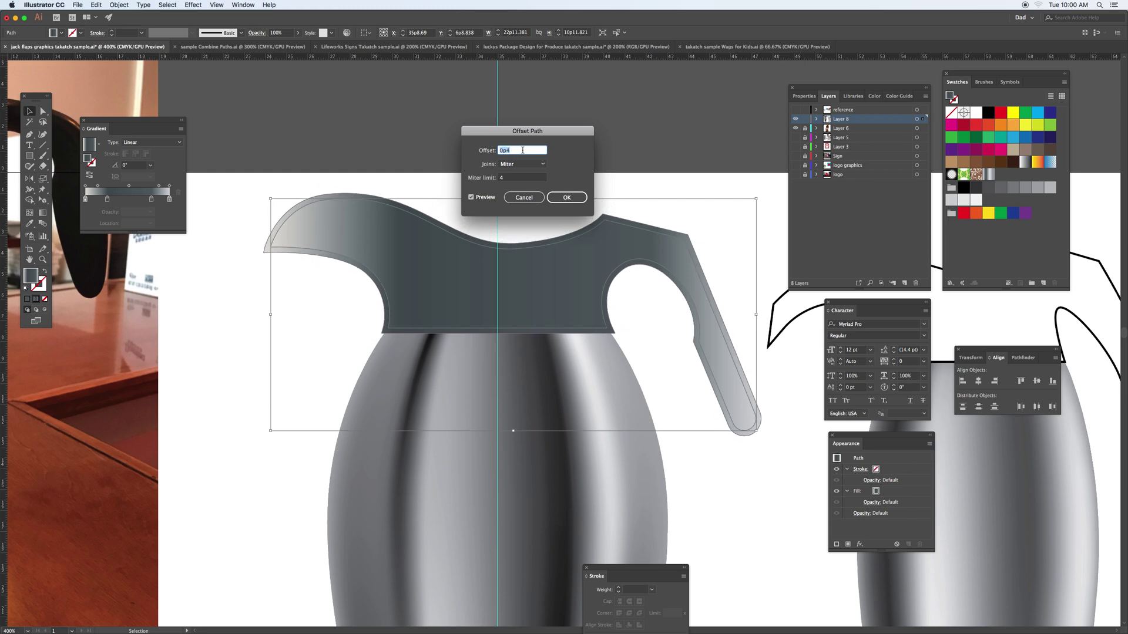
pyautogui.press('Down')
pyautogui.press('Down')
pyautogui.press('Down')
pyautogui.press('Down')
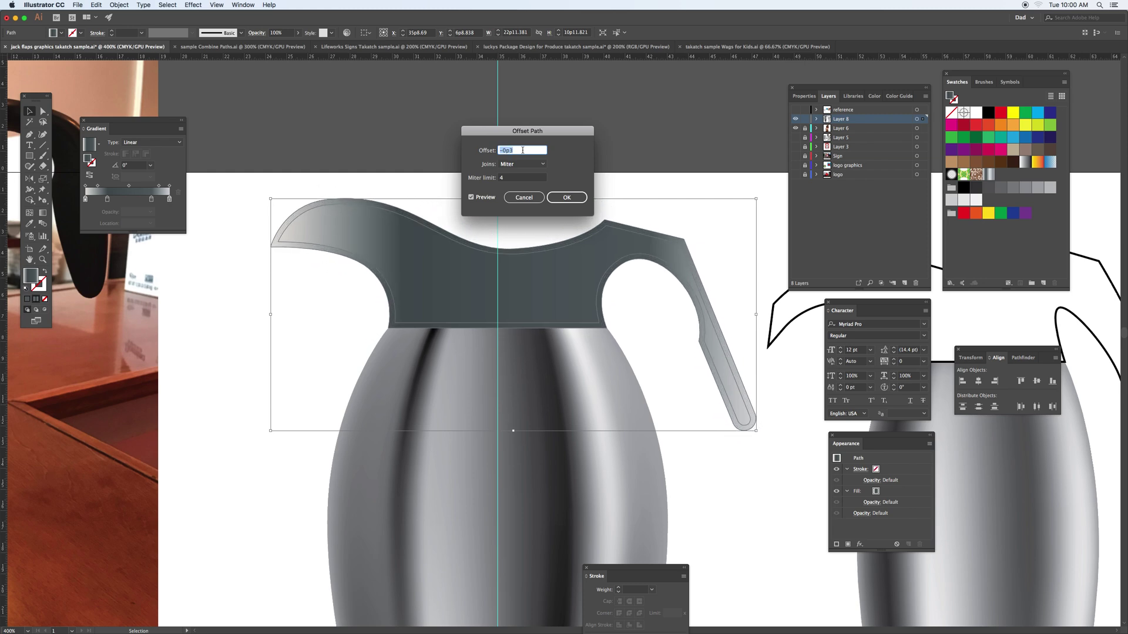
pyautogui.press('Up')
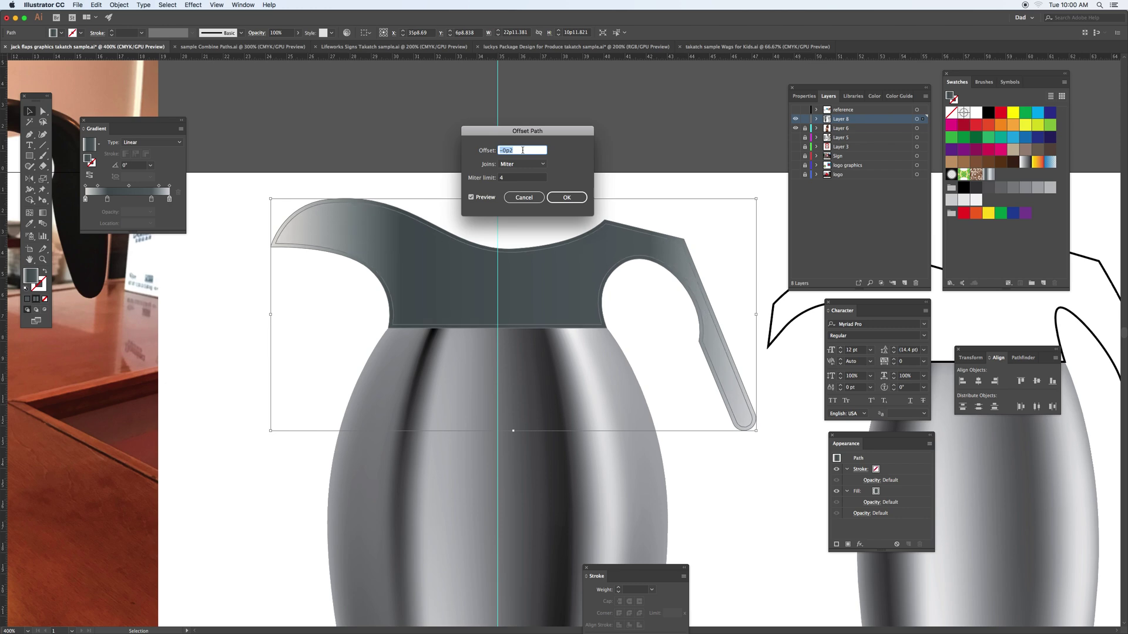
pyautogui.click(556, 197)
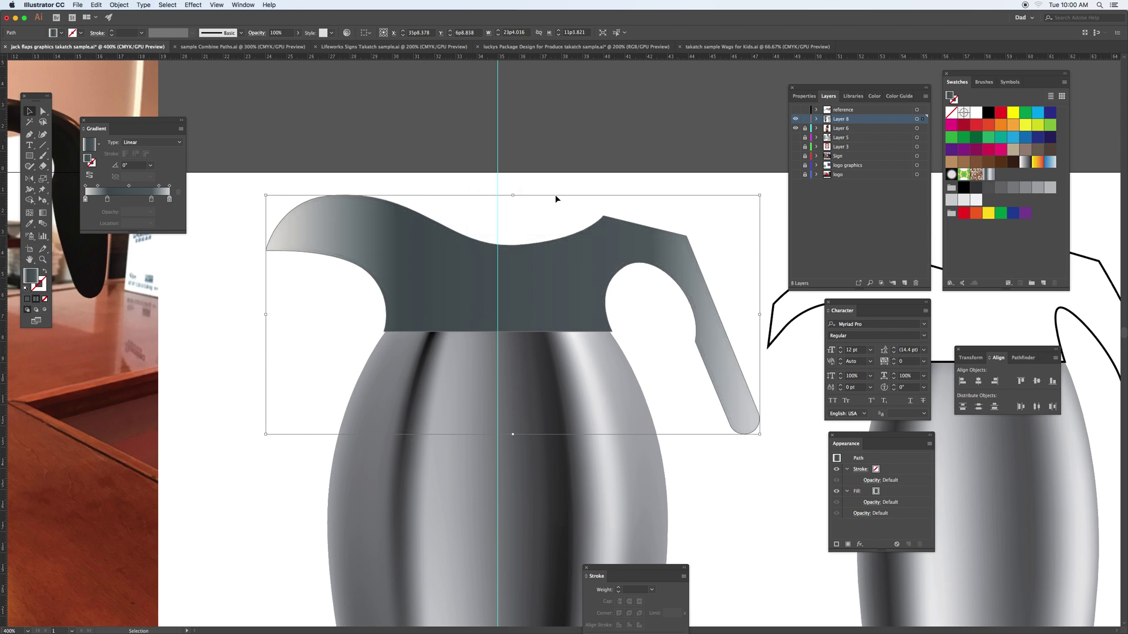
# Select the inner spout and handle shape and redirect its linear gradient vertically at -90°.
pyautogui.click(394, 250)
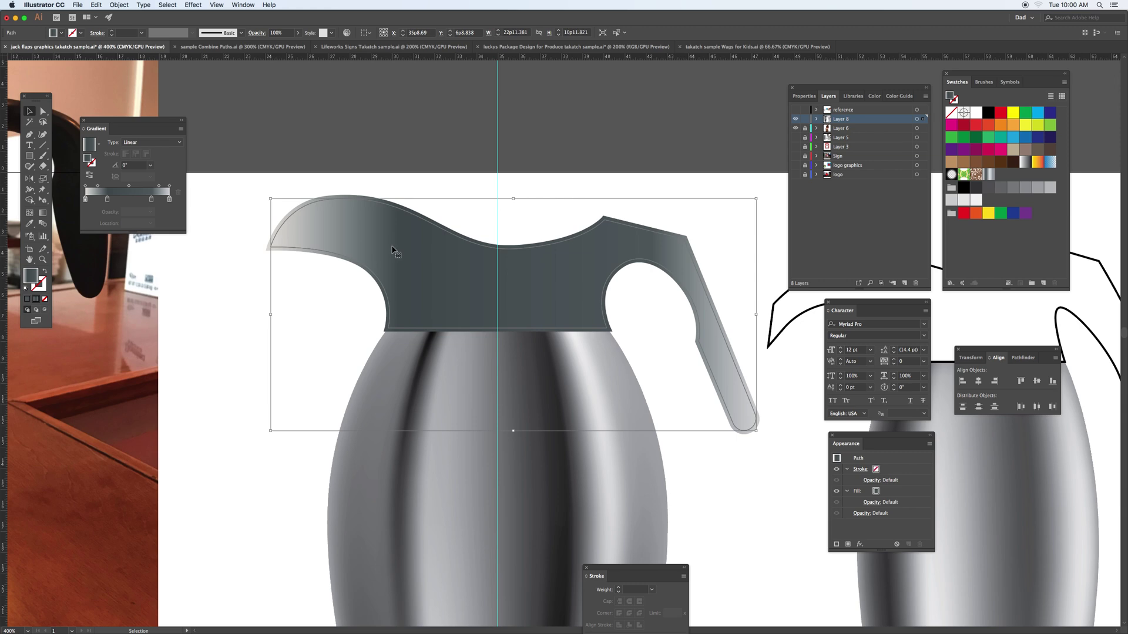
pyautogui.press('g')
pyautogui.moveTo(439, 191)
pyautogui.mouseDown()
pyautogui.moveTo(462, 221)
pyautogui.moveTo(433, 352)
pyautogui.mouseUp()
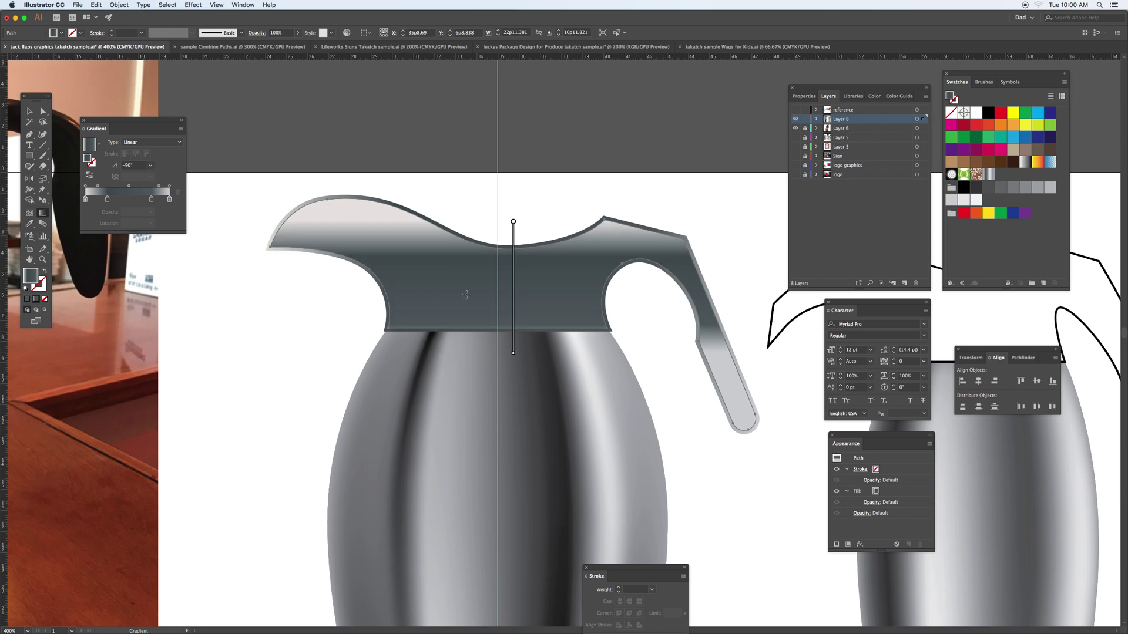
# Recolor the inner shape's upper dark gradient stop to black and move it close to the gradient's starting end.
pyautogui.moveTo(516, 257)
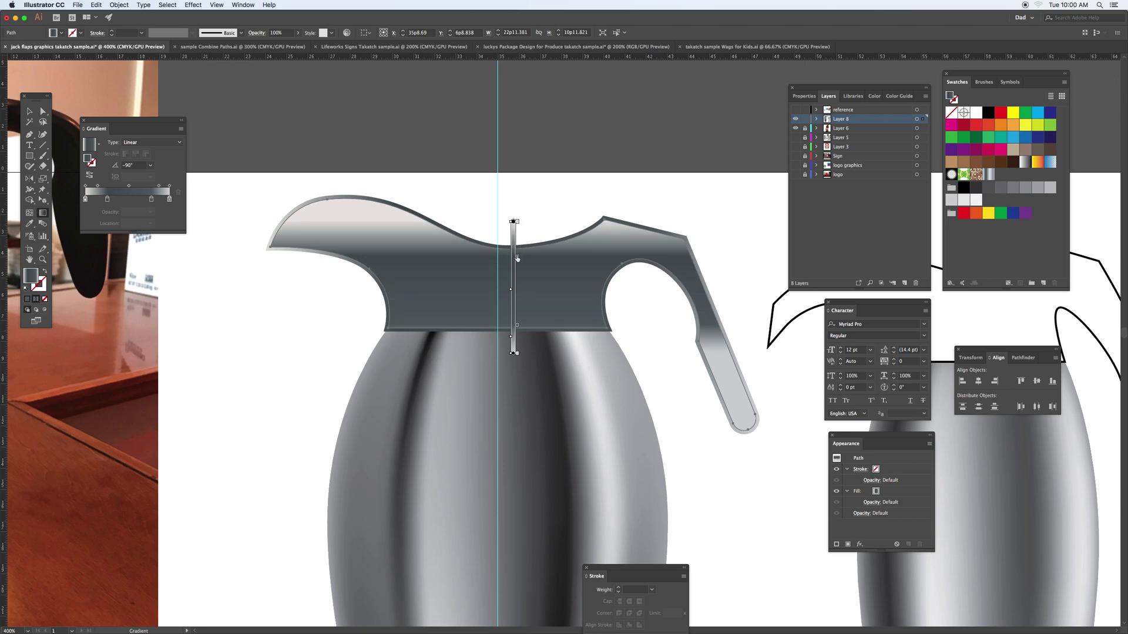
pyautogui.doubleClick(517, 259)
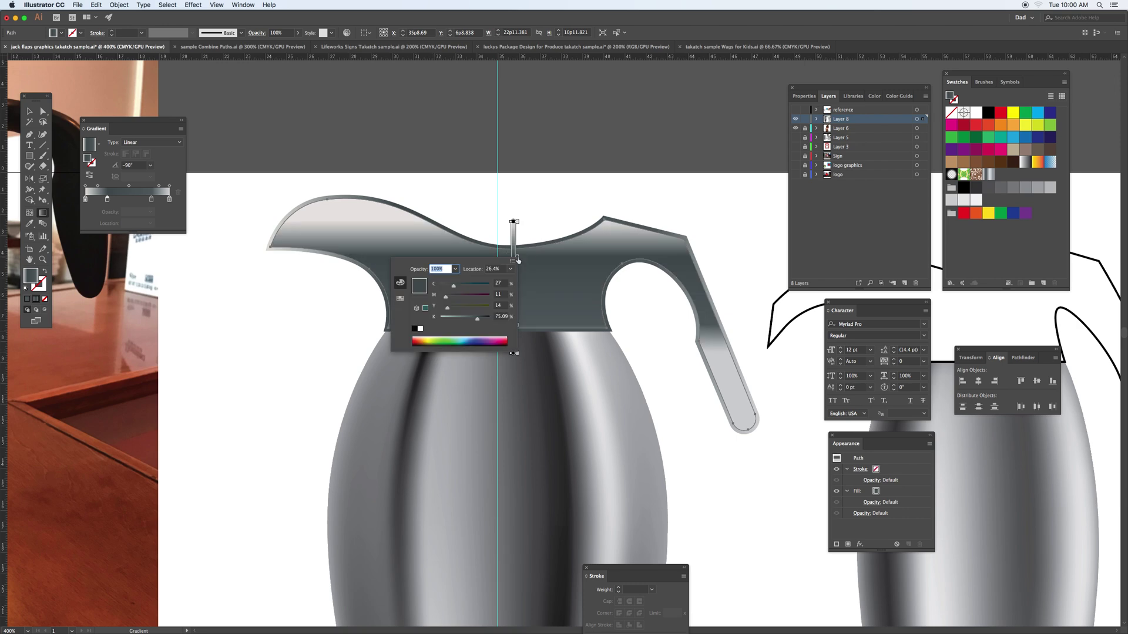
pyautogui.click(415, 329)
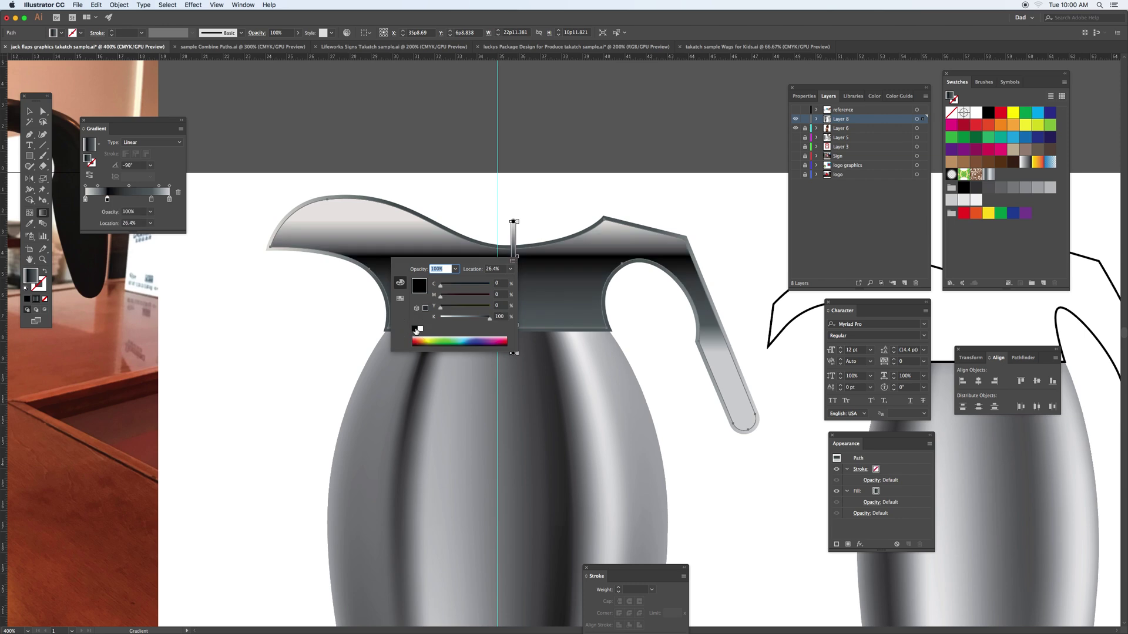
pyautogui.click(514, 242)
pyautogui.click(517, 235)
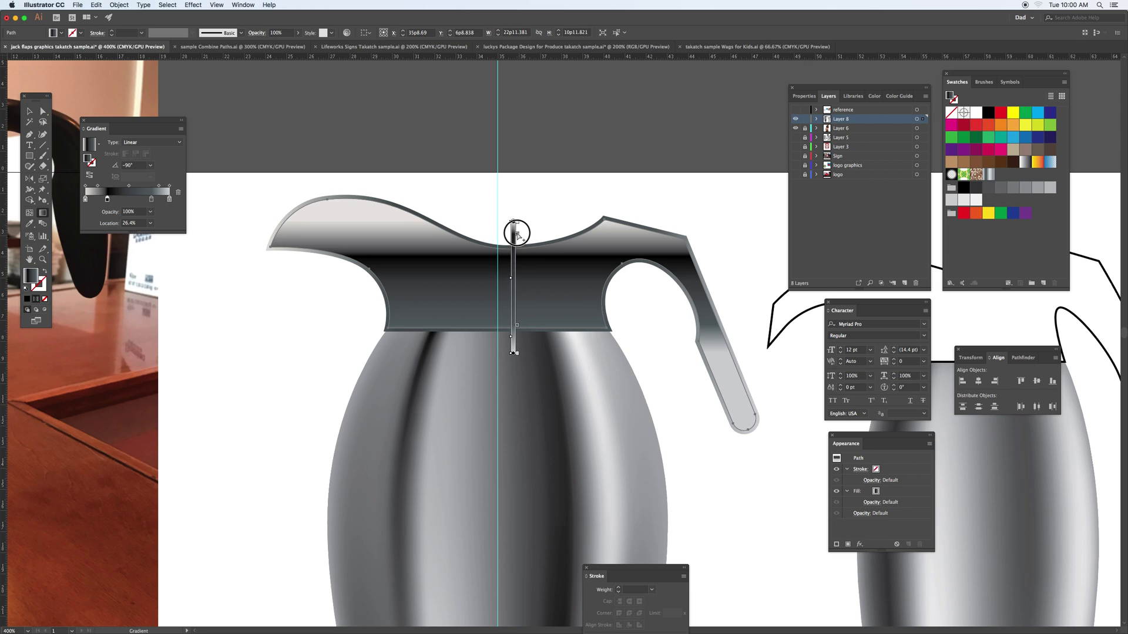
pyautogui.moveTo(517, 235); pyautogui.dragTo(516, 227)
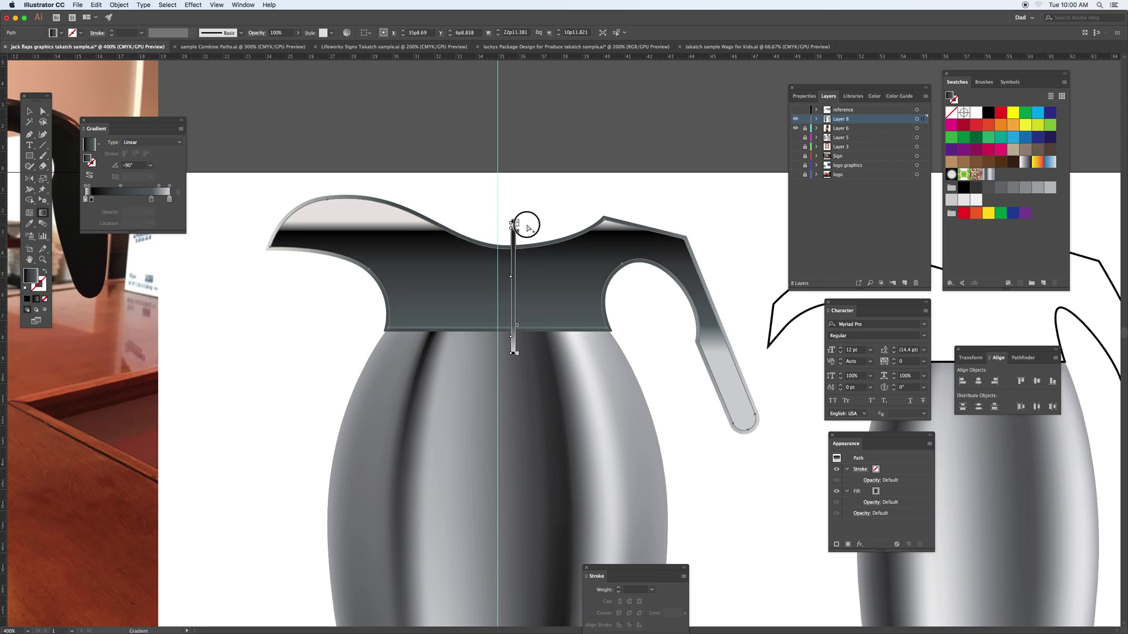
# Remove the light stop at the starting end of the inner spout and handle shape's gradient so it begins in black.
pyautogui.moveTo(517, 234)
pyautogui.moveTo(517, 225); pyautogui.dragTo(529, 231)
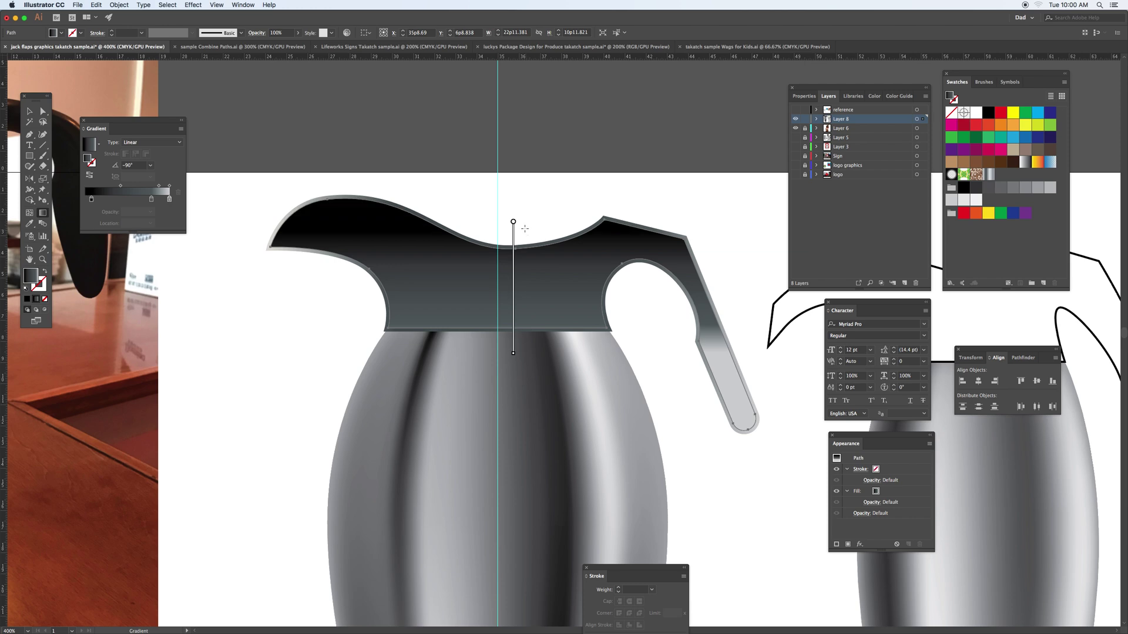
# Draw a lid rectangle about 4p4 by 1p11 over the dip between spout and handle, and stretch its vertical gradient to darken it.
pyautogui.press('super+minus')
pyautogui.moveTo(562, 306)
pyautogui.click(30, 156)
pyautogui.moveTo(524, 266); pyautogui.dragTo(593, 298)
pyautogui.moveTo(592, 298); pyautogui.dragTo(592, 297)
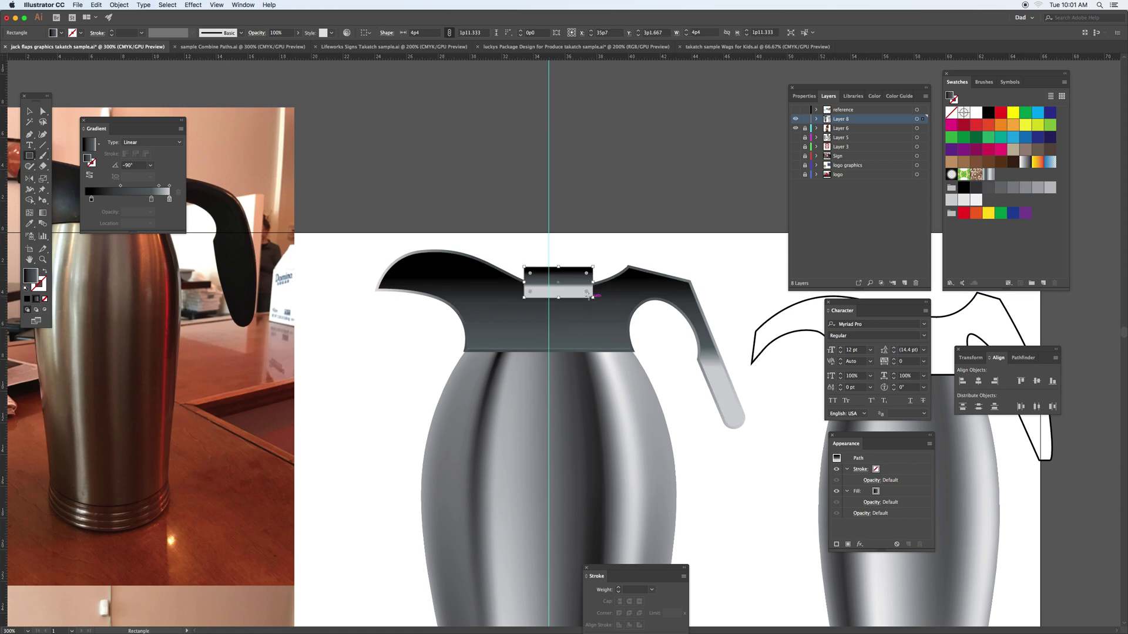
pyautogui.press('g')
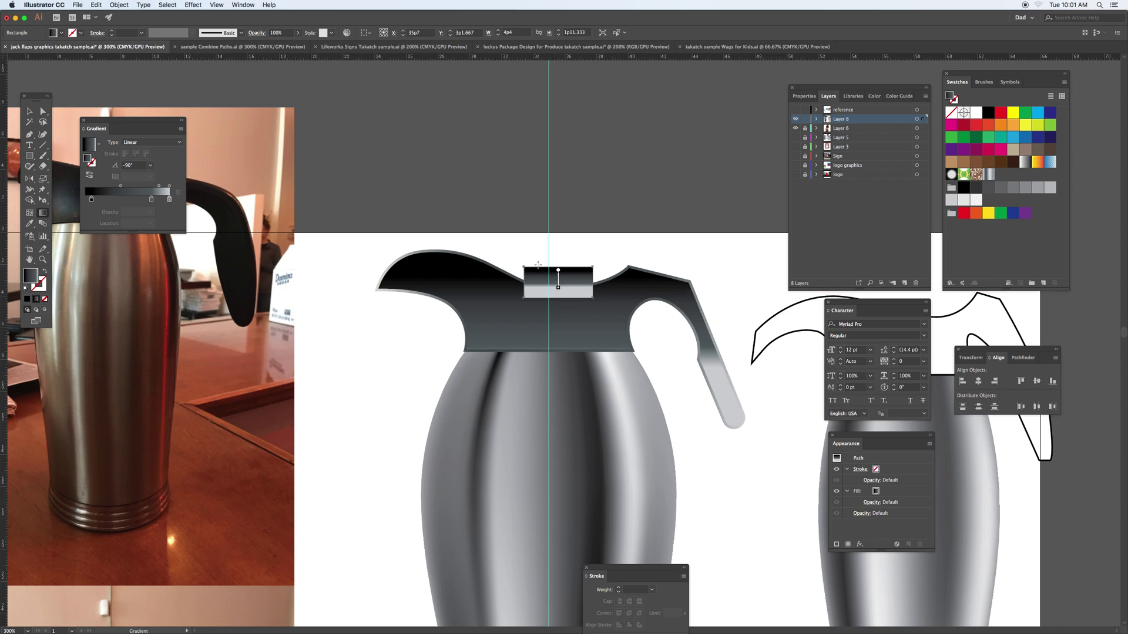
pyautogui.moveTo(546, 297); pyautogui.dragTo(541, 303)
# Duplicate the lid rectangle slightly to the right and nudge the copy upward so it sits above the original.
pyautogui.click(29, 112)
pyautogui.moveTo(544, 286); pyautogui.dragTo(554, 285)
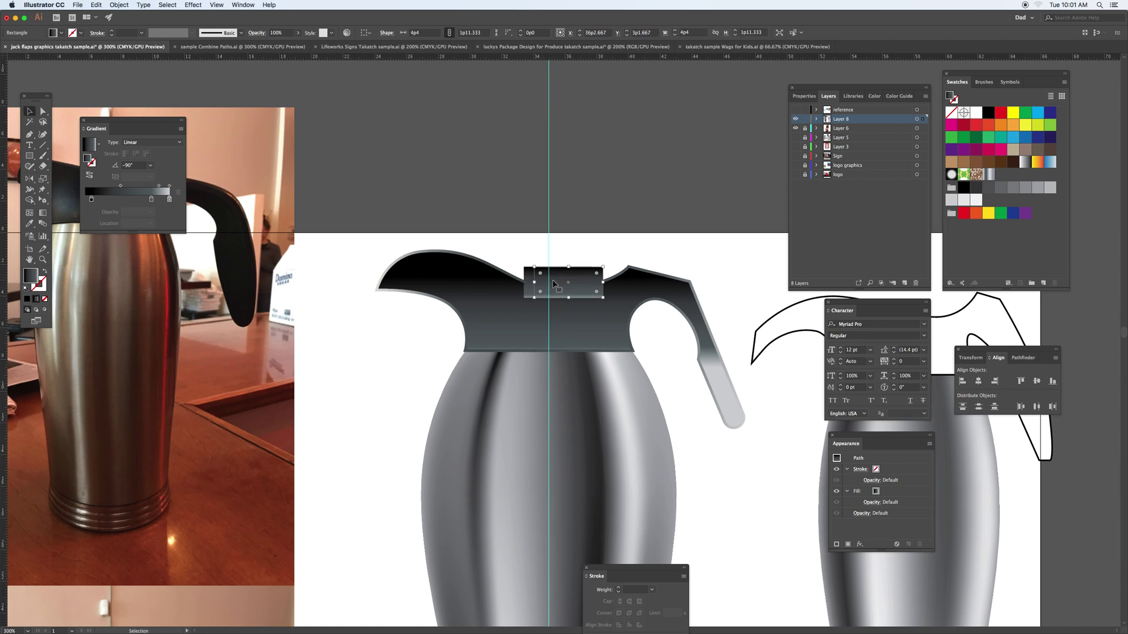
pyautogui.press('Up')
pyautogui.press('Up')
pyautogui.press('Up')
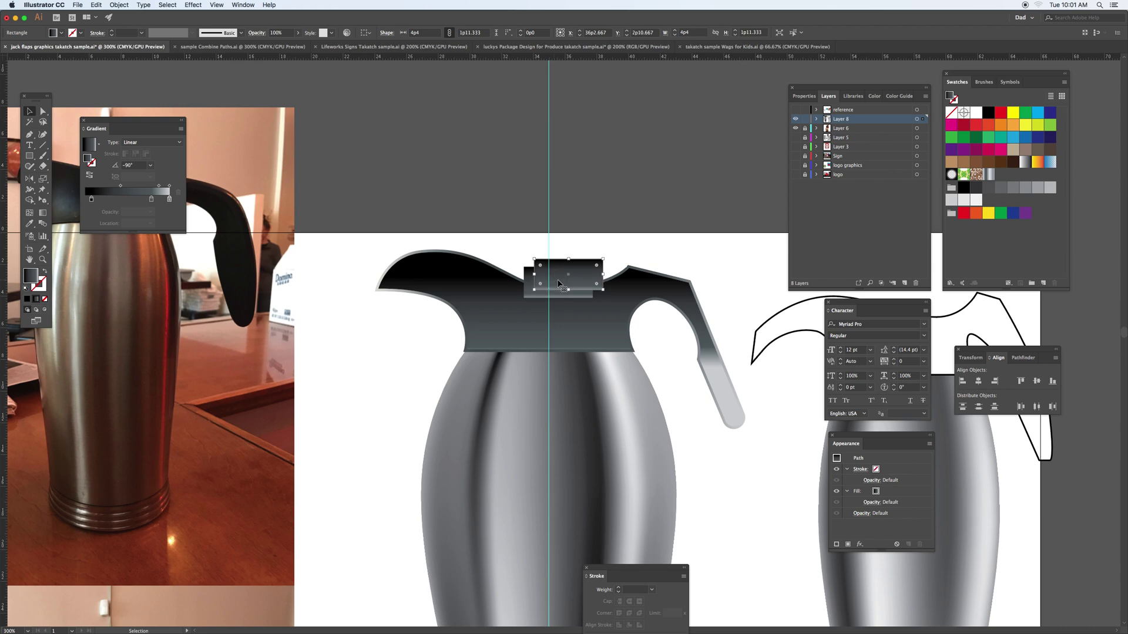
# Select the original lower lid rectangle for editing its individual corner points.
pyautogui.press('a')
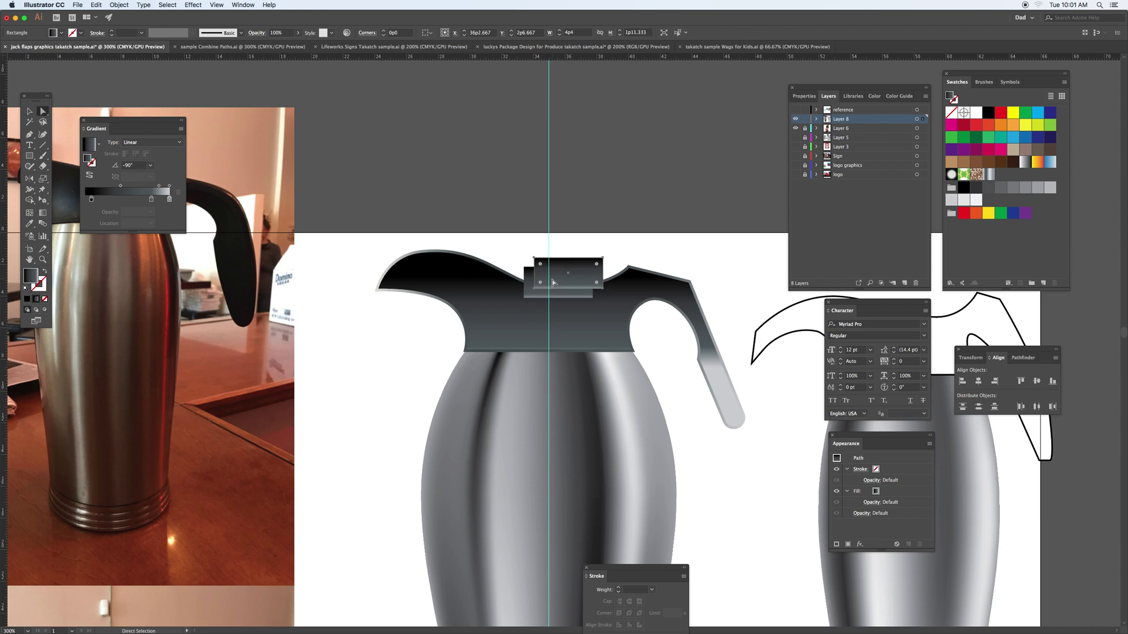
pyautogui.press('super+equal')
pyautogui.press('super+equal')
pyautogui.press('super+equal')
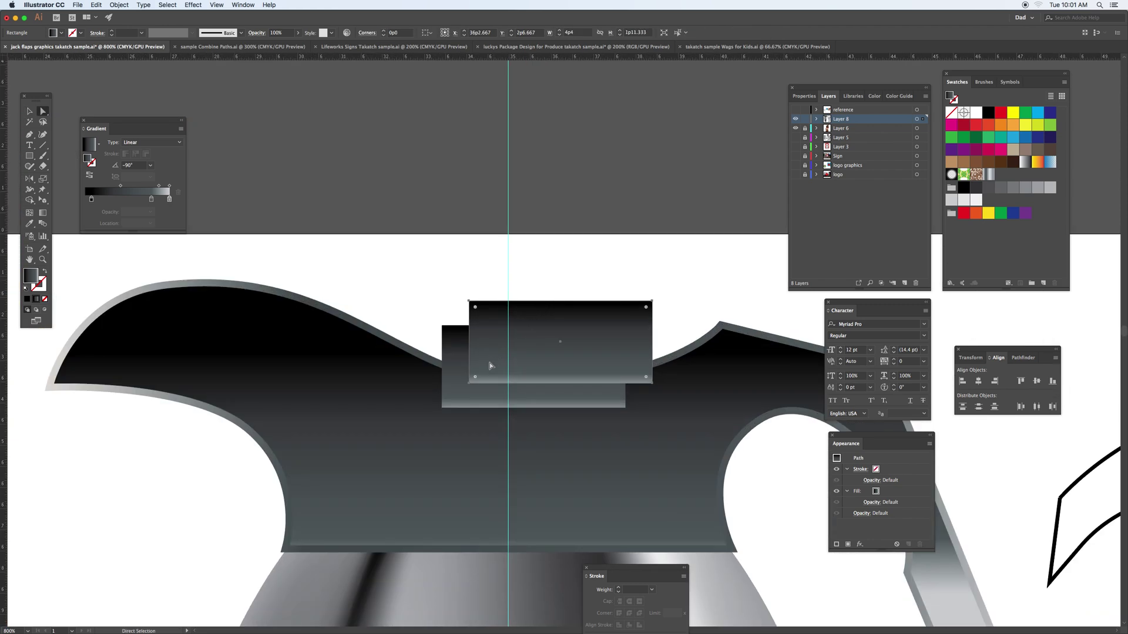
pyautogui.click(464, 350)
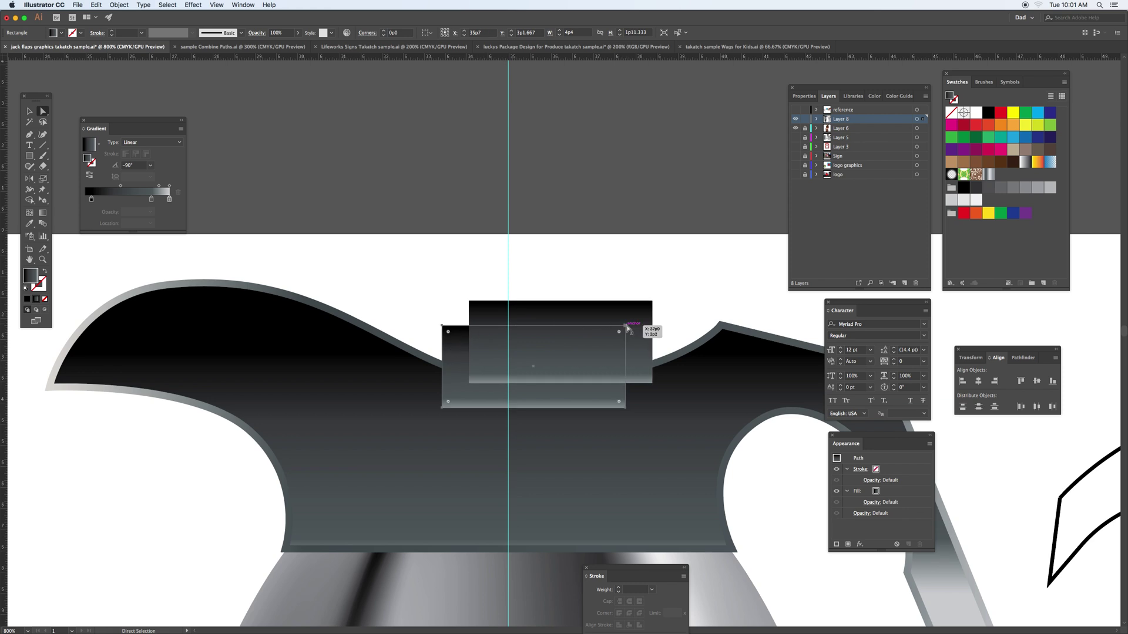
pyautogui.moveTo(627, 328); pyautogui.dragTo(549, 317)
pyautogui.press('super+z')
pyautogui.moveTo(626, 327); pyautogui.dragTo(578, 315)
pyautogui.press('super+z')
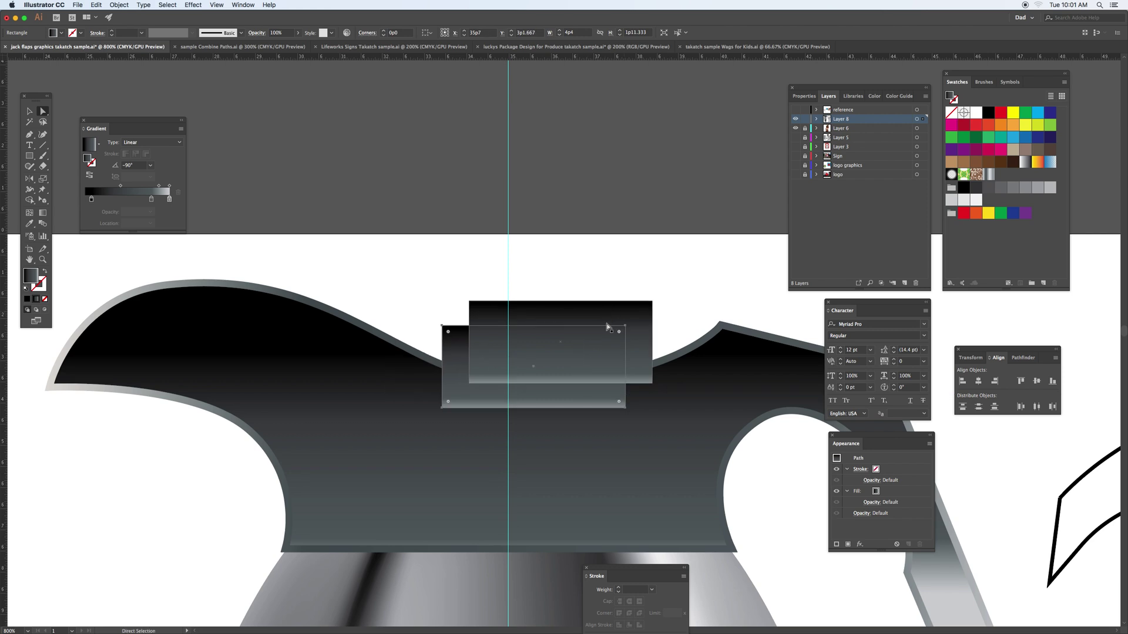
# Move the lower lid rectangle's upper right corner point onto the front rectangle's upper left corner, forming a slanted side face.
pyautogui.click(627, 326)
pyautogui.moveTo(626, 327); pyautogui.dragTo(470, 303)
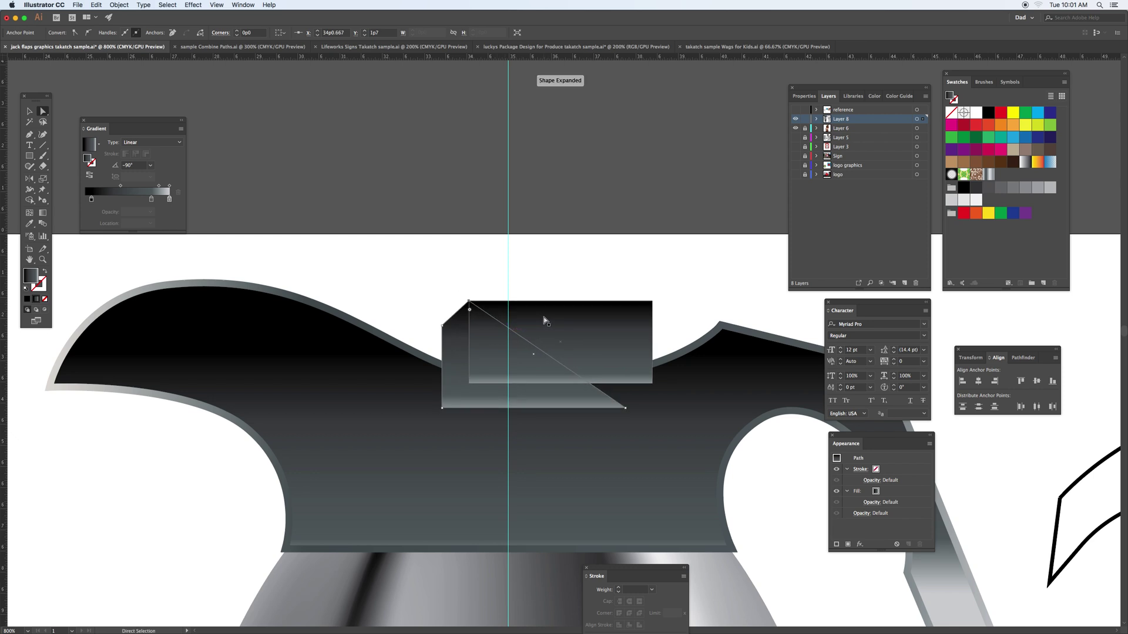
# Select the front lid rectangle and redirect its linear gradient horizontally at 0° across its width.
pyautogui.click(544, 320)
pyautogui.press('g')
pyautogui.moveTo(490, 331); pyautogui.dragTo(646, 331)
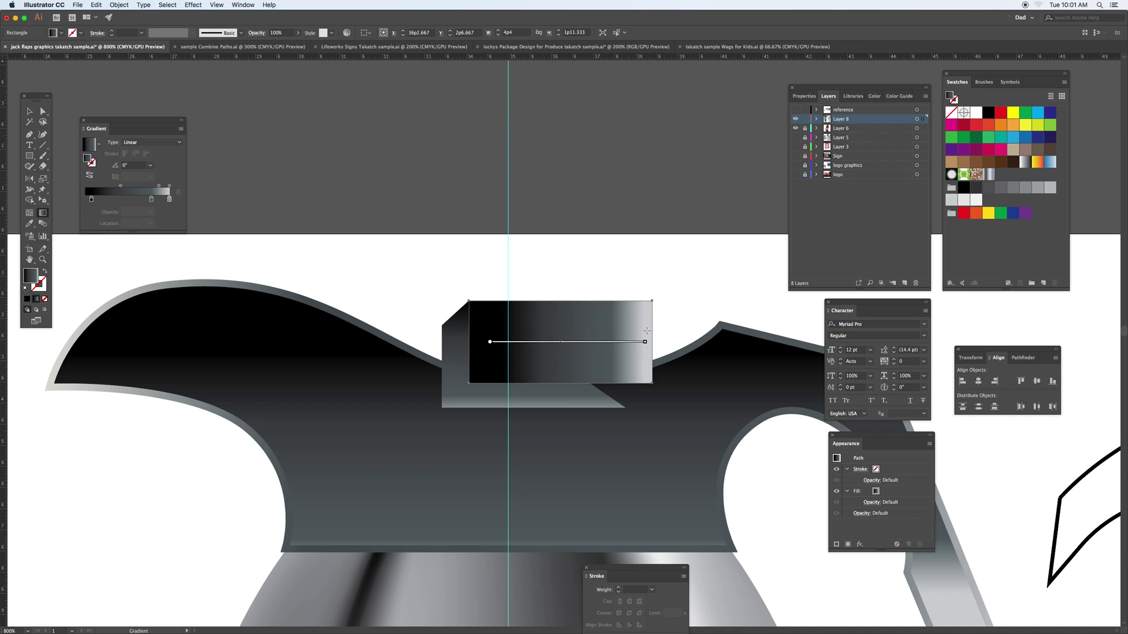
# Select both lid shapes, send them behind the spout and handle shape, and deselect them.
pyautogui.press('v')
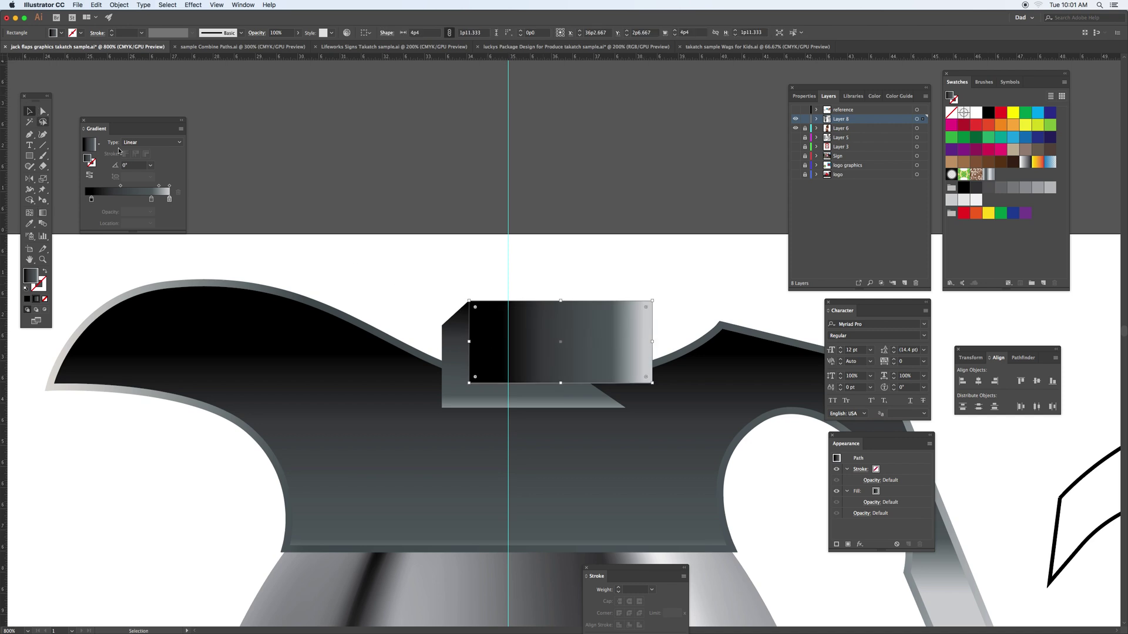
pyautogui.click(455, 357)
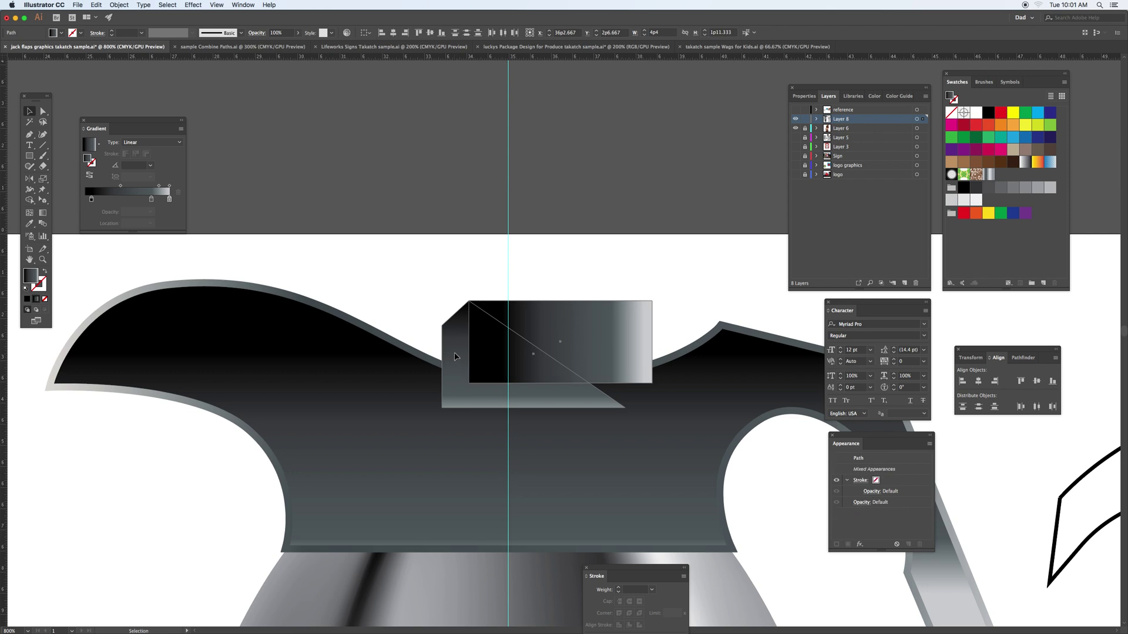
pyautogui.press('super+shift+bracketleft')
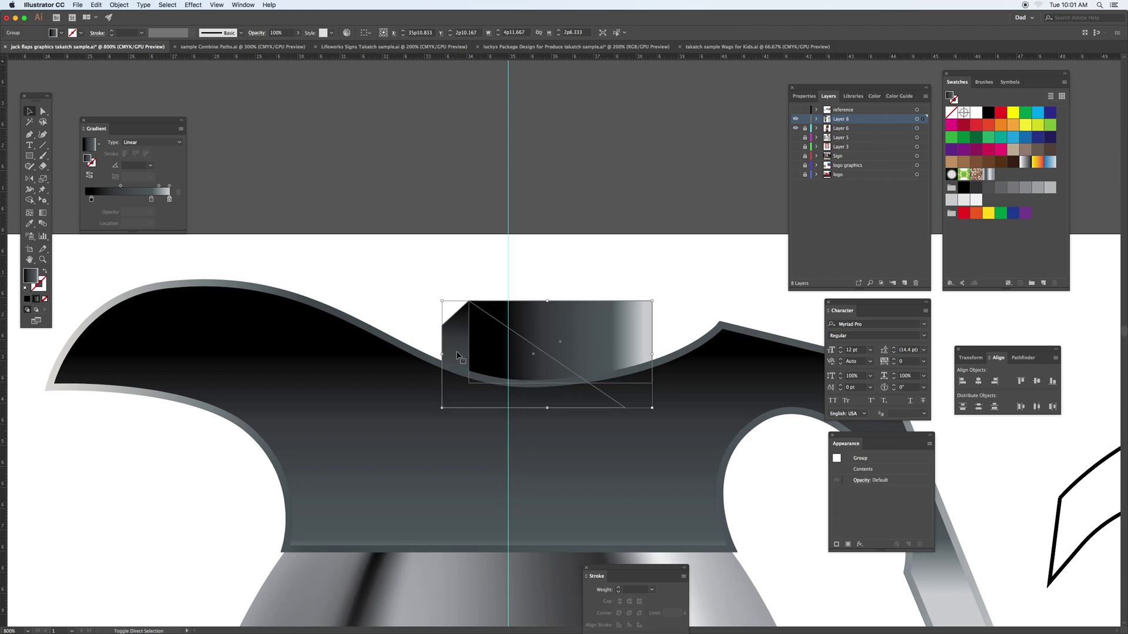
pyautogui.click(449, 269)
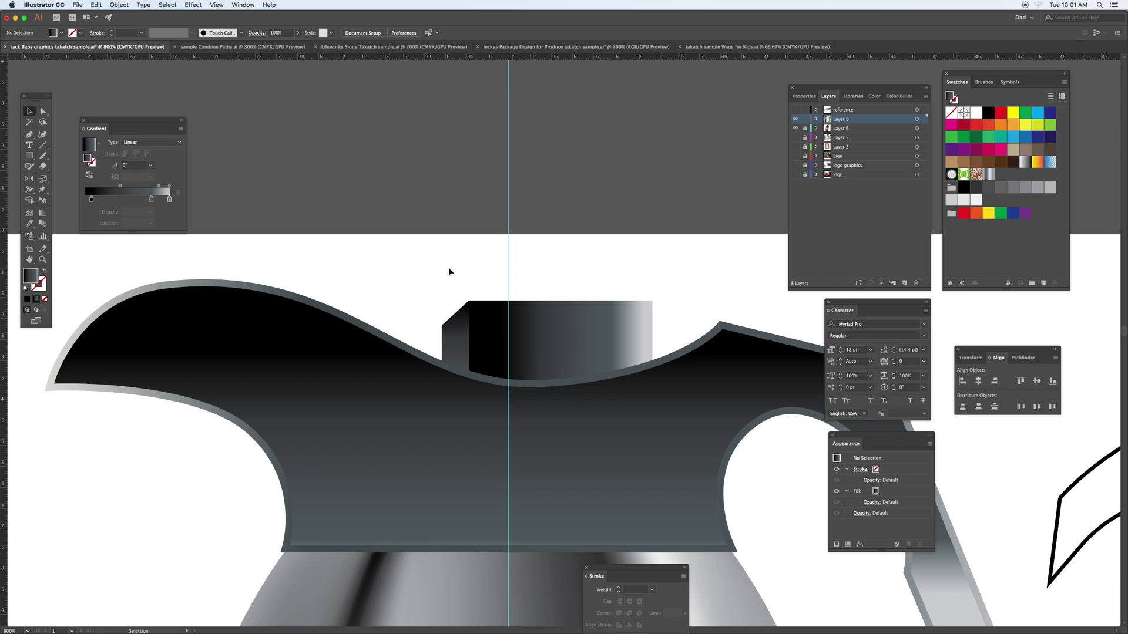
# Try to align the carafe's body, ringed base, lid and spout shapes to a common horizontal center.
pyautogui.press('super+minus')
pyautogui.press('super+minus')
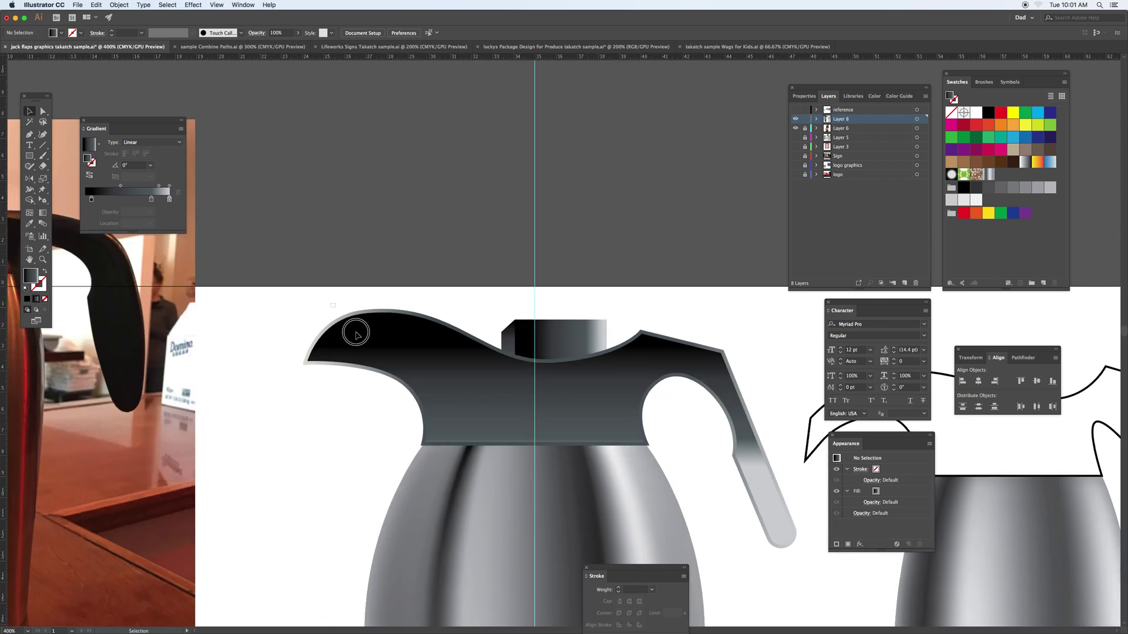
pyautogui.click(377, 352)
pyautogui.press('a')
pyautogui.press('super+minus')
pyautogui.press('super+minus')
pyautogui.press('super+minus')
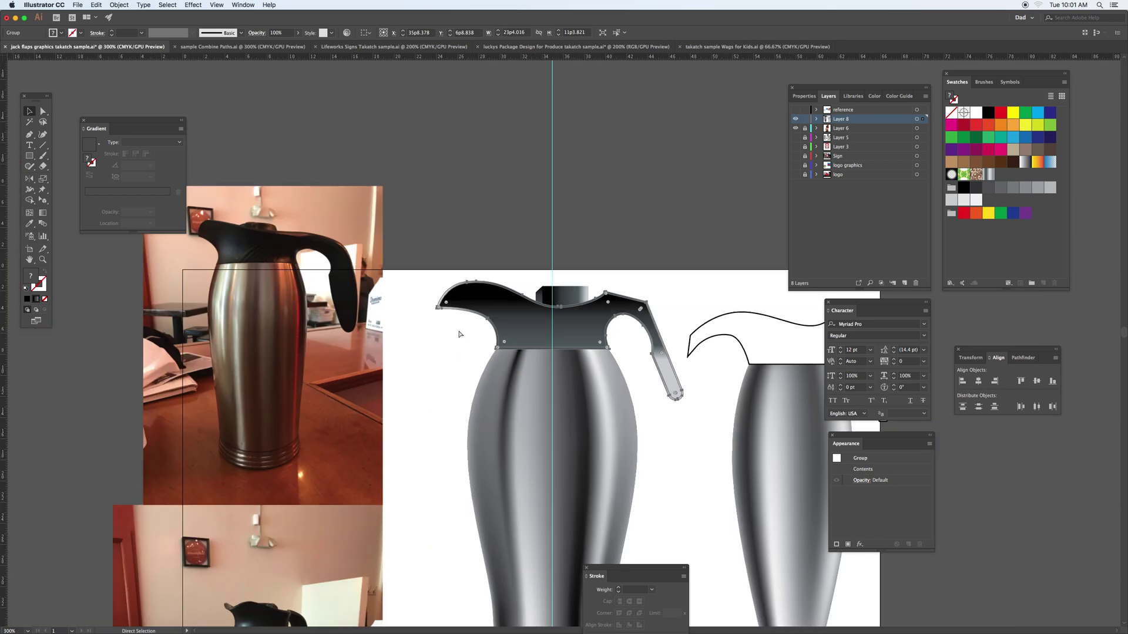
pyautogui.moveTo(526, 299); pyautogui.dragTo(470, 289)
pyautogui.press('v')
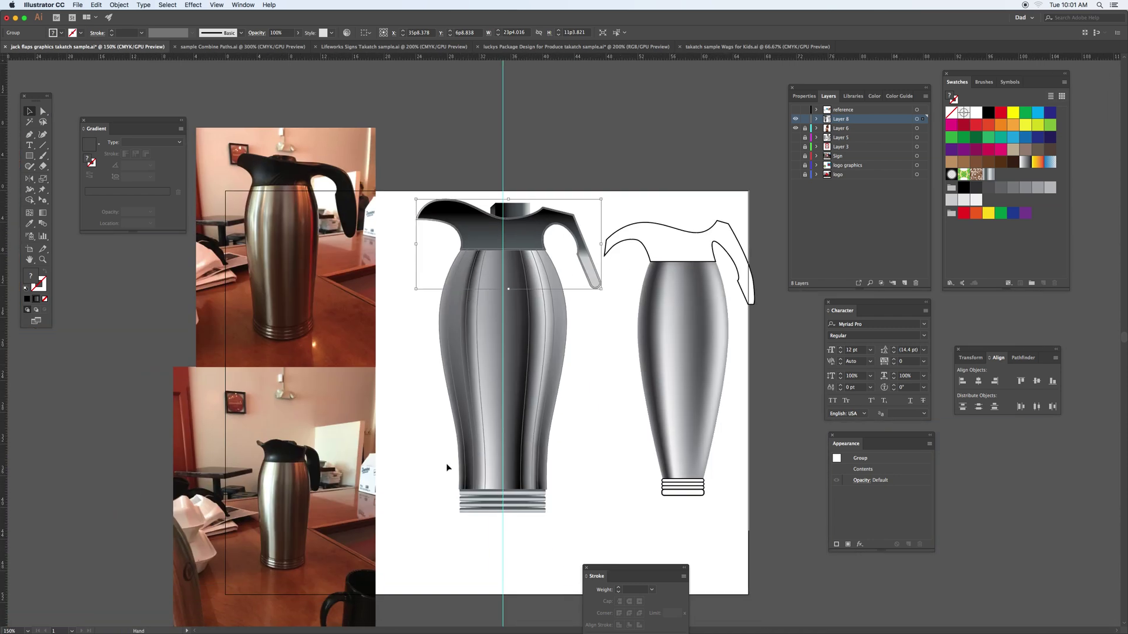
pyautogui.moveTo(454, 521); pyautogui.dragTo(483, 497)
pyautogui.press('a')
pyautogui.press('v')
pyautogui.moveTo(549, 522); pyautogui.dragTo(577, 409)
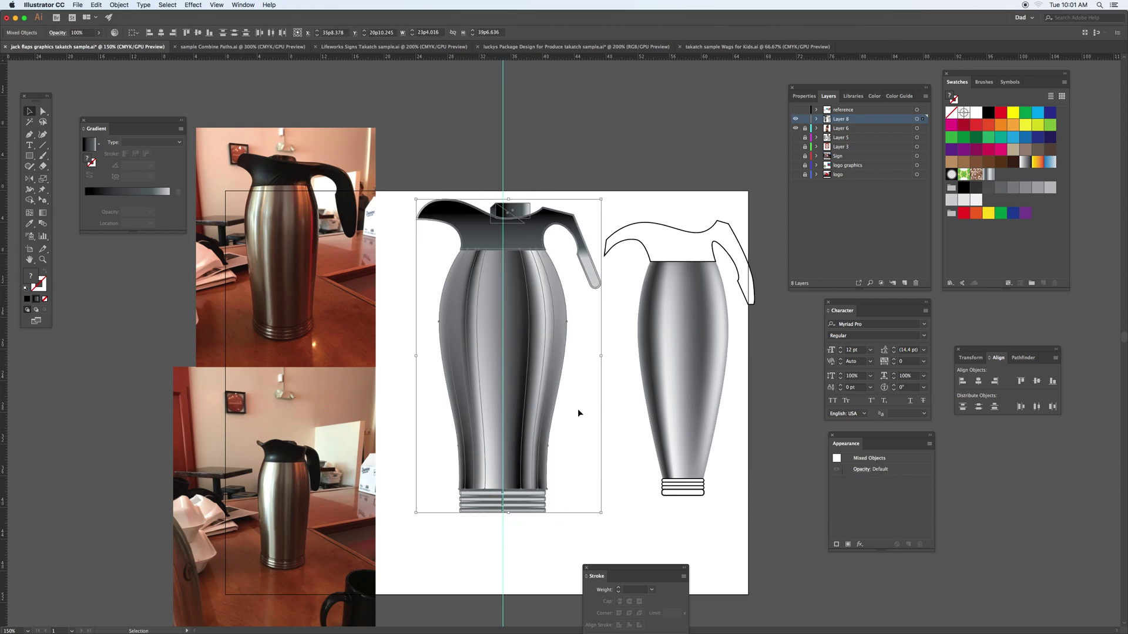
pyautogui.click(980, 383)
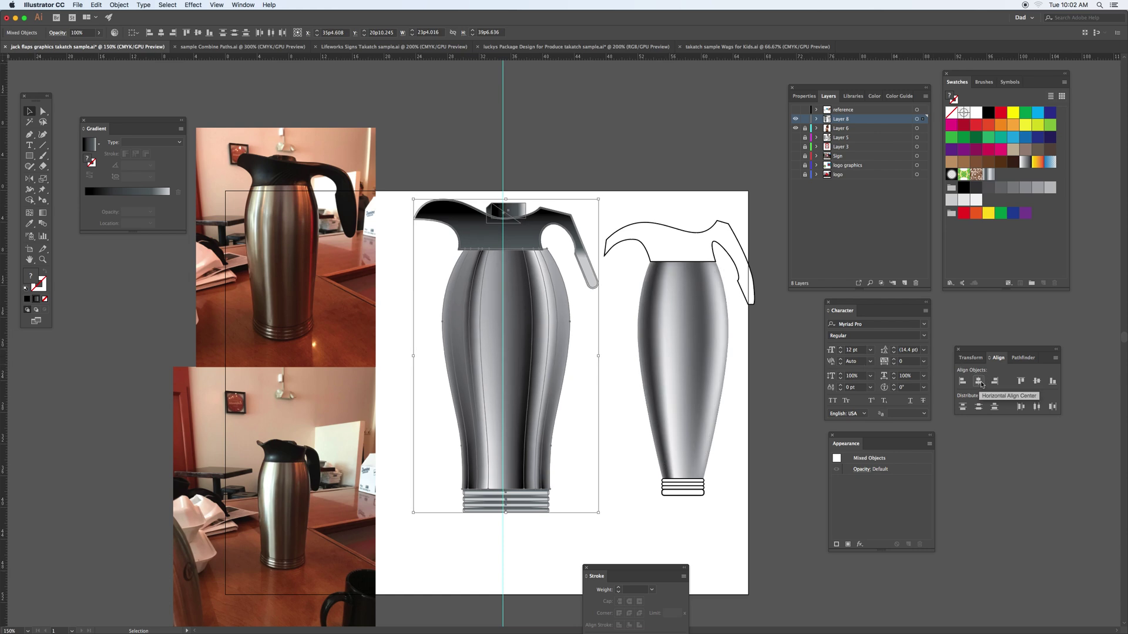
pyautogui.click(629, 207)
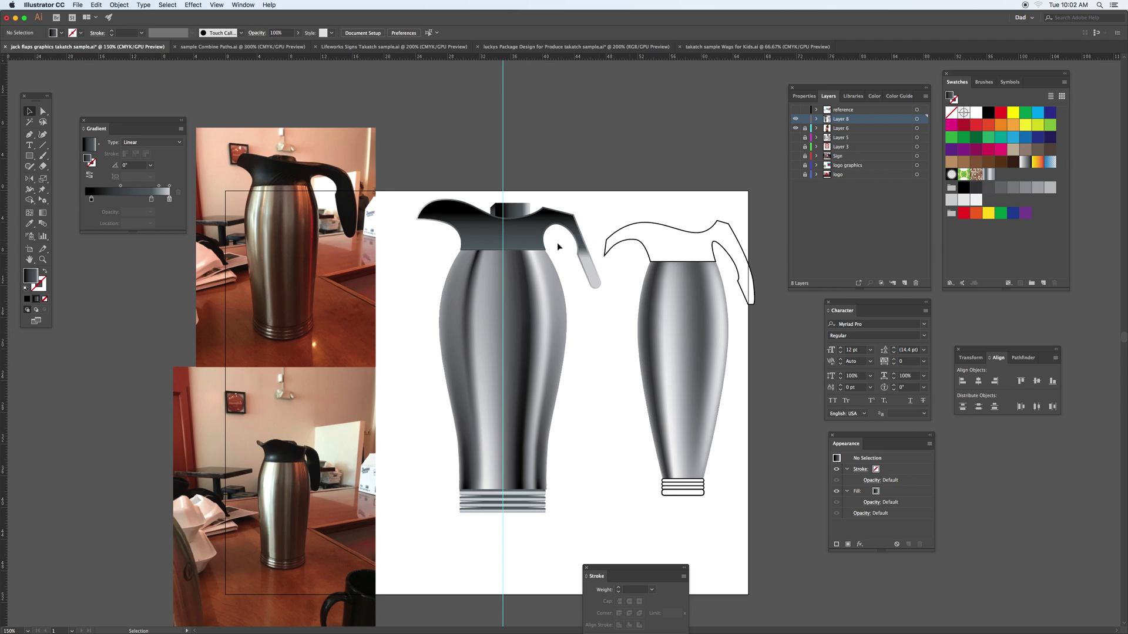
# Inspect the carafe's mesh body and its spout, lid and handle group up close and in the full view.
pyautogui.click(541, 281)
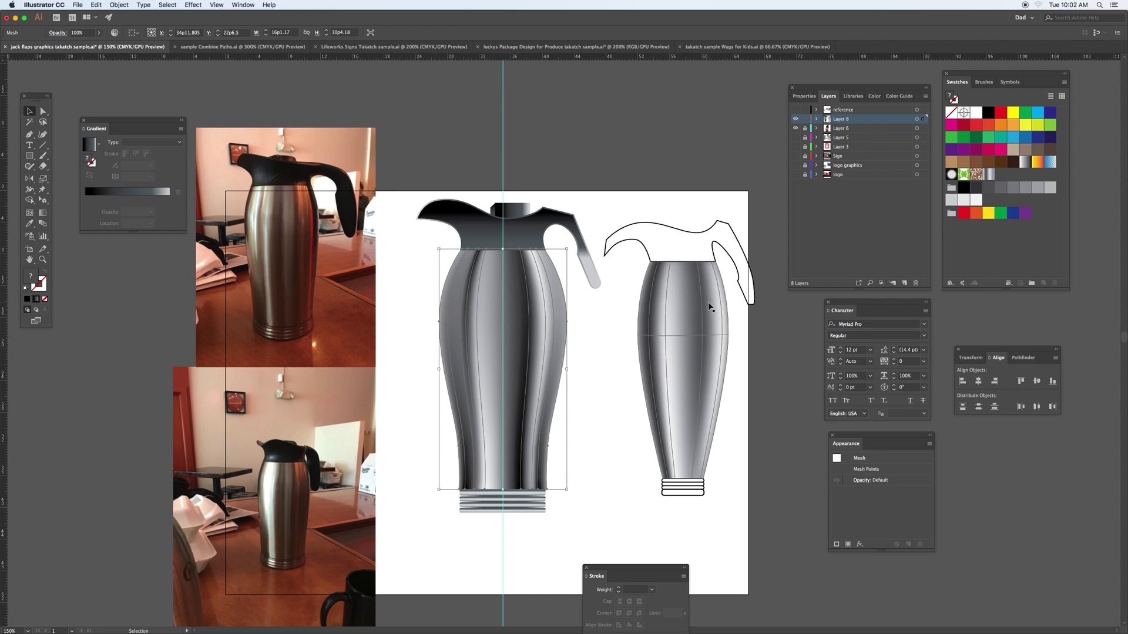
pyautogui.press('a')
pyautogui.press('v')
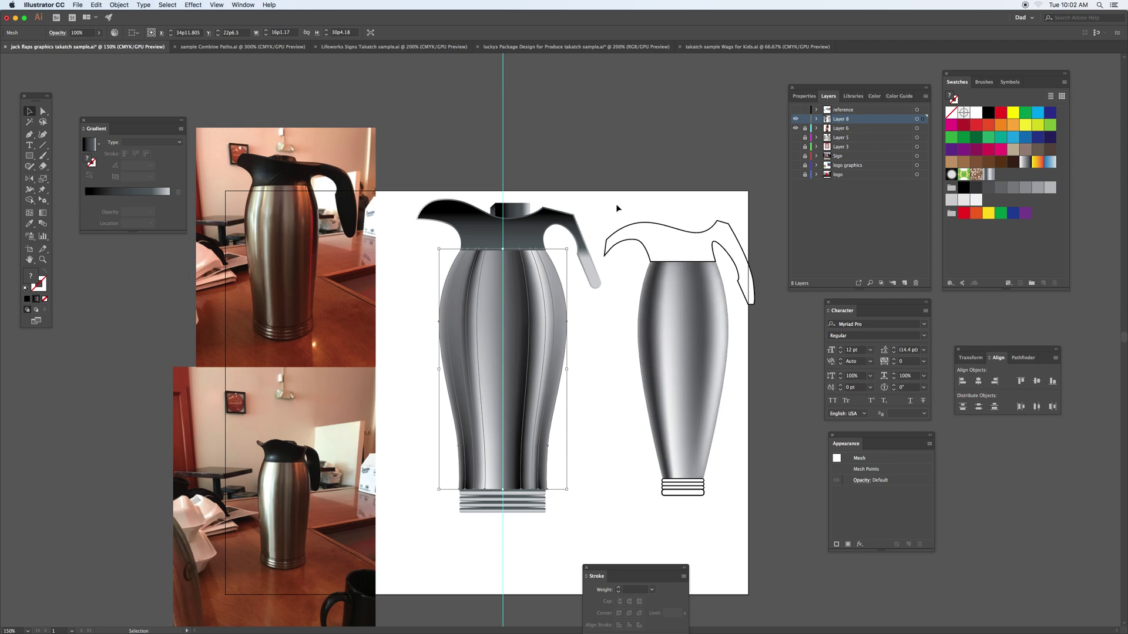
pyautogui.click(476, 238)
pyautogui.press('a')
pyautogui.press('super+equal')
pyautogui.press('super+equal')
pyautogui.press('super+equal')
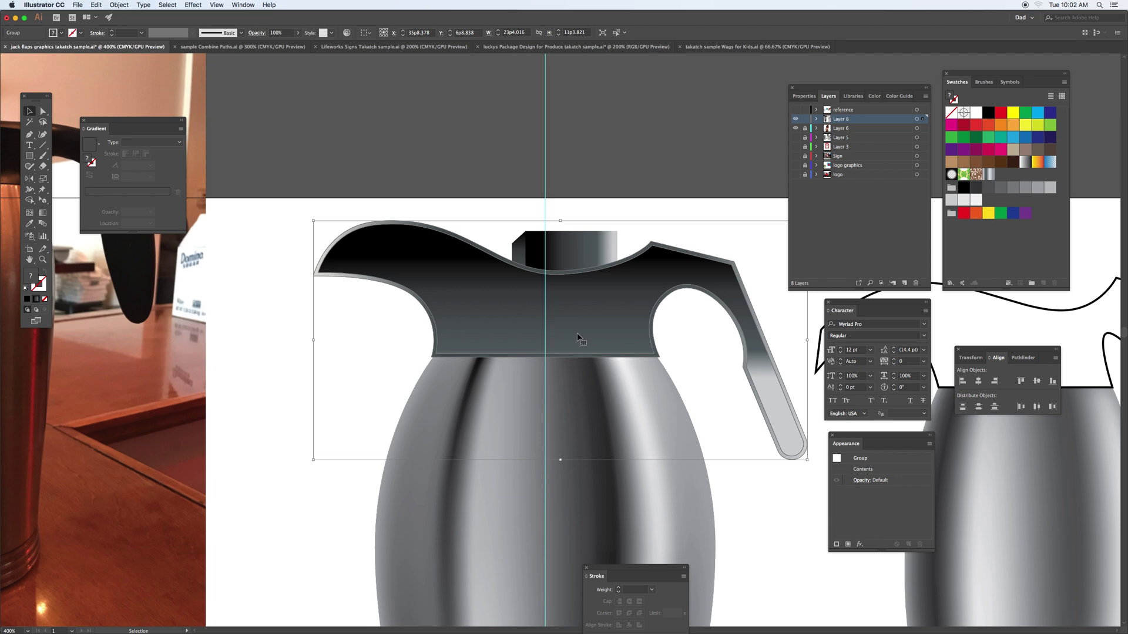
pyautogui.press('super+minus')
pyautogui.moveTo(629, 414); pyautogui.dragTo(522, 219)
pyautogui.press('super+minus')
pyautogui.press('v')
pyautogui.moveTo(612, 428); pyautogui.dragTo(521, 269)
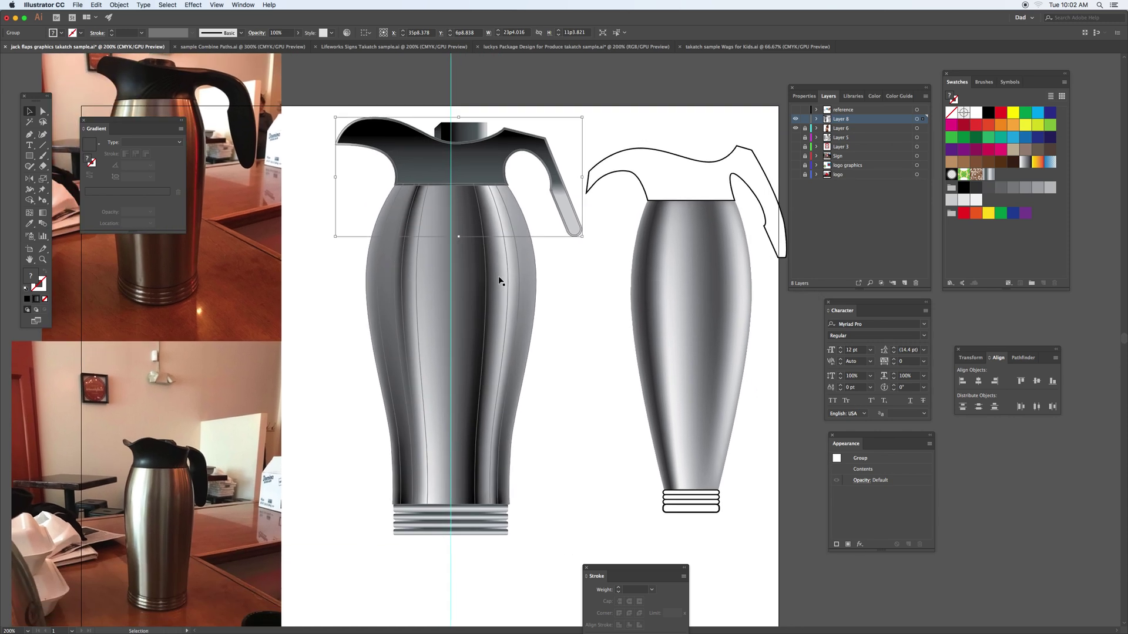
pyautogui.click(499, 276)
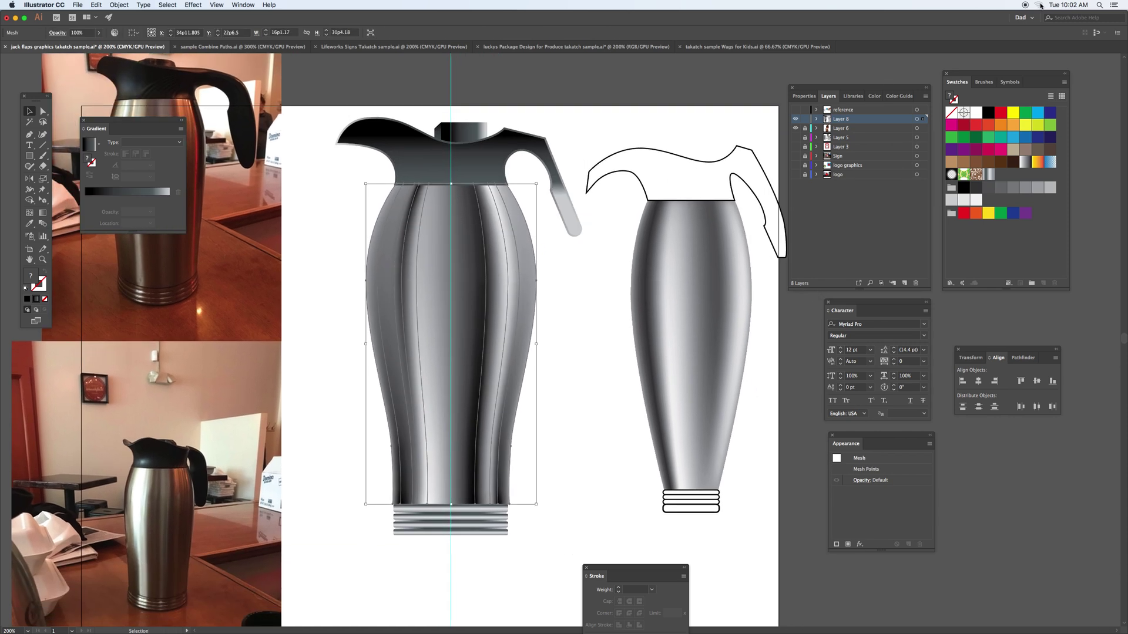